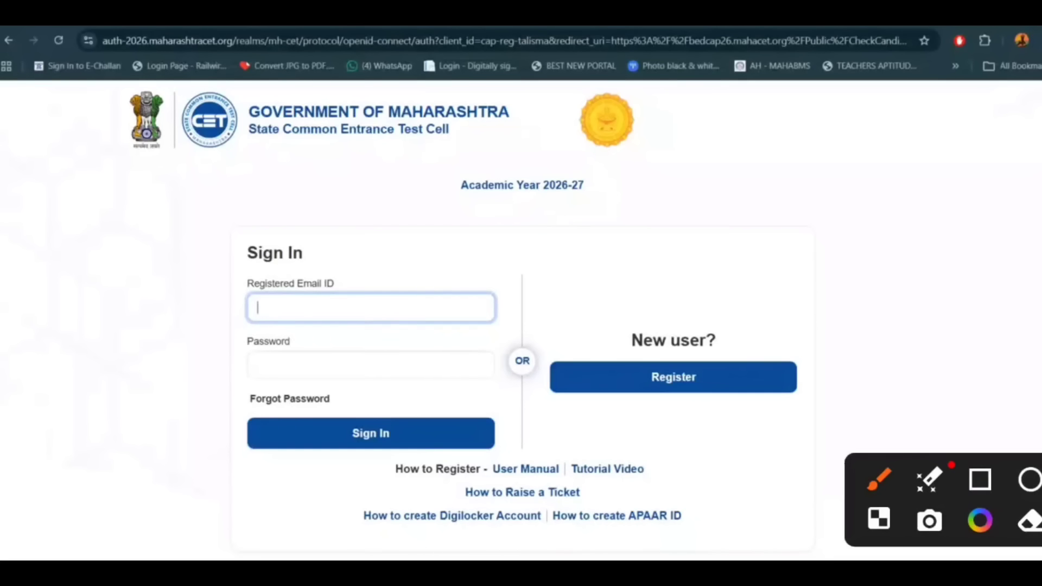
Step: Mark the Sign In section, registered email field and password field with red ticks
{"action": "left_click_drag", "start_coordinate": [205, 254], "coordinate": [418, 152]}
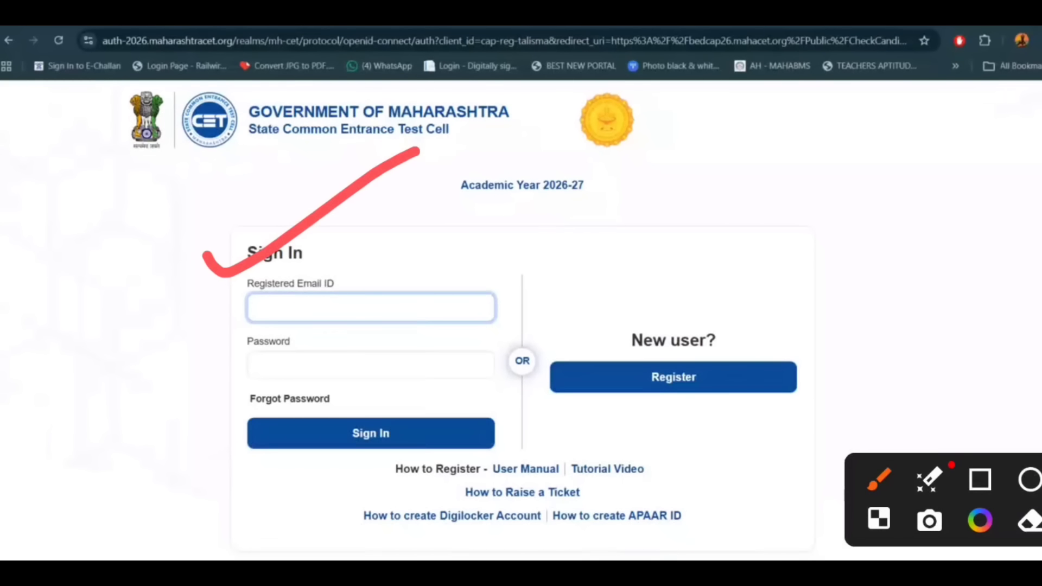
{"action": "left_click_drag", "start_coordinate": [159, 340], "coordinate": [315, 277]}
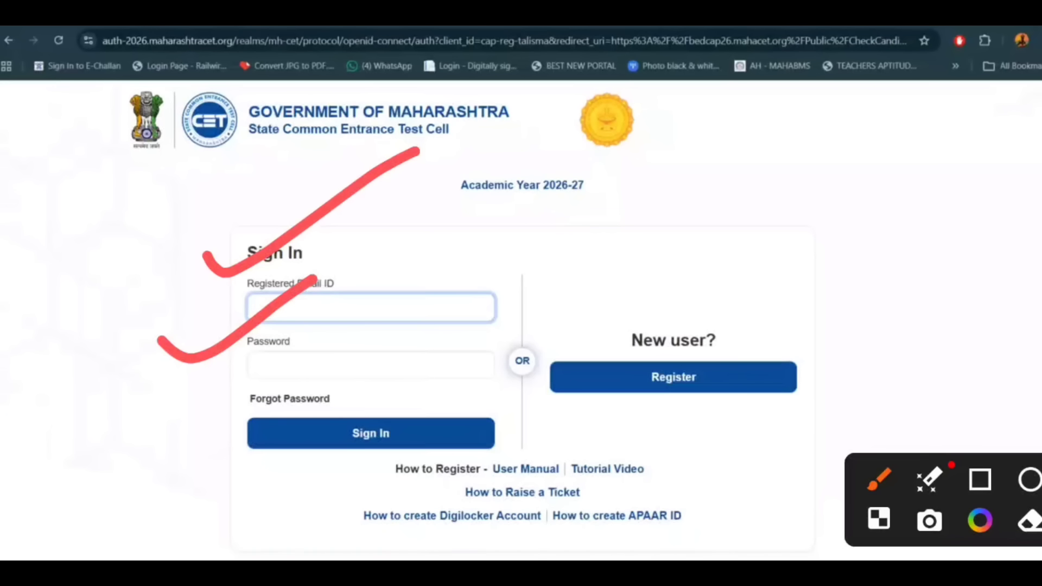
{"action": "left_click_drag", "start_coordinate": [480, 235], "coordinate": [570, 212]}
{"action": "left_click_drag", "start_coordinate": [450, 342], "coordinate": [516, 318]}
{"action": "mouse_move", "coordinate": [359, 410]}
{"action": "left_mouse_down"}
{"action": "mouse_move", "coordinate": [445, 426]}
{"action": "mouse_move", "coordinate": [294, 448]}
{"action": "left_mouse_up"}
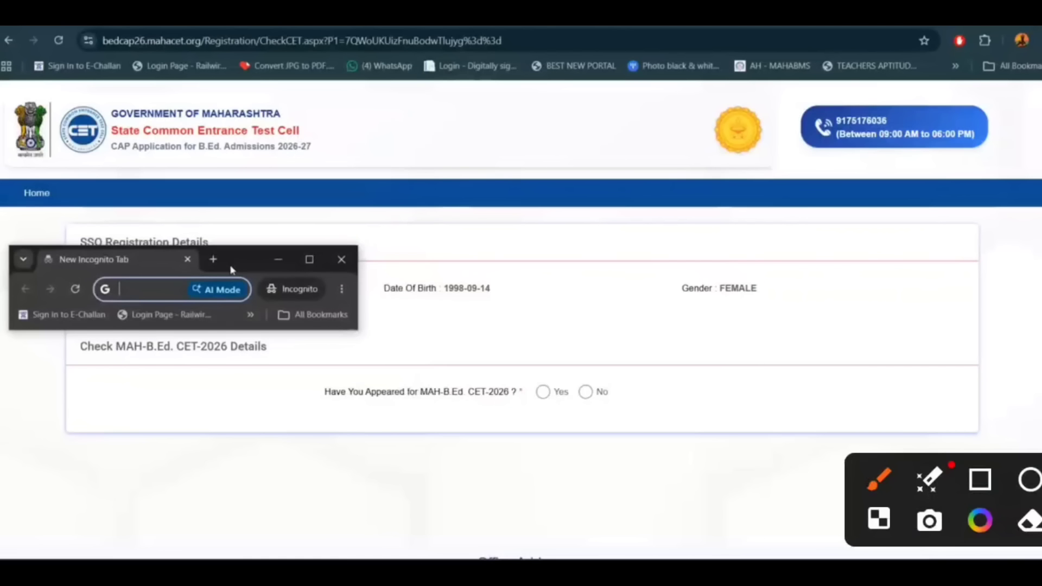
Step: Tick the SSO Registration Details, date of birth and gender, and underline the CET-2026 question
{"action": "left_click_drag", "start_coordinate": [232, 269], "coordinate": [244, 274]}
{"action": "mouse_move", "coordinate": [247, 233]}
{"action": "left_mouse_down"}
{"action": "mouse_move", "coordinate": [304, 239]}
{"action": "mouse_move", "coordinate": [426, 131]}
{"action": "left_mouse_up"}
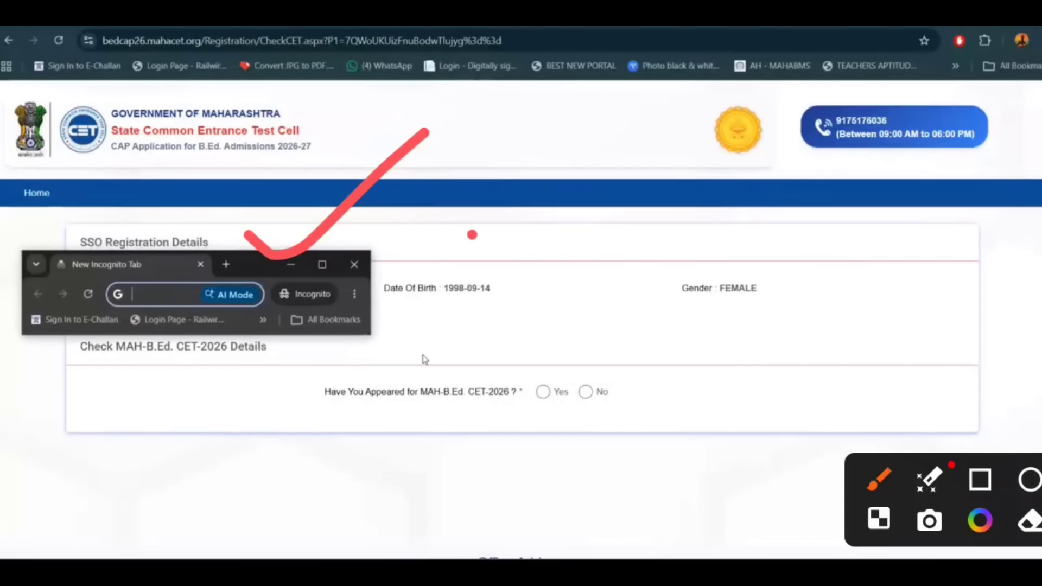
{"action": "left_click_drag", "start_coordinate": [470, 234], "coordinate": [640, 145]}
{"action": "left_click_drag", "start_coordinate": [720, 238], "coordinate": [894, 146]}
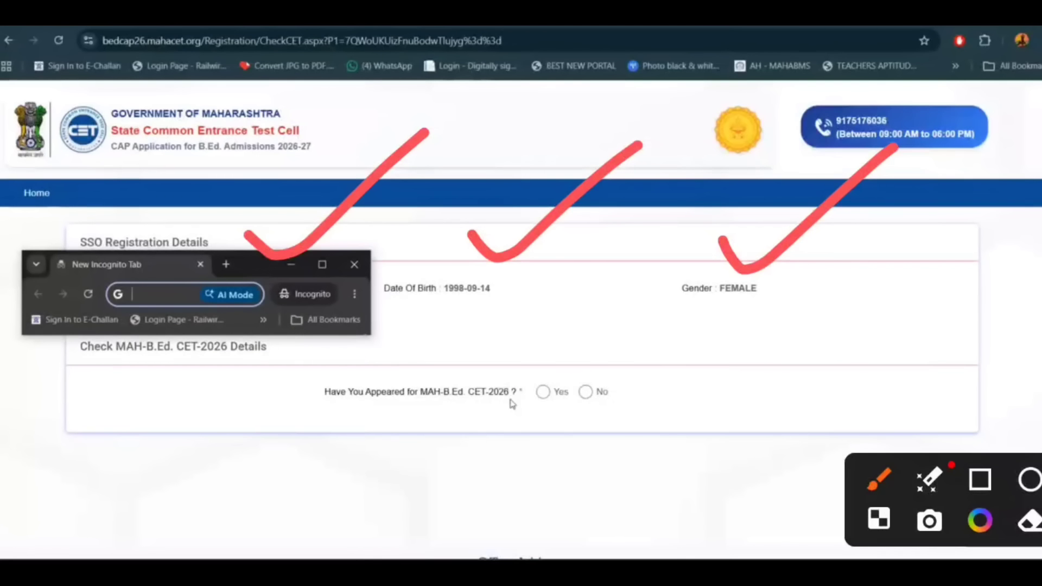
{"action": "left_click_drag", "start_coordinate": [287, 432], "coordinate": [701, 403]}
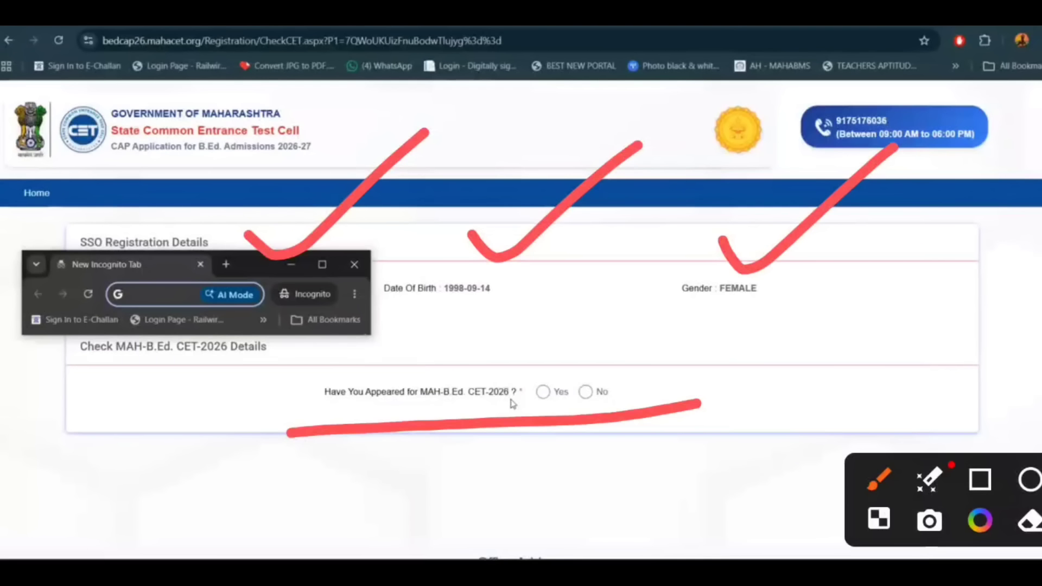
{"action": "left_click_drag", "start_coordinate": [528, 336], "coordinate": [741, 228]}
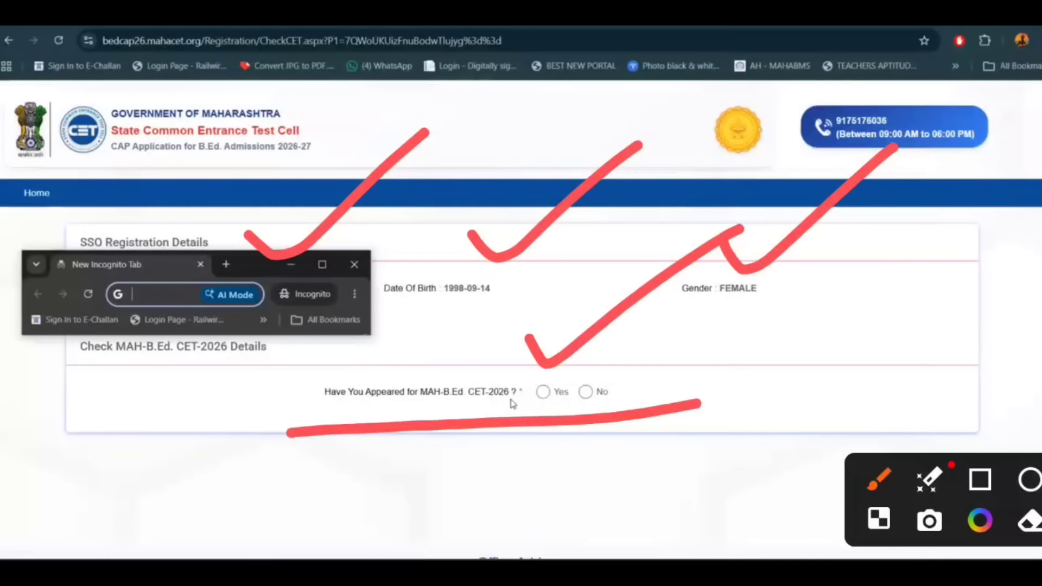
Step: Answer Yes for CET-2026, then tick Registration Number, Roll Number and the Check CET Details step
{"action": "left_click", "coordinate": [543, 392]}
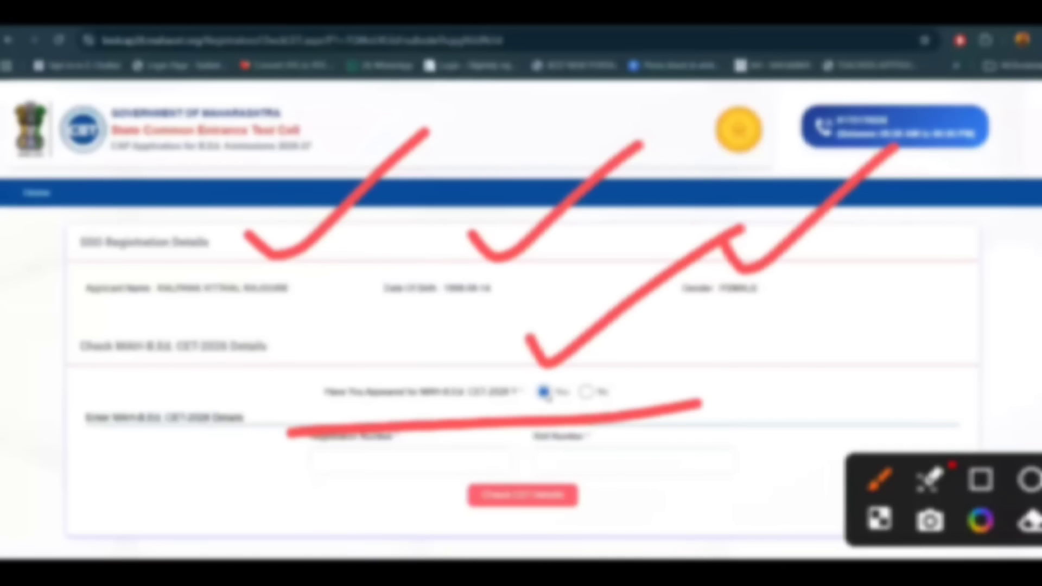
{"action": "mouse_move", "coordinate": [489, 573]}
{"action": "left_click", "coordinate": [541, 551]}
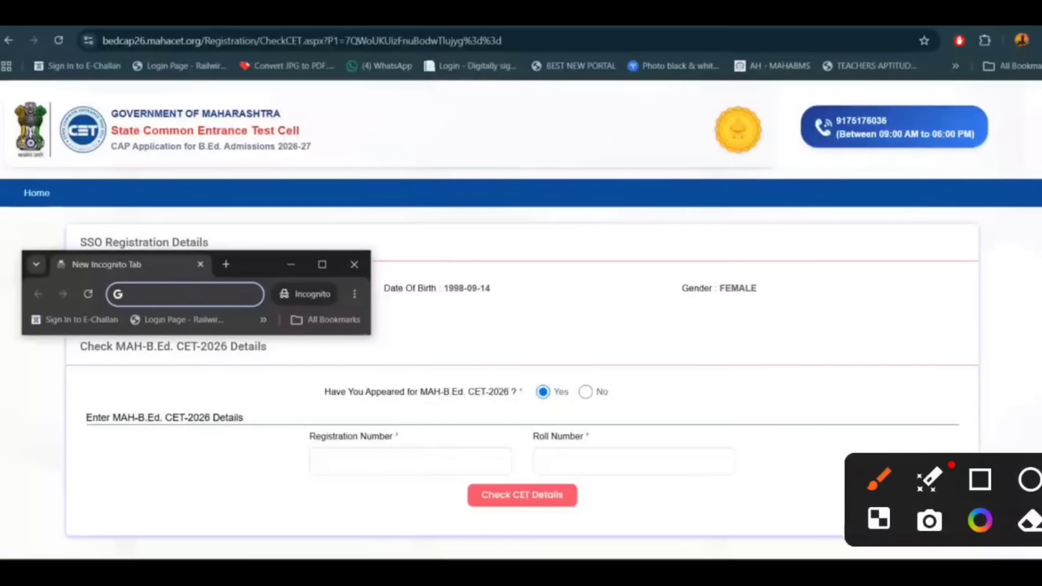
{"action": "left_click_drag", "start_coordinate": [248, 435], "coordinate": [420, 357]}
{"action": "left_click_drag", "start_coordinate": [636, 392], "coordinate": [856, 296]}
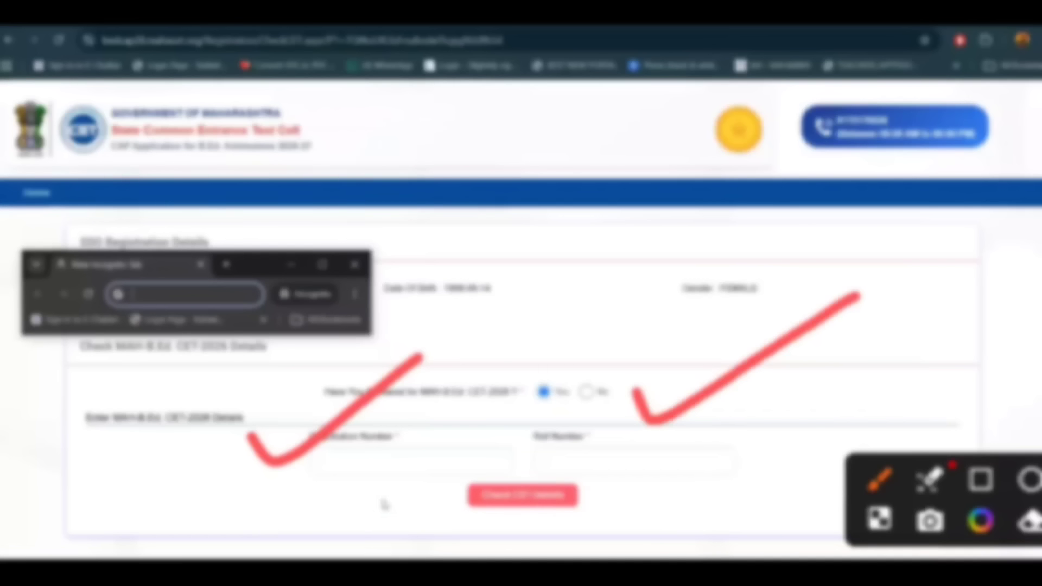
{"action": "left_click_drag", "start_coordinate": [434, 515], "coordinate": [603, 504]}
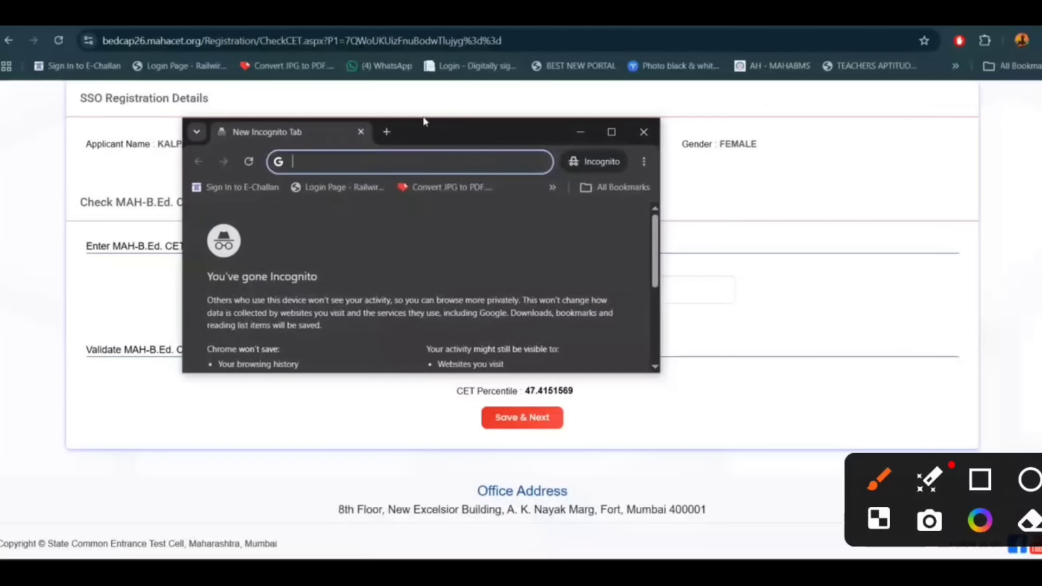
Step: Tick the incognito window, shrink it slightly, and underline the gender detail
{"action": "mouse_move", "coordinate": [215, 219]}
{"action": "left_mouse_down"}
{"action": "mouse_move", "coordinate": [231, 250]}
{"action": "mouse_move", "coordinate": [362, 163]}
{"action": "left_mouse_up"}
{"action": "left_click_drag", "start_coordinate": [427, 121], "coordinate": [433, 142]}
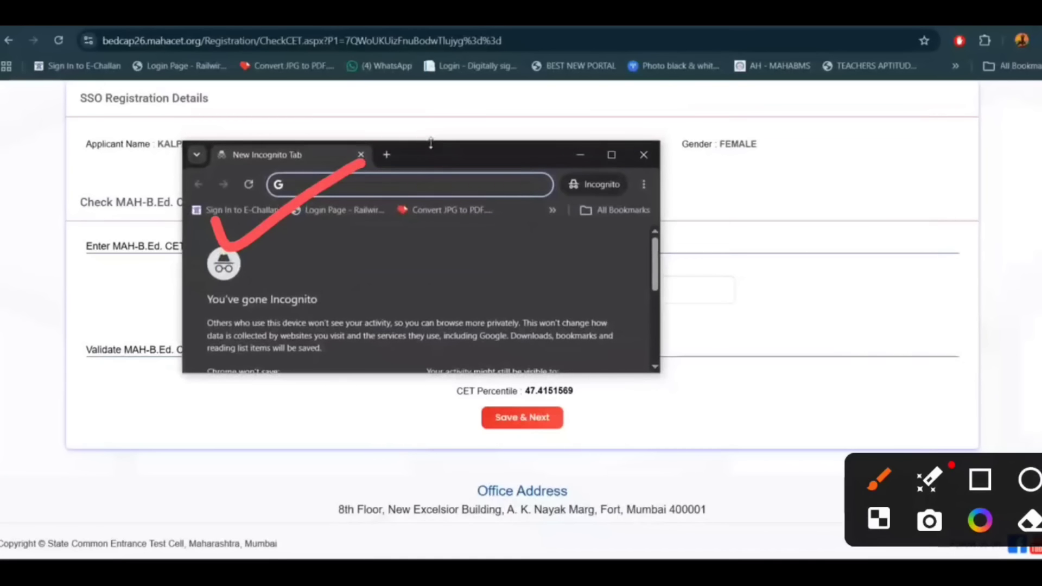
{"action": "left_click_drag", "start_coordinate": [266, 386], "coordinate": [402, 287]}
{"action": "left_click_drag", "start_coordinate": [703, 181], "coordinate": [852, 145]}
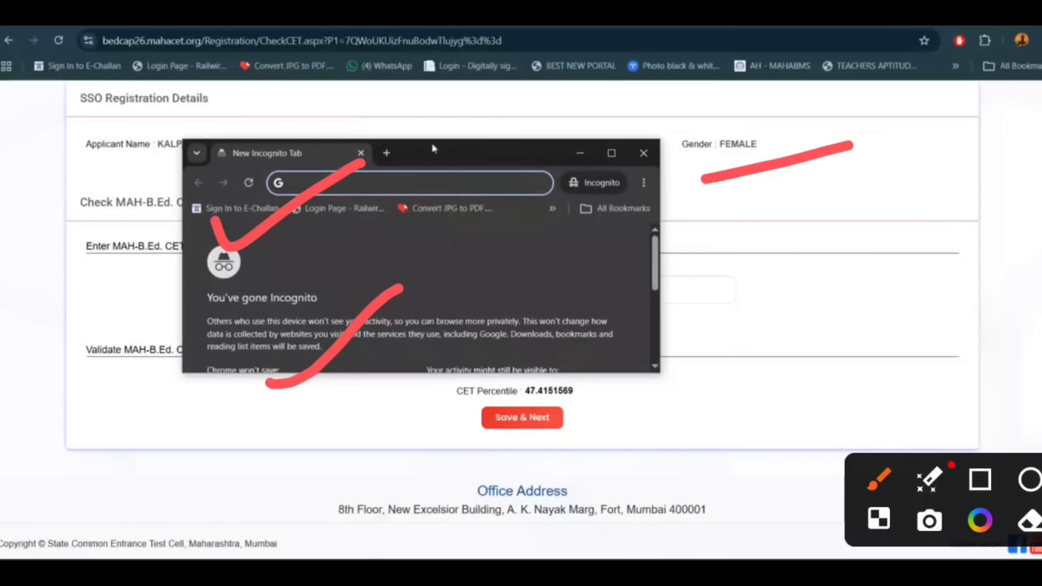
{"action": "left_click_drag", "start_coordinate": [418, 403], "coordinate": [640, 337]}
Step: Circle and tick the CET Percentile beside the Save & Next step
{"action": "mouse_move", "coordinate": [374, 348]}
{"action": "left_mouse_down"}
{"action": "mouse_move", "coordinate": [359, 401]}
{"action": "mouse_move", "coordinate": [380, 397]}
{"action": "left_mouse_up"}
{"action": "left_click_drag", "start_coordinate": [596, 388], "coordinate": [901, 228]}
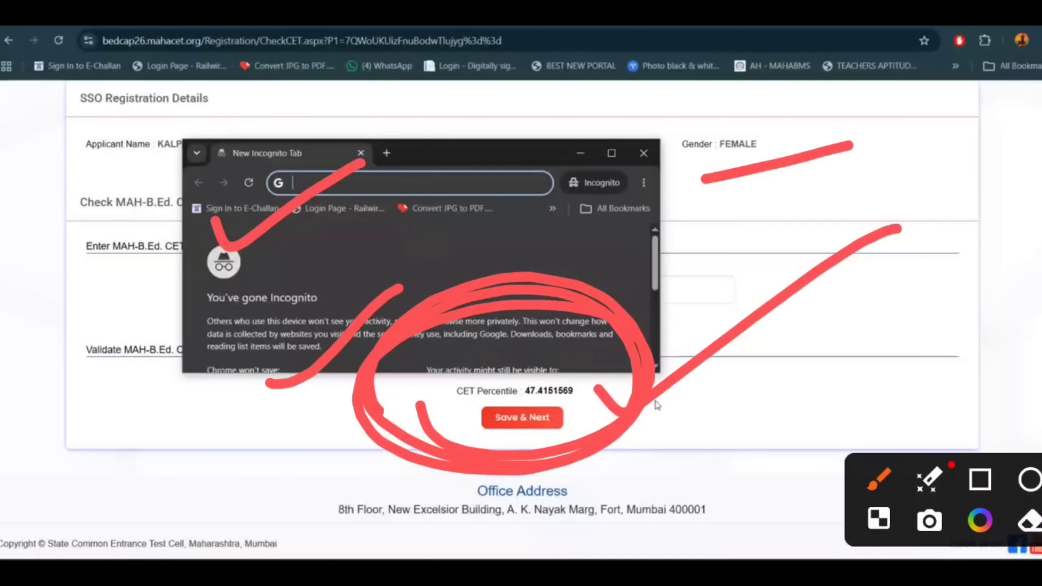
{"action": "mouse_move", "coordinate": [477, 458]}
{"action": "left_mouse_down"}
{"action": "mouse_move", "coordinate": [544, 446]}
{"action": "mouse_move", "coordinate": [403, 502]}
{"action": "left_mouse_up"}
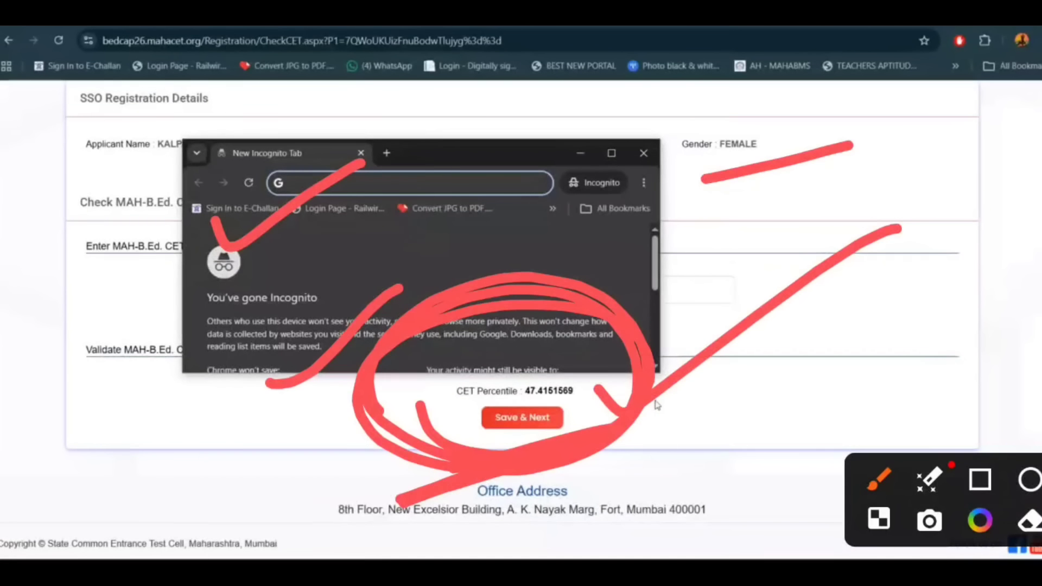
{"action": "mouse_move", "coordinate": [541, 335]}
{"action": "left_mouse_down"}
{"action": "mouse_move", "coordinate": [597, 354]}
{"action": "mouse_move", "coordinate": [727, 261]}
{"action": "left_mouse_up"}
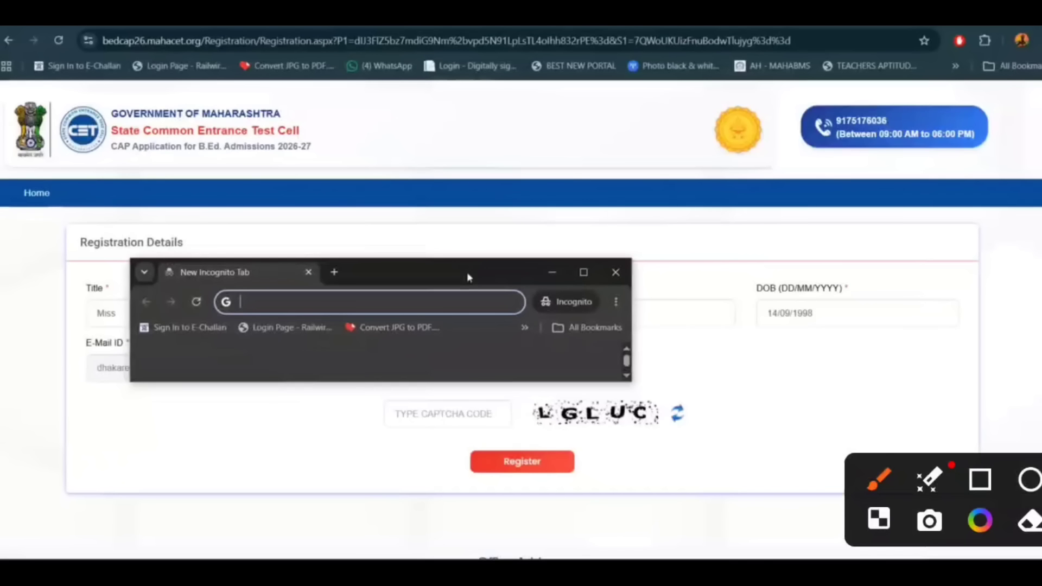
Step: Mark the Registration Details heading, date of birth and e-mail, and point to the captcha and Register step
{"action": "mouse_move", "coordinate": [222, 209]}
{"action": "left_mouse_down"}
{"action": "mouse_move", "coordinate": [231, 225]}
{"action": "mouse_move", "coordinate": [429, 124]}
{"action": "left_mouse_up"}
{"action": "left_click_drag", "start_coordinate": [399, 275], "coordinate": [635, 260]}
{"action": "left_click_drag", "start_coordinate": [682, 324], "coordinate": [784, 308]}
{"action": "left_click_drag", "start_coordinate": [106, 408], "coordinate": [171, 385]}
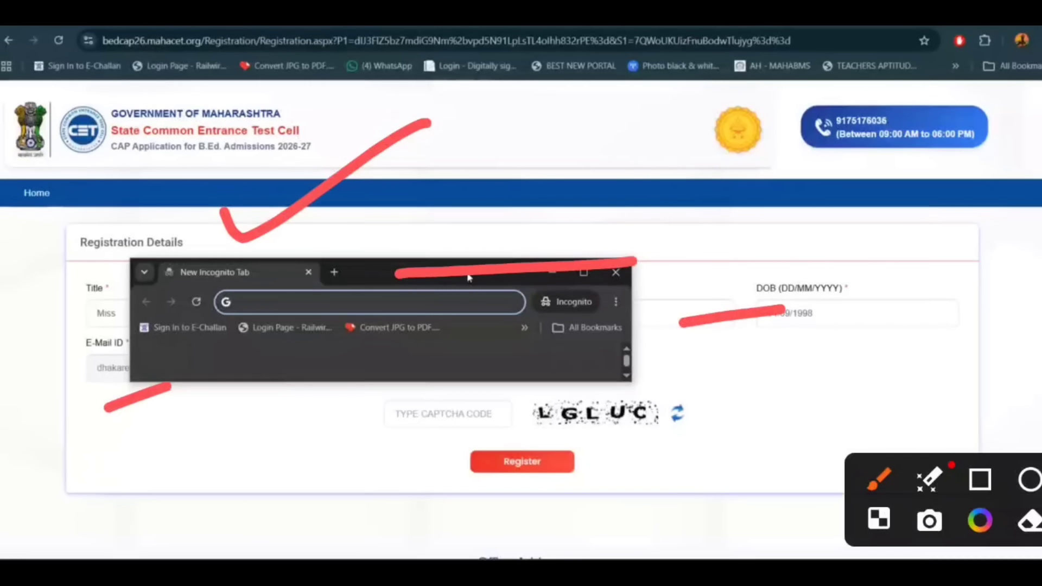
{"action": "left_click_drag", "start_coordinate": [380, 449], "coordinate": [428, 446]}
{"action": "mouse_move", "coordinate": [399, 427]}
{"action": "left_mouse_down"}
{"action": "mouse_move", "coordinate": [413, 431]}
{"action": "mouse_move", "coordinate": [387, 471]}
{"action": "left_mouse_up"}
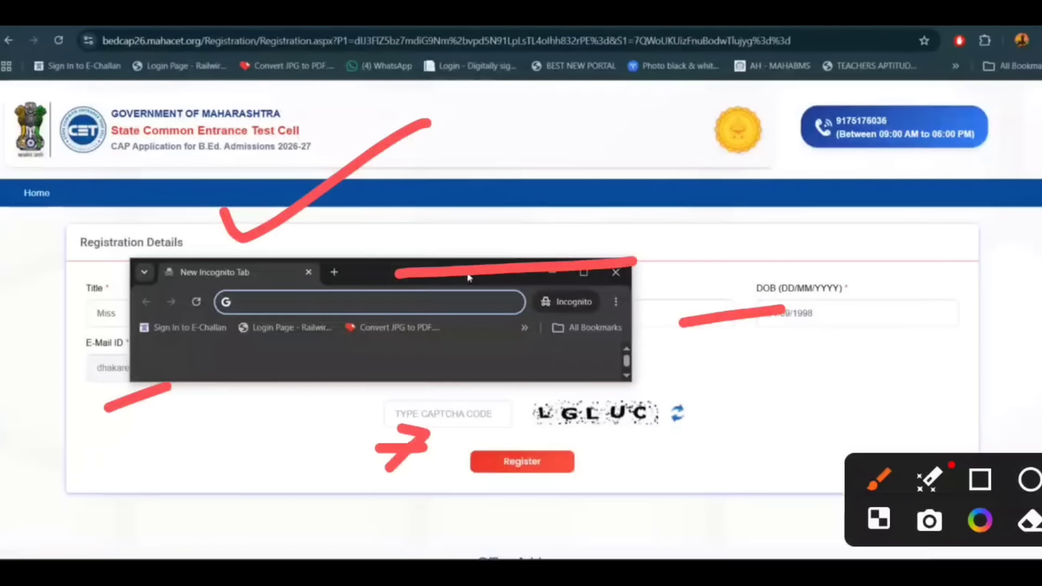
{"action": "mouse_move", "coordinate": [459, 501]}
{"action": "left_mouse_down"}
{"action": "mouse_move", "coordinate": [570, 493]}
{"action": "mouse_move", "coordinate": [483, 486]}
{"action": "left_mouse_up"}
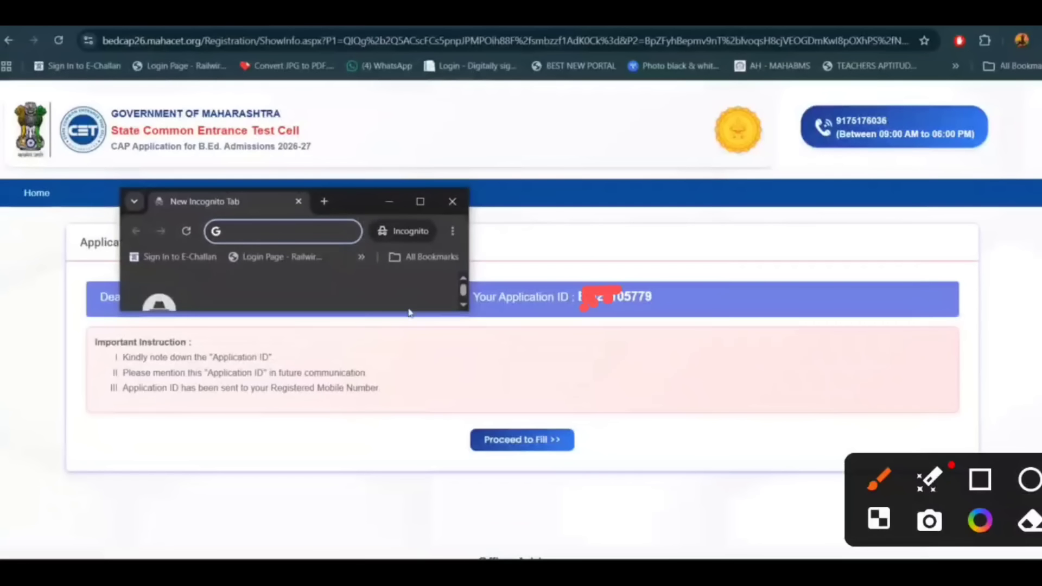
Step: Circle the Application ID, label its BD prefix, and circle the Proceed to Fill step
{"action": "left_click_drag", "start_coordinate": [174, 329], "coordinate": [250, 311]}
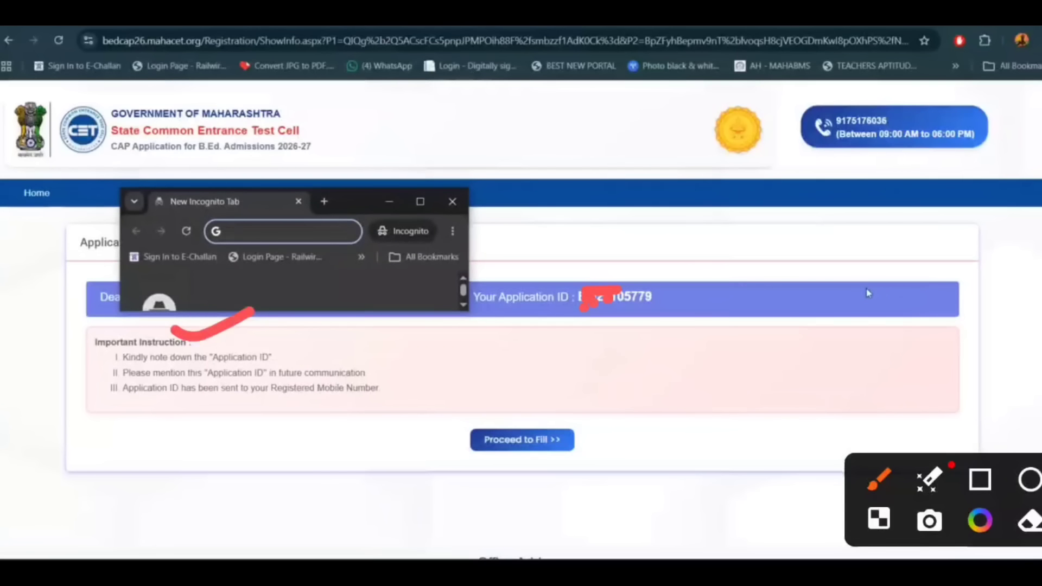
{"action": "mouse_move", "coordinate": [464, 347]}
{"action": "left_mouse_down"}
{"action": "mouse_move", "coordinate": [605, 352]}
{"action": "mouse_move", "coordinate": [635, 214]}
{"action": "mouse_move", "coordinate": [453, 325]}
{"action": "mouse_move", "coordinate": [590, 346]}
{"action": "left_mouse_up"}
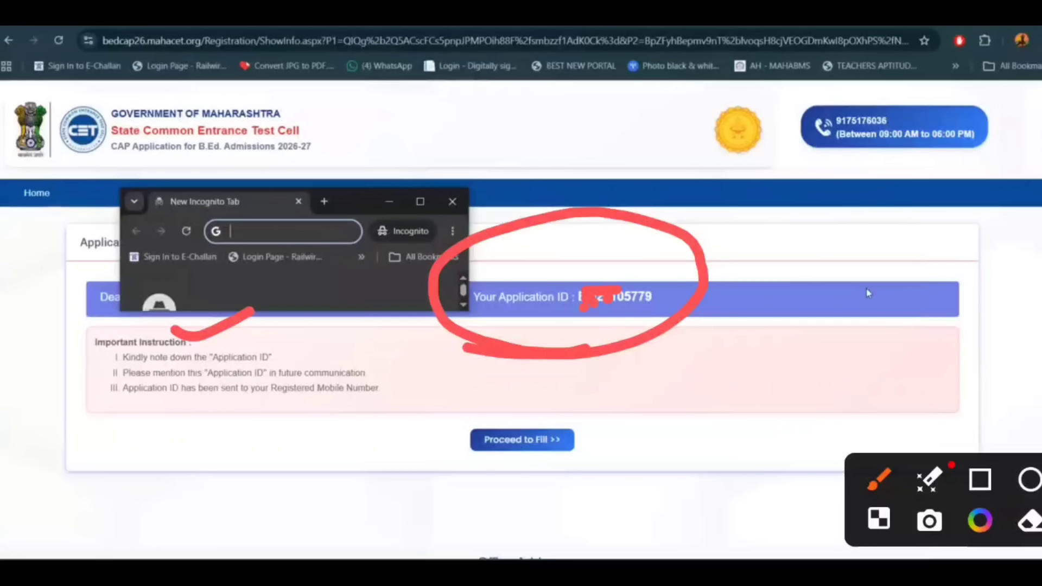
{"action": "mouse_move", "coordinate": [679, 404]}
{"action": "left_mouse_down"}
{"action": "mouse_move", "coordinate": [697, 353]}
{"action": "mouse_move", "coordinate": [685, 407]}
{"action": "left_mouse_up"}
{"action": "left_click_drag", "start_coordinate": [726, 344], "coordinate": [730, 399]}
{"action": "mouse_move", "coordinate": [659, 444]}
{"action": "left_mouse_down"}
{"action": "mouse_move", "coordinate": [814, 405]}
{"action": "mouse_move", "coordinate": [639, 462]}
{"action": "left_mouse_up"}
{"action": "left_click_drag", "start_coordinate": [558, 347], "coordinate": [651, 326]}
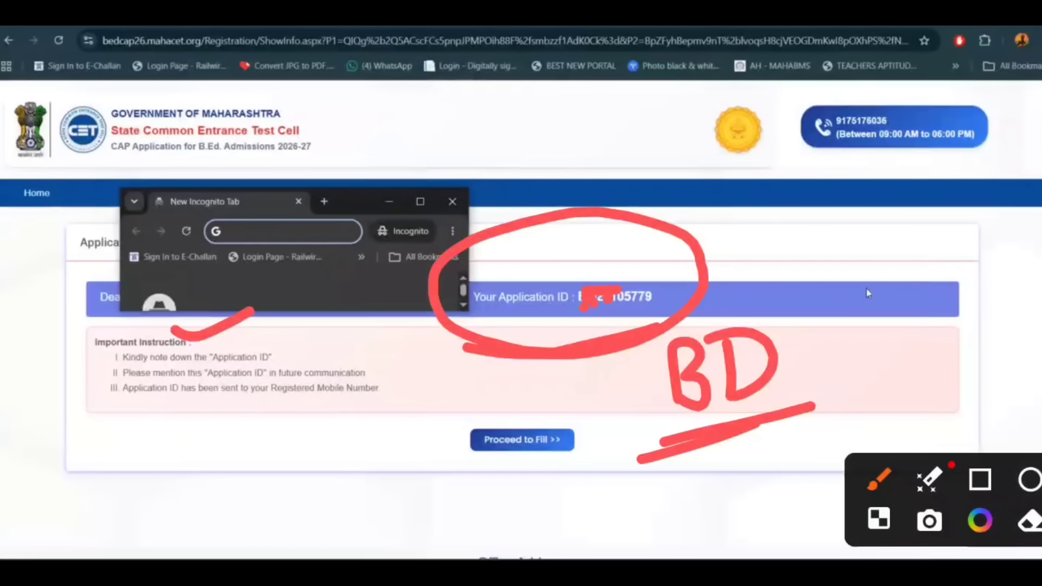
{"action": "mouse_move", "coordinate": [432, 490]}
{"action": "left_mouse_down"}
{"action": "mouse_move", "coordinate": [625, 439]}
{"action": "mouse_move", "coordinate": [365, 466]}
{"action": "mouse_move", "coordinate": [477, 485]}
{"action": "mouse_move", "coordinate": [683, 407]}
{"action": "left_mouse_up"}
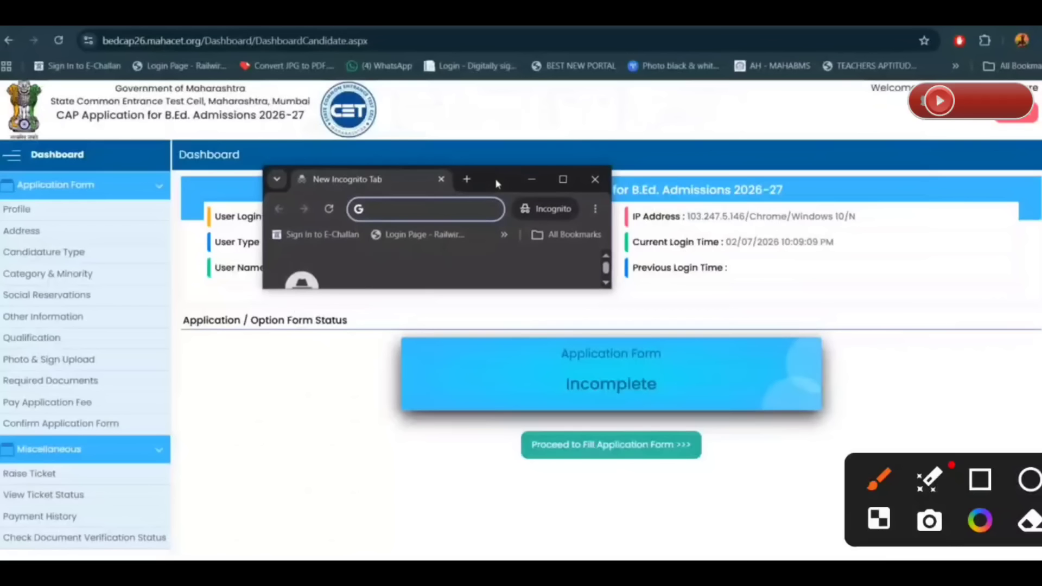
{"action": "left_click_drag", "start_coordinate": [496, 181], "coordinate": [505, 180]}
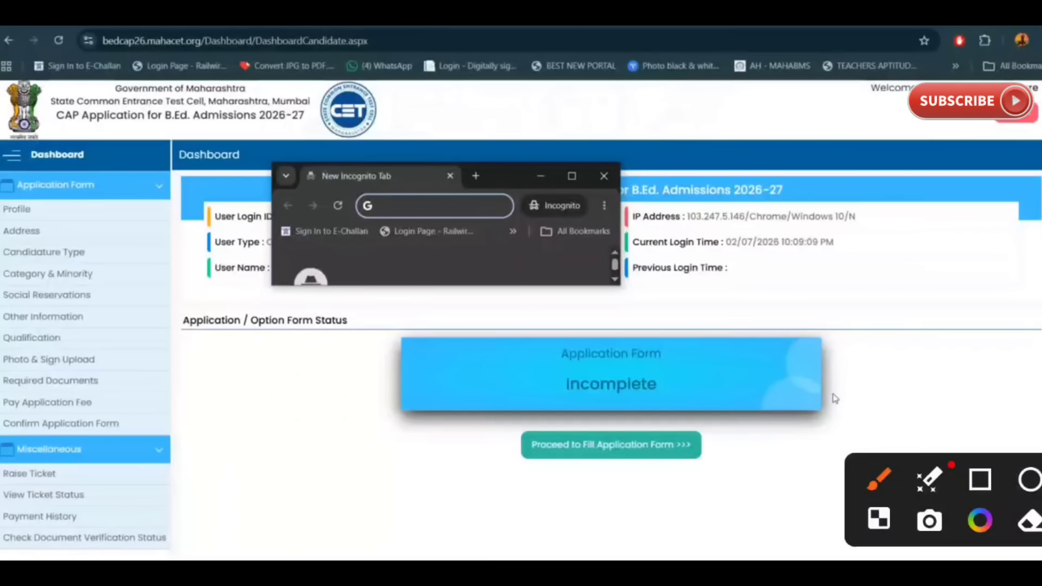
Step: Circle the Application Form Incomplete status, arrow down the form sections, and circle Proceed to Fill Application Form
{"action": "mouse_move", "coordinate": [369, 190]}
{"action": "left_mouse_down"}
{"action": "mouse_move", "coordinate": [423, 266]}
{"action": "mouse_move", "coordinate": [312, 205]}
{"action": "left_mouse_up"}
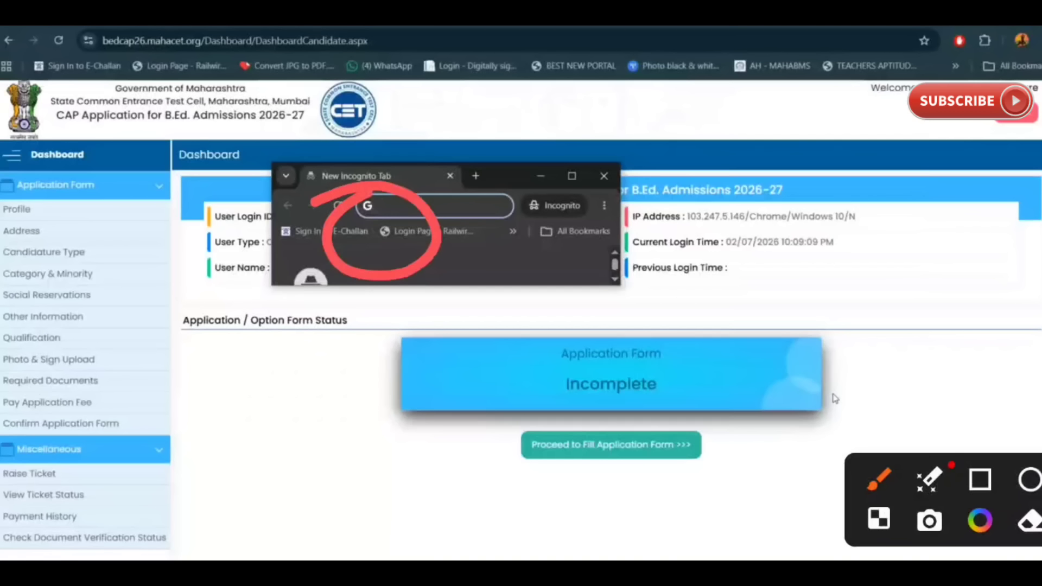
{"action": "mouse_move", "coordinate": [546, 329]}
{"action": "left_mouse_down"}
{"action": "mouse_move", "coordinate": [602, 414]}
{"action": "mouse_move", "coordinate": [559, 340]}
{"action": "left_mouse_up"}
{"action": "left_click_drag", "start_coordinate": [159, 201], "coordinate": [159, 441]}
{"action": "left_click_drag", "start_coordinate": [144, 401], "coordinate": [214, 405]}
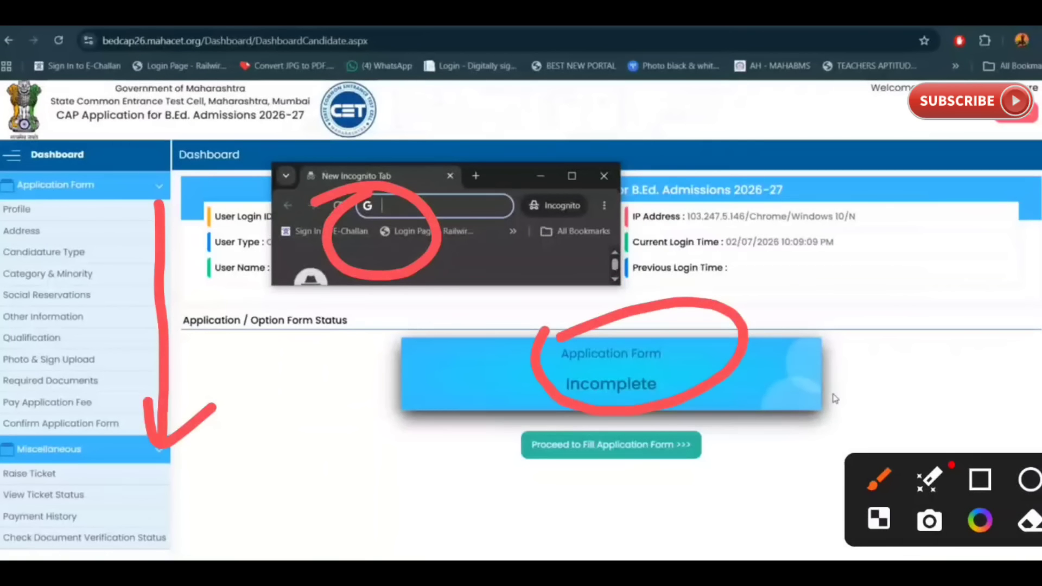
{"action": "mouse_move", "coordinate": [553, 482]}
{"action": "left_mouse_down"}
{"action": "mouse_move", "coordinate": [597, 508]}
{"action": "mouse_move", "coordinate": [559, 396]}
{"action": "mouse_move", "coordinate": [510, 486]}
{"action": "left_mouse_up"}
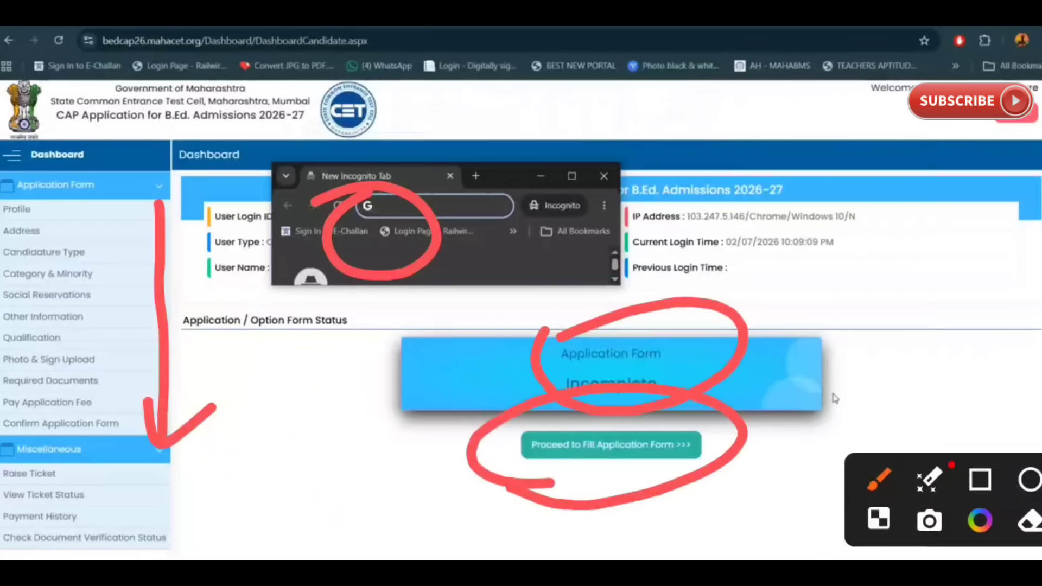
{"action": "mouse_move", "coordinate": [708, 427]}
{"action": "left_mouse_down"}
{"action": "mouse_move", "coordinate": [727, 453]}
{"action": "mouse_move", "coordinate": [924, 332]}
{"action": "left_mouse_up"}
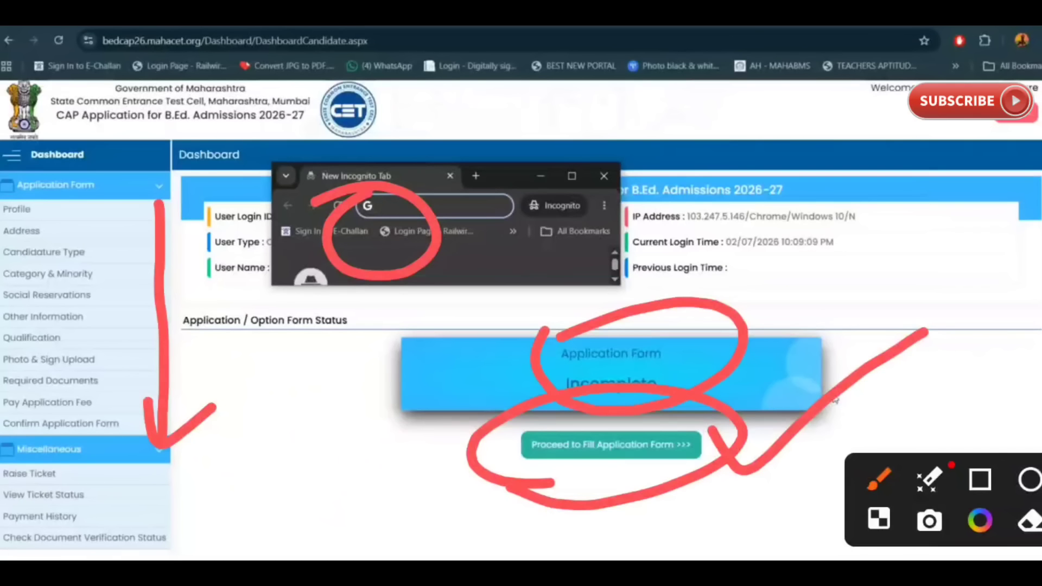
{"action": "left_click_drag", "start_coordinate": [139, 200], "coordinate": [128, 373]}
{"action": "mouse_move", "coordinate": [112, 333]}
{"action": "left_mouse_down"}
{"action": "mouse_move", "coordinate": [120, 347]}
{"action": "mouse_move", "coordinate": [151, 351]}
{"action": "left_mouse_up"}
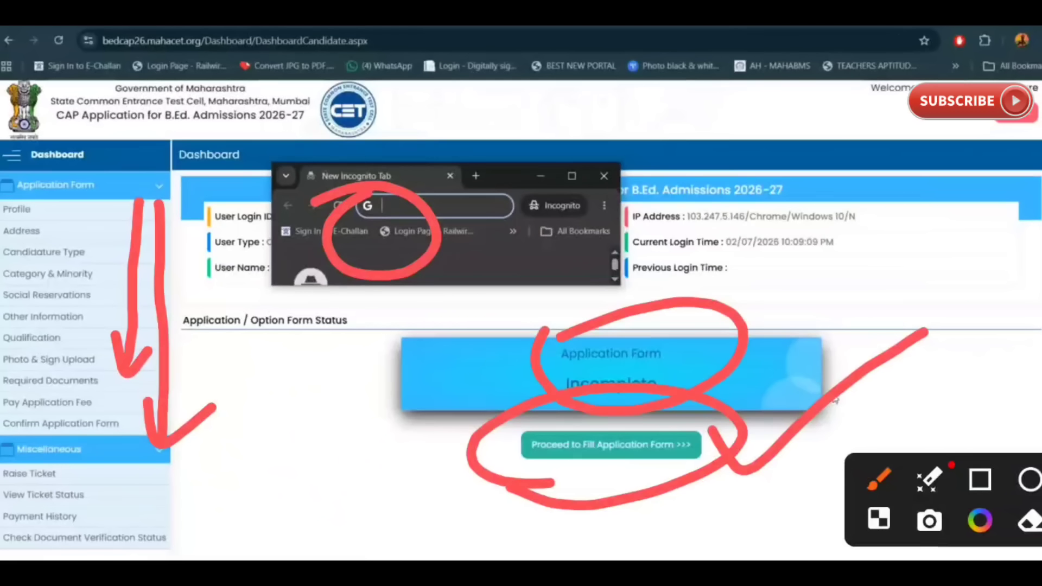
{"action": "left_click_drag", "start_coordinate": [552, 490], "coordinate": [670, 462]}
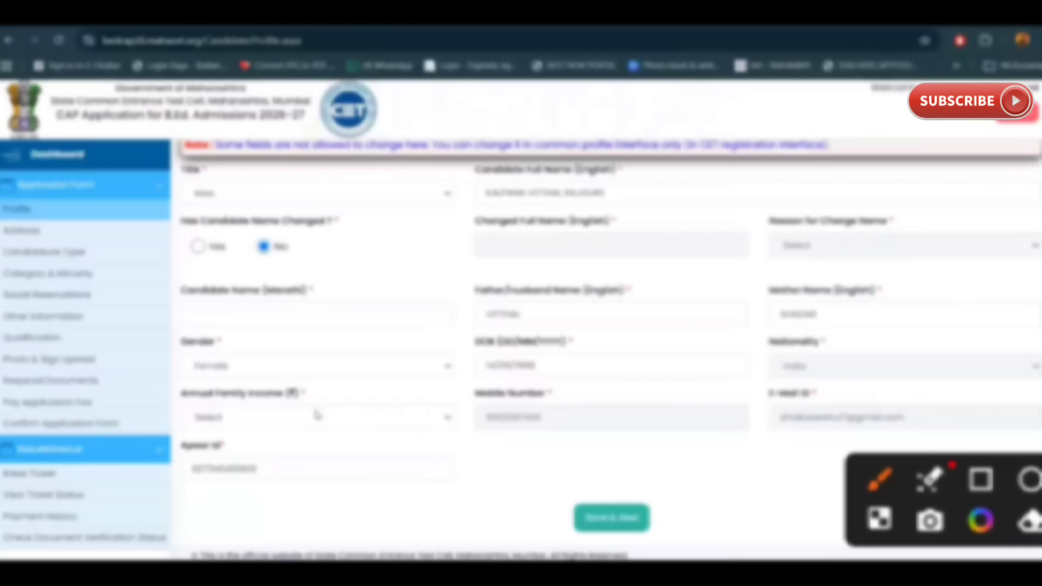
Step: Enter the candidate's full name in Candidate Name (Marathi) and pick an annual family income range
{"action": "mouse_move", "coordinate": [345, 278]}
{"action": "left_mouse_down"}
{"action": "mouse_move", "coordinate": [400, 275]}
{"action": "mouse_move", "coordinate": [445, 251]}
{"action": "left_mouse_up"}
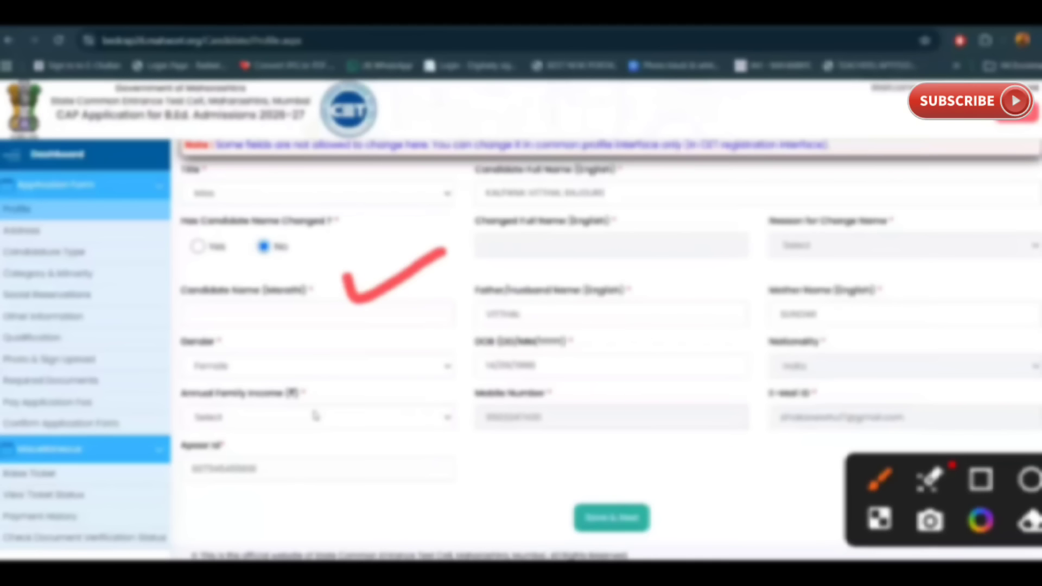
{"action": "left_click", "coordinate": [272, 314]}
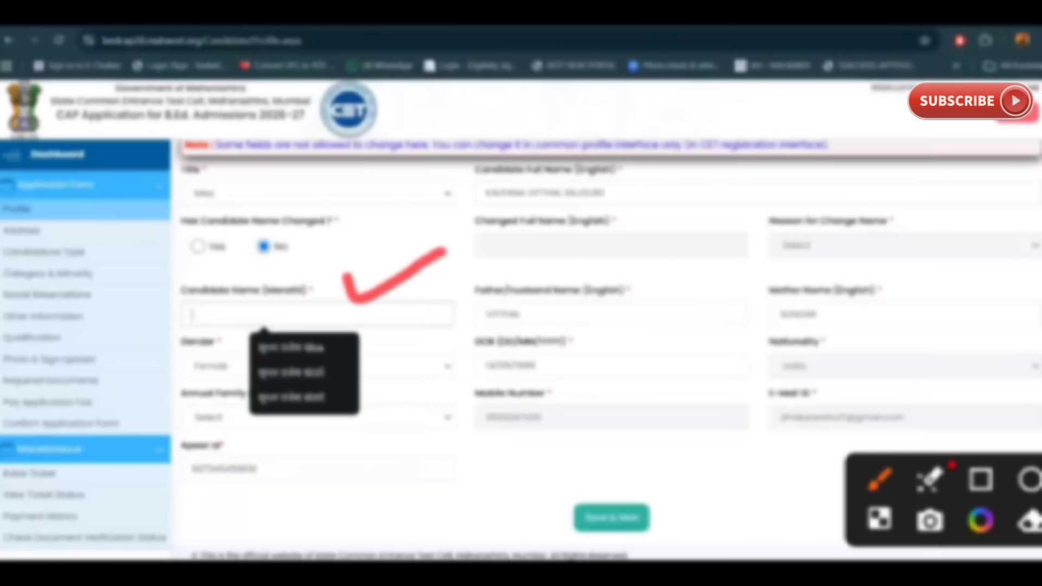
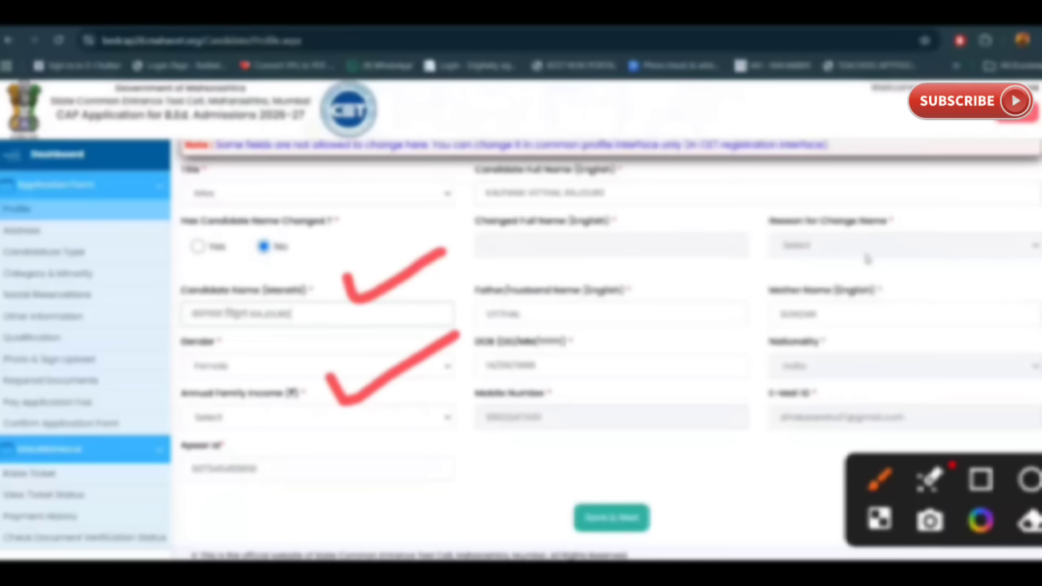
{"action": "left_click", "coordinate": [294, 422]}
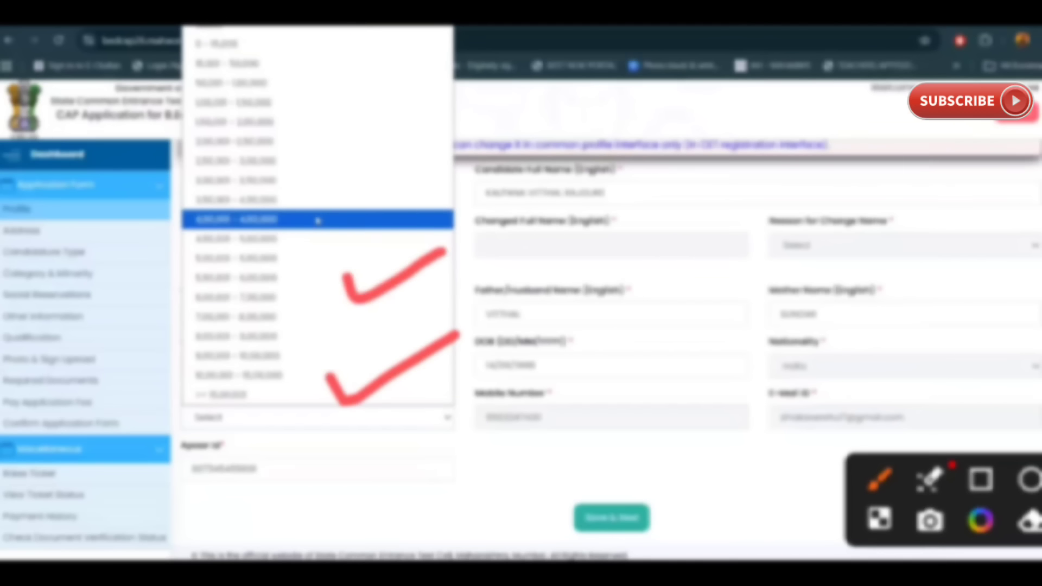
{"action": "left_click", "coordinate": [300, 68]}
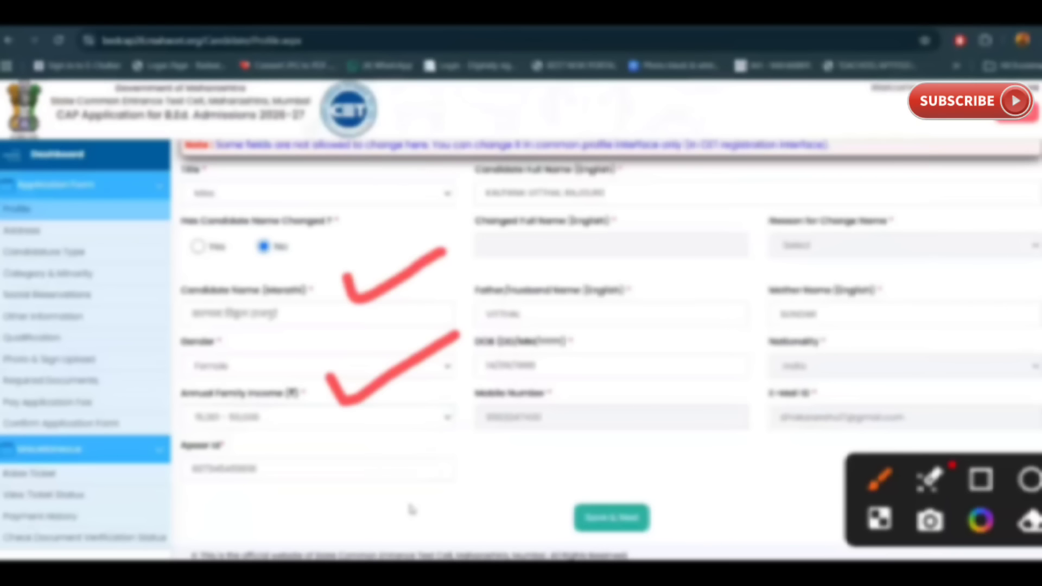
Step: Mark the remaining Profile fields and the Save & Next area in red
{"action": "left_click_drag", "start_coordinate": [657, 278], "coordinate": [752, 247]}
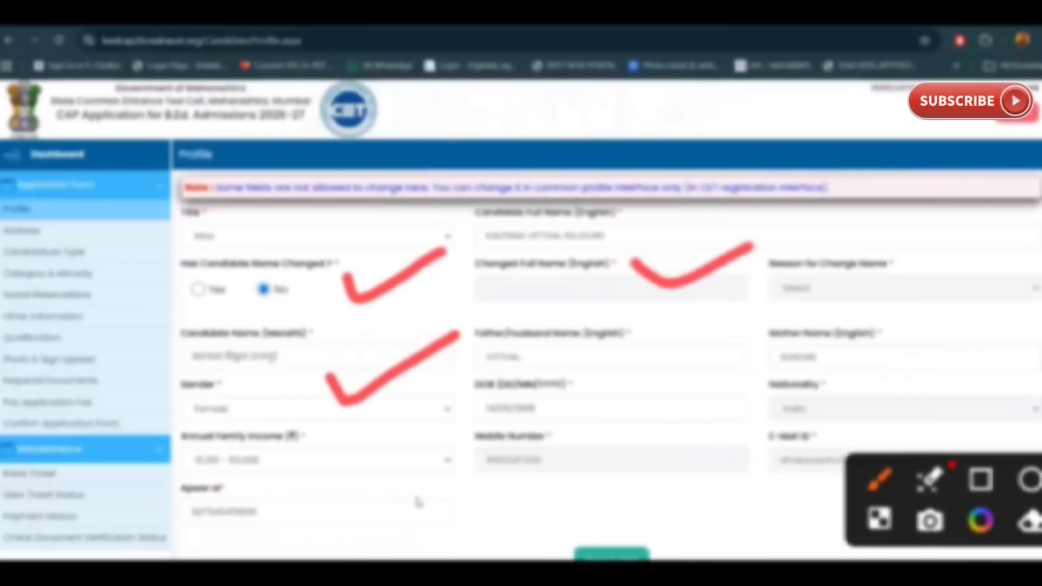
{"action": "left_click_drag", "start_coordinate": [861, 279], "coordinate": [982, 222]}
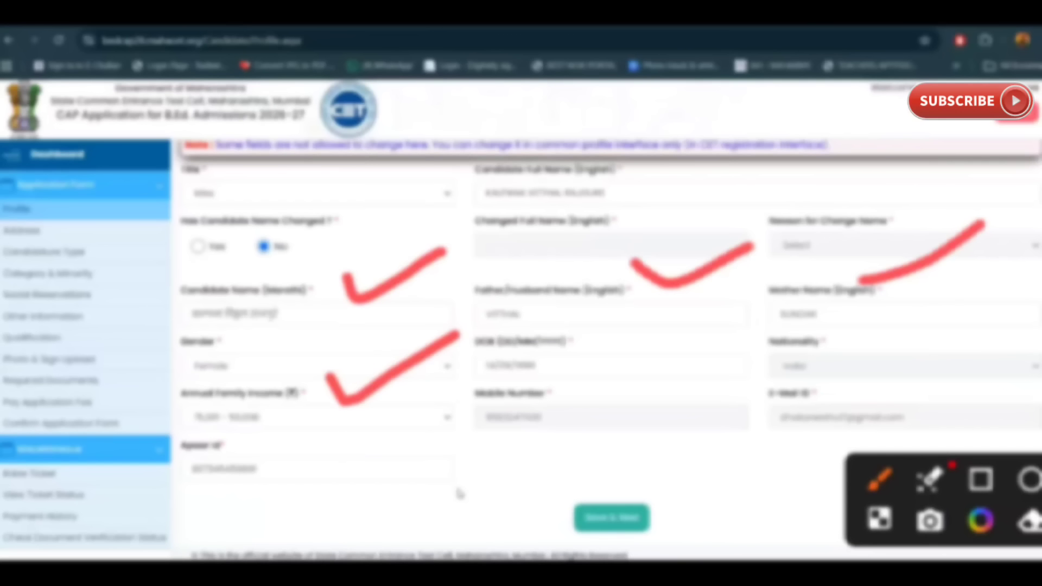
{"action": "left_click_drag", "start_coordinate": [307, 488], "coordinate": [336, 483]}
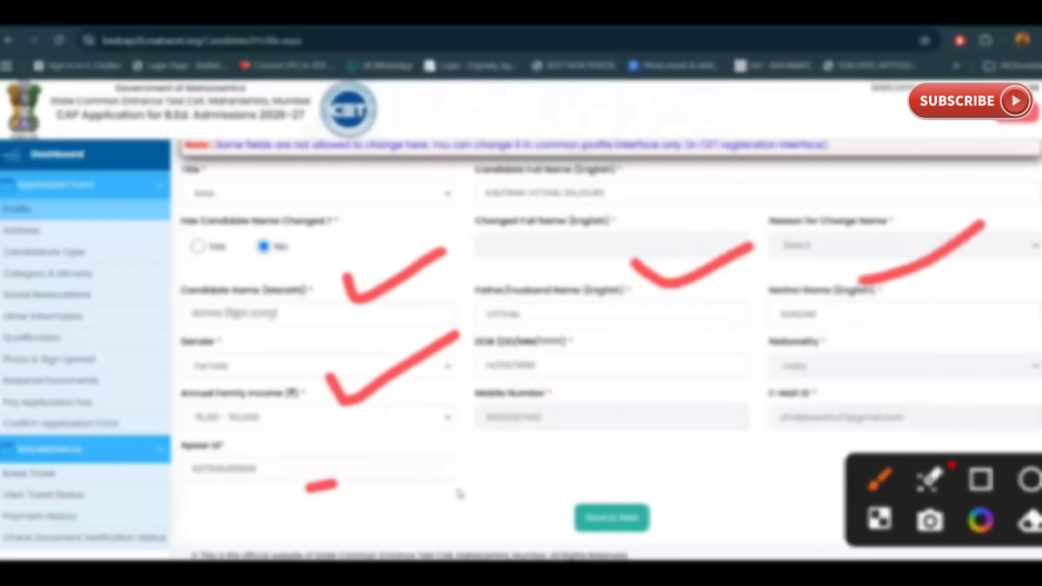
{"action": "mouse_move", "coordinate": [646, 475]}
{"action": "left_mouse_down"}
{"action": "mouse_move", "coordinate": [670, 507]}
{"action": "mouse_move", "coordinate": [850, 401]}
{"action": "left_mouse_up"}
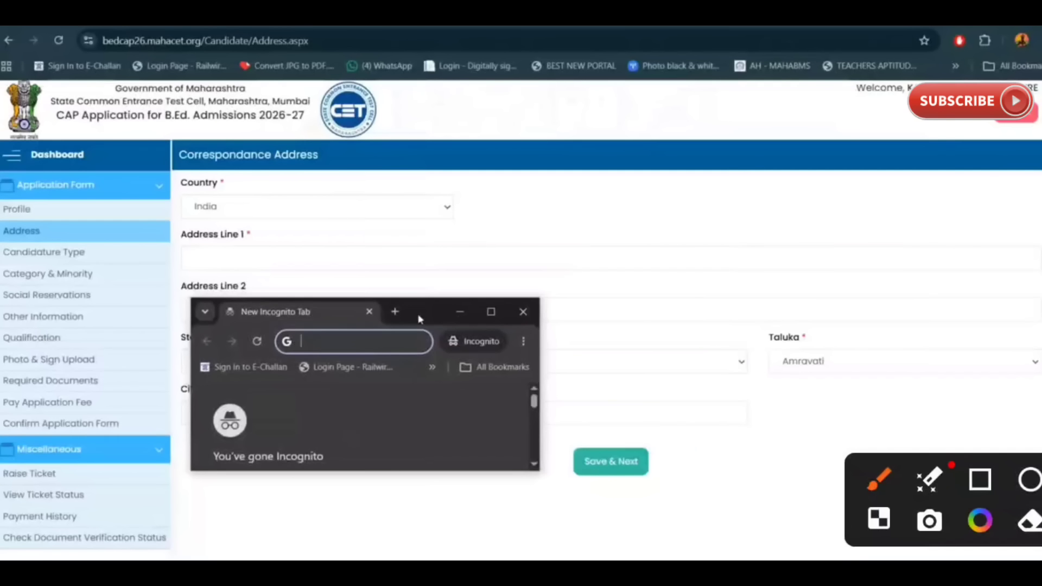
{"action": "mouse_move", "coordinate": [516, 207]}
{"action": "left_mouse_down"}
{"action": "mouse_move", "coordinate": [638, 173]}
{"action": "mouse_move", "coordinate": [785, 102]}
{"action": "left_mouse_up"}
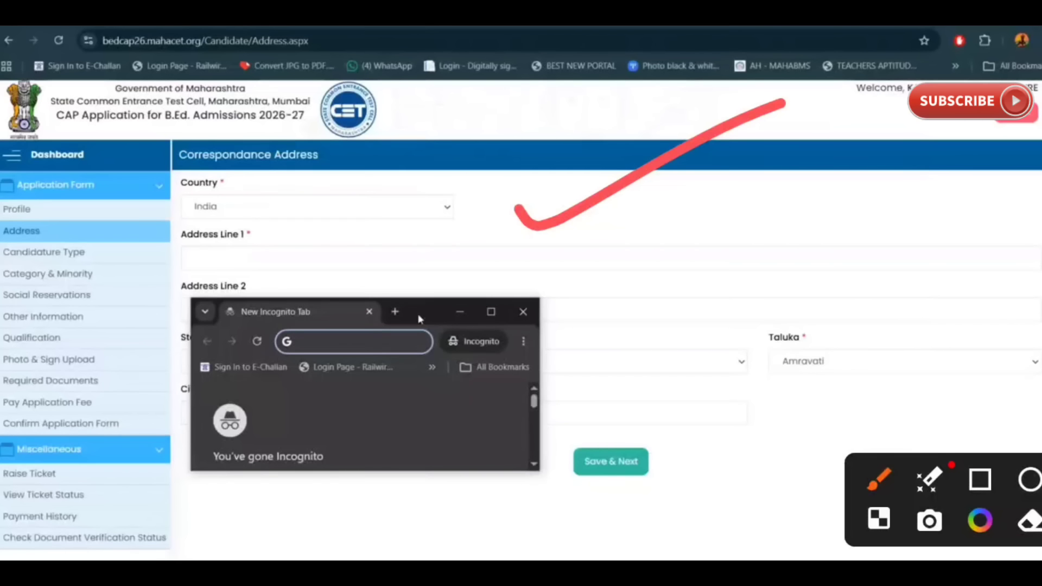
{"action": "left_click_drag", "start_coordinate": [689, 233], "coordinate": [765, 174]}
{"action": "left_click_drag", "start_coordinate": [575, 321], "coordinate": [643, 291]}
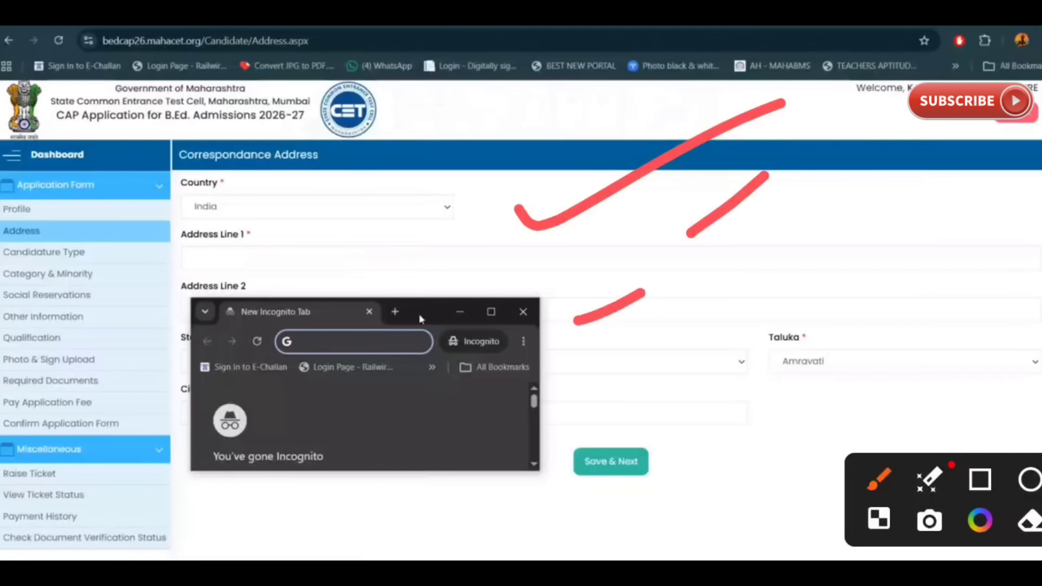
{"action": "left_click_drag", "start_coordinate": [870, 315], "coordinate": [937, 271]}
{"action": "left_click", "coordinate": [294, 482]}
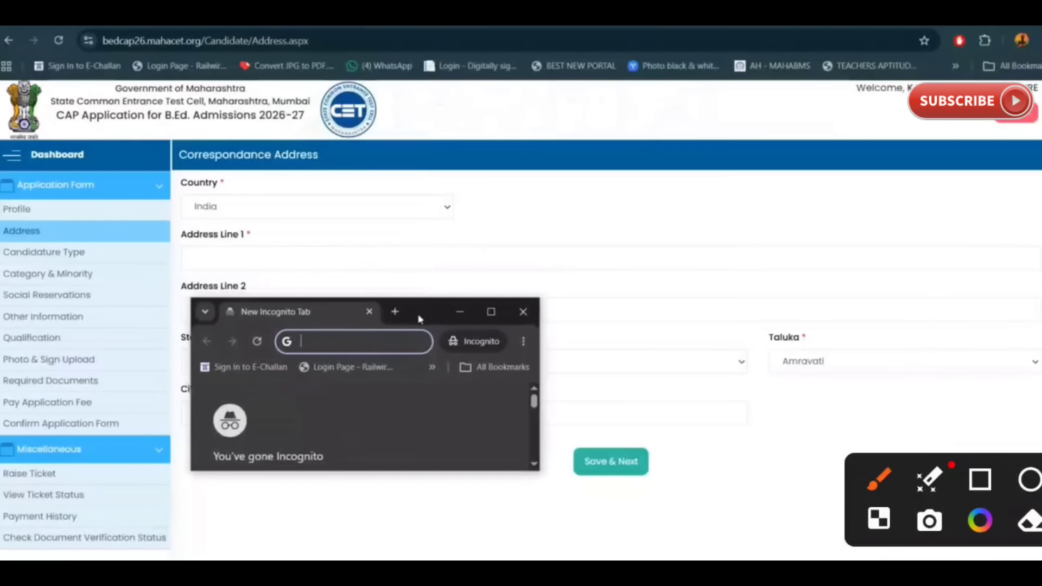
{"action": "mouse_move", "coordinate": [619, 381]}
{"action": "left_mouse_down"}
{"action": "mouse_move", "coordinate": [649, 390]}
{"action": "mouse_move", "coordinate": [779, 270]}
{"action": "left_mouse_up"}
{"action": "left_click", "coordinate": [801, 251]}
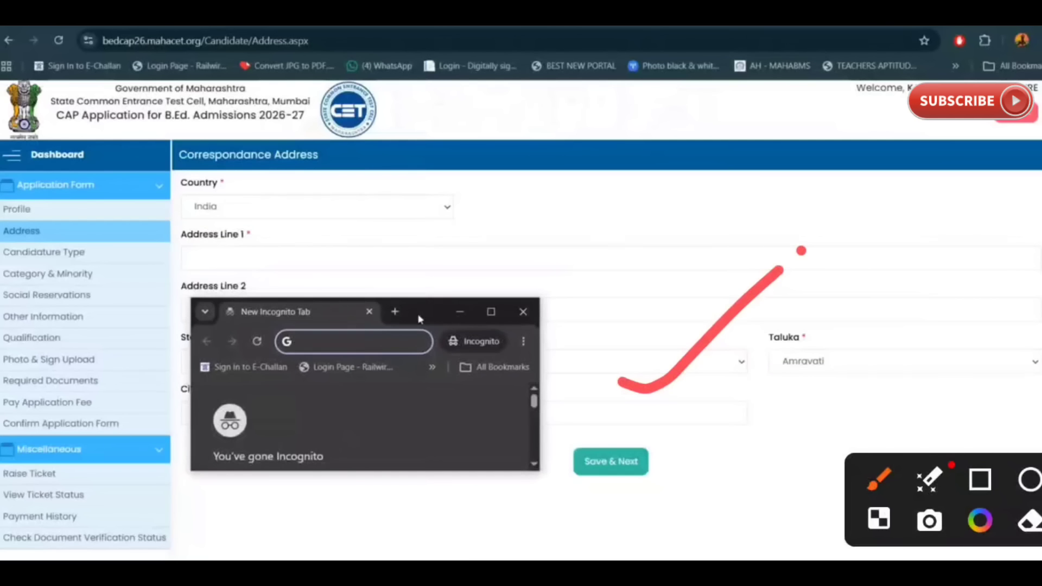
{"action": "mouse_move", "coordinate": [567, 407]}
{"action": "left_mouse_down"}
{"action": "mouse_move", "coordinate": [556, 410]}
{"action": "mouse_move", "coordinate": [725, 493]}
{"action": "mouse_move", "coordinate": [513, 429]}
{"action": "left_mouse_up"}
{"action": "left_click_drag", "start_coordinate": [747, 464], "coordinate": [456, 534]}
{"action": "mouse_move", "coordinate": [662, 265]}
{"action": "left_mouse_down"}
{"action": "mouse_move", "coordinate": [710, 275]}
{"action": "mouse_move", "coordinate": [828, 155]}
{"action": "left_mouse_up"}
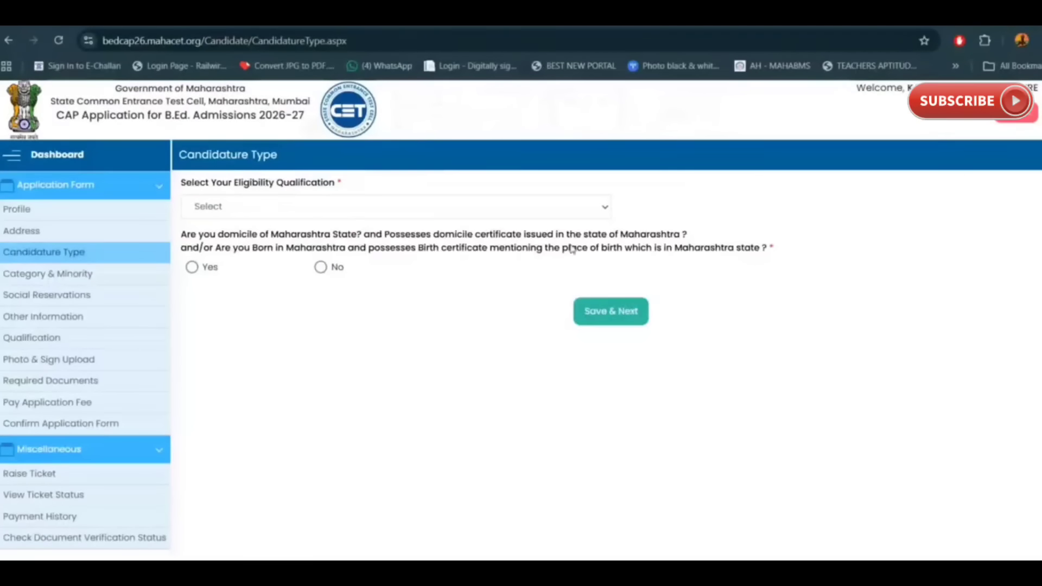
Step: Annotate the eligibility qualification options and choose Graduation on the Candidature Type page
{"action": "left_click", "coordinate": [582, 201]}
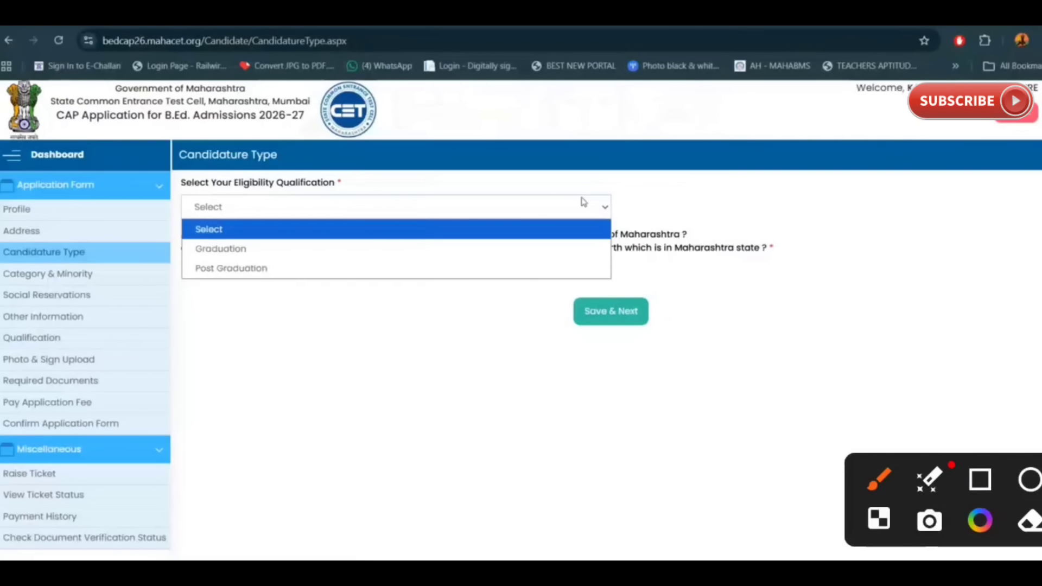
{"action": "mouse_move", "coordinate": [518, 159]}
{"action": "left_mouse_down"}
{"action": "mouse_move", "coordinate": [570, 157]}
{"action": "mouse_move", "coordinate": [692, 77]}
{"action": "left_mouse_up"}
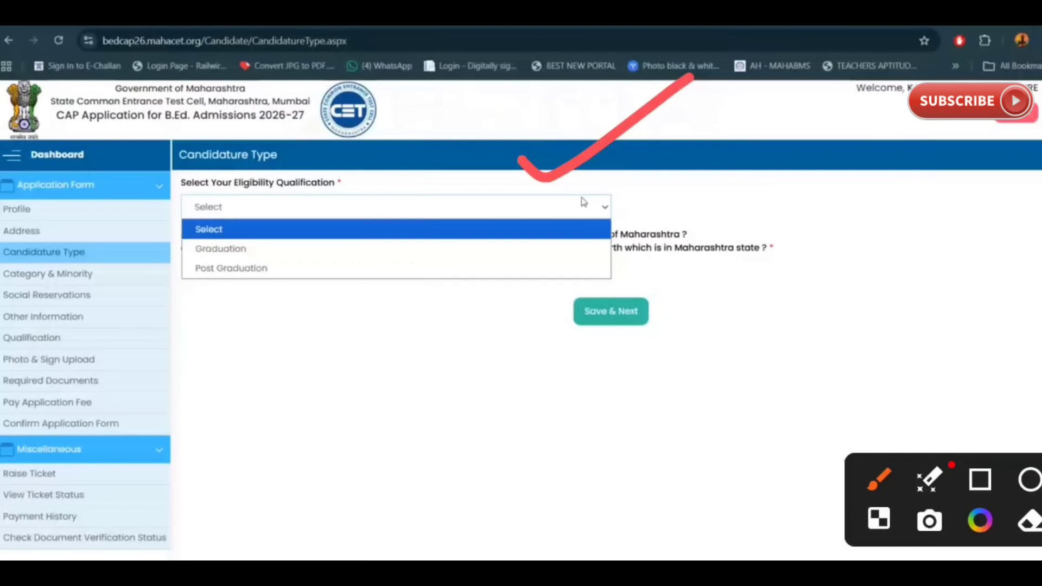
{"action": "left_click_drag", "start_coordinate": [397, 214], "coordinate": [573, 112]}
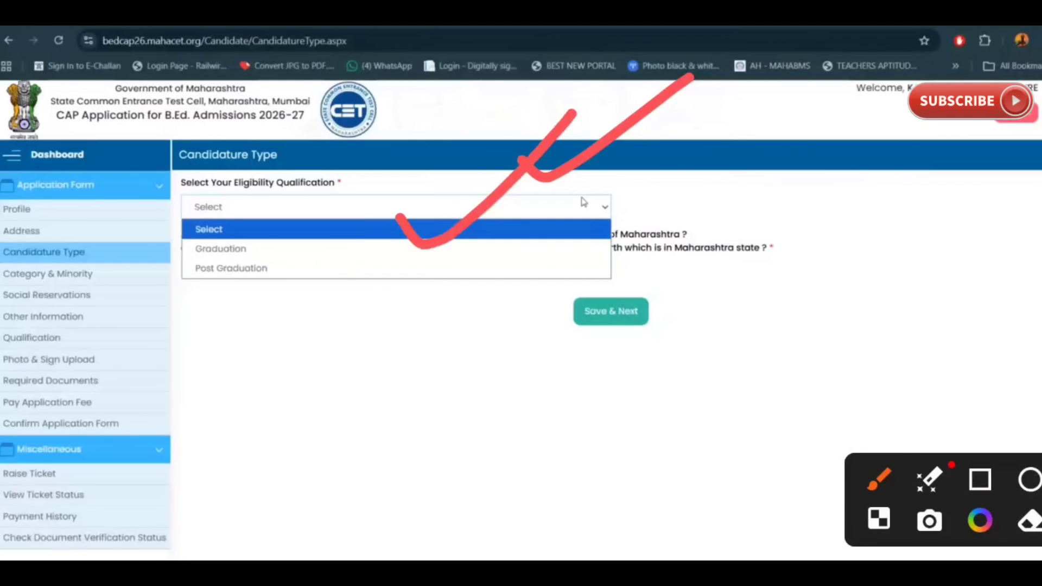
{"action": "left_click_drag", "start_coordinate": [365, 286], "coordinate": [477, 263]}
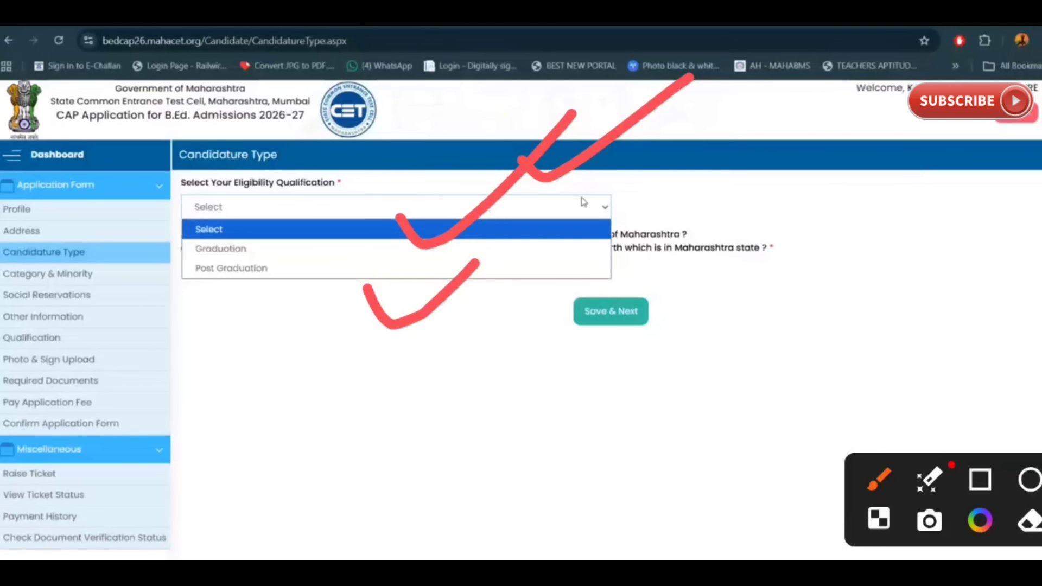
{"action": "left_click_drag", "start_coordinate": [192, 300], "coordinate": [305, 281]}
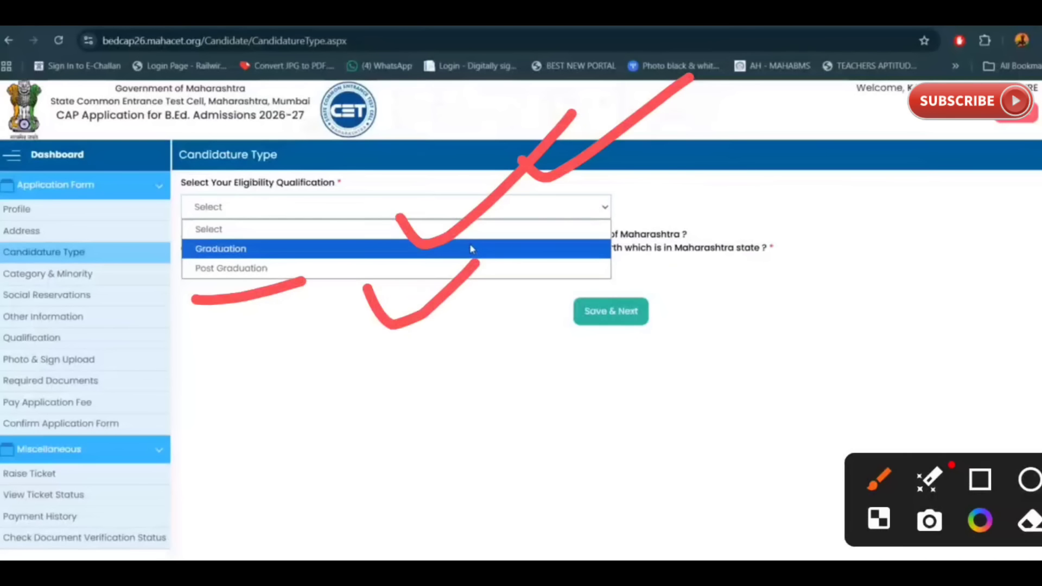
{"action": "mouse_move", "coordinate": [324, 223]}
{"action": "left_mouse_down"}
{"action": "mouse_move", "coordinate": [386, 233]}
{"action": "mouse_move", "coordinate": [488, 168]}
{"action": "left_mouse_up"}
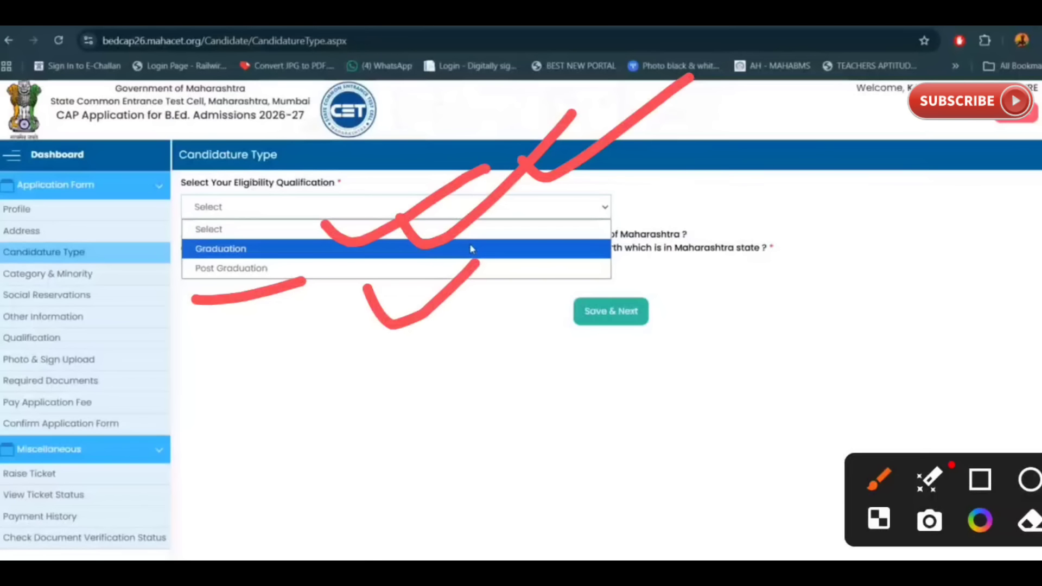
{"action": "left_click", "coordinate": [471, 249]}
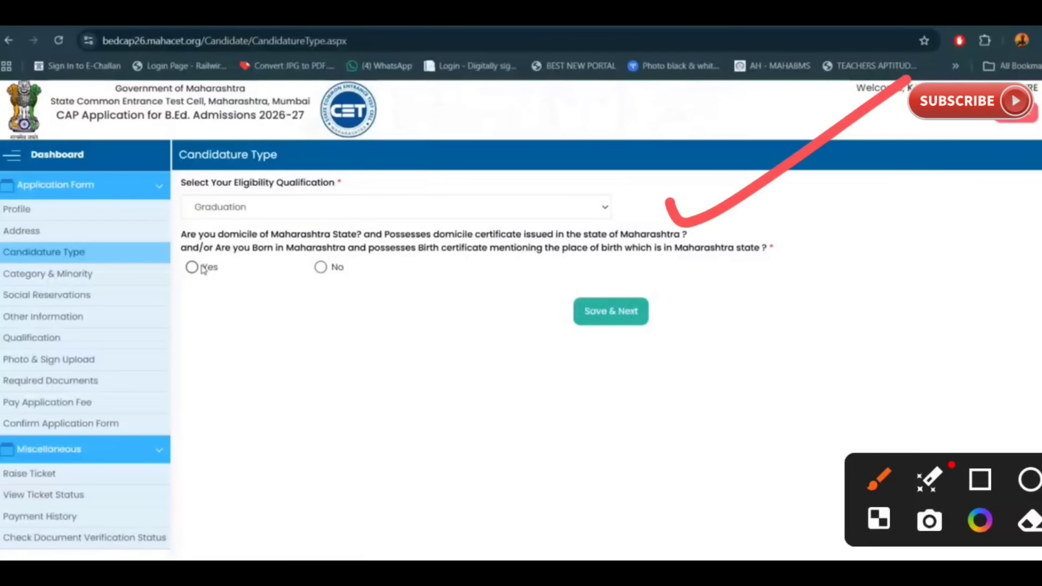
{"action": "left_click", "coordinate": [202, 268]}
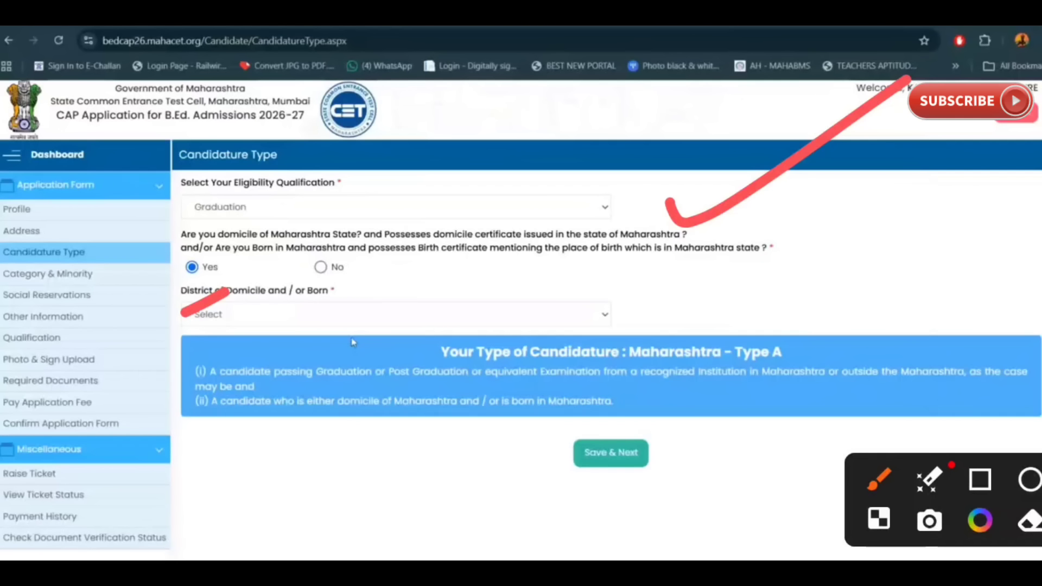
{"action": "left_click", "coordinate": [466, 323]}
{"action": "left_click", "coordinate": [324, 58]}
{"action": "left_click", "coordinate": [485, 311]}
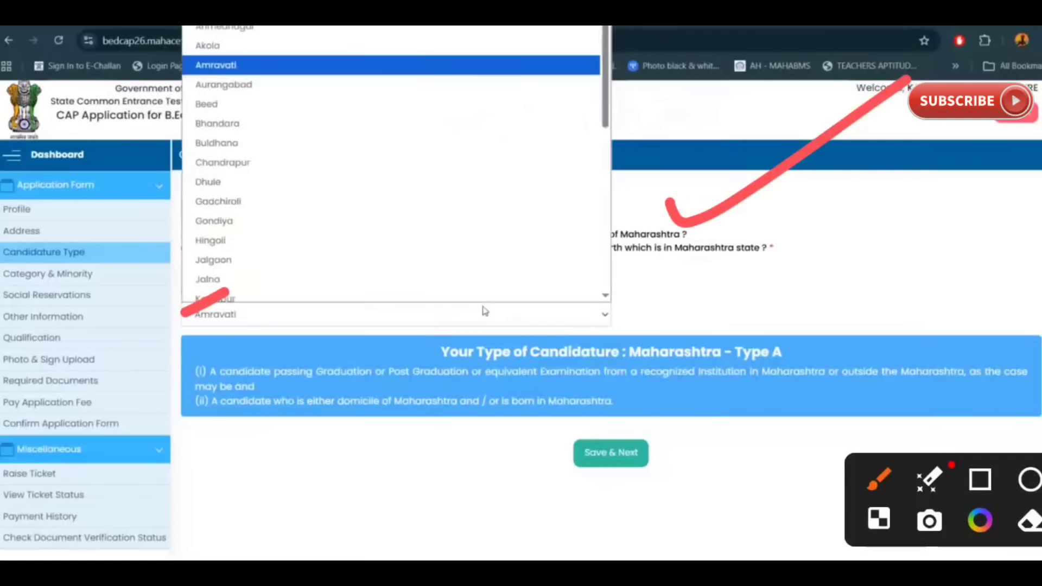
{"action": "key", "text": "s"}
{"action": "key", "text": "w"}
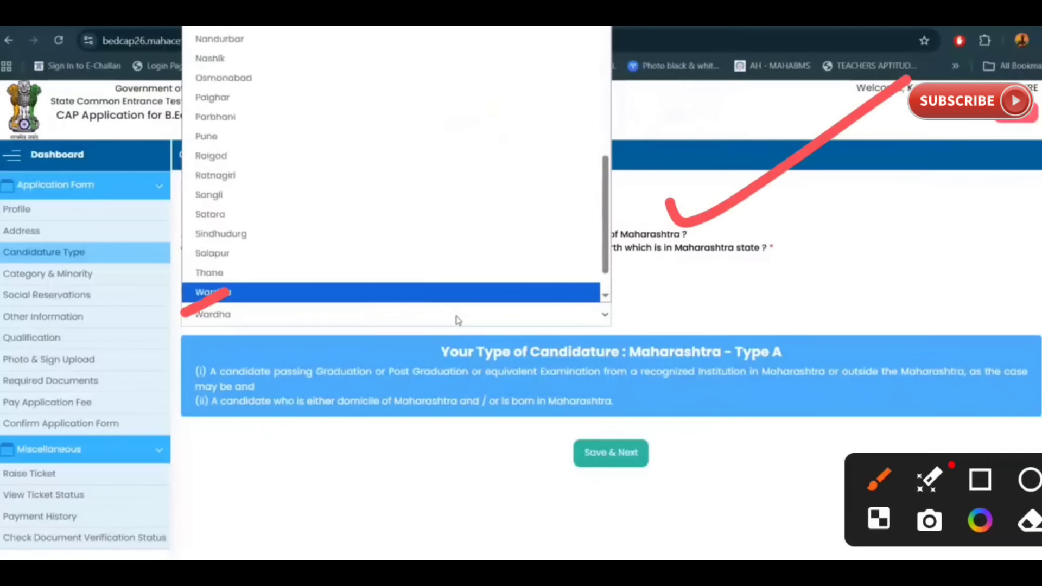
{"action": "key", "text": "w"}
{"action": "key", "text": "Return"}
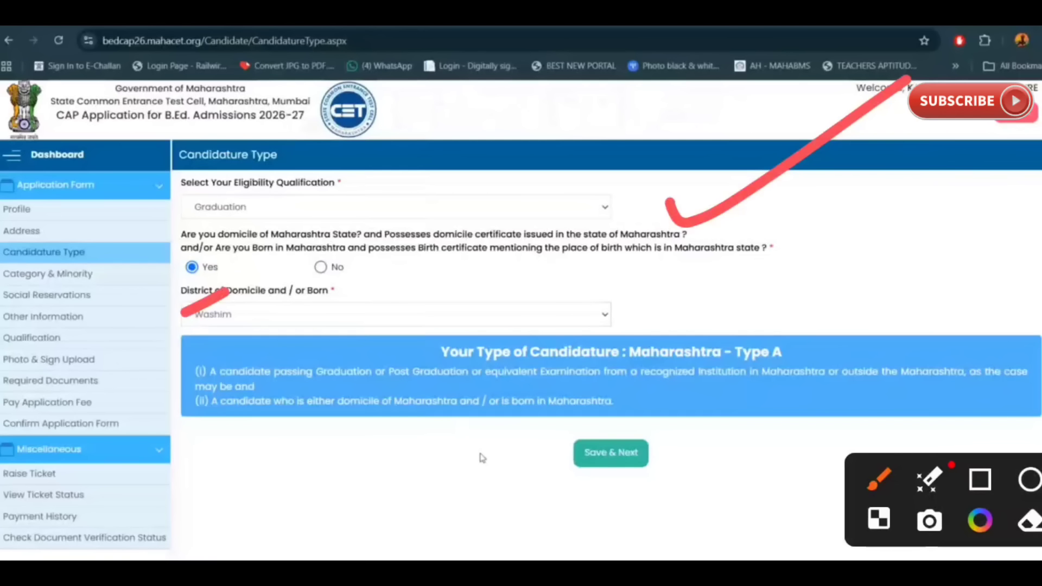
{"action": "left_click_drag", "start_coordinate": [390, 175], "coordinate": [576, 95]}
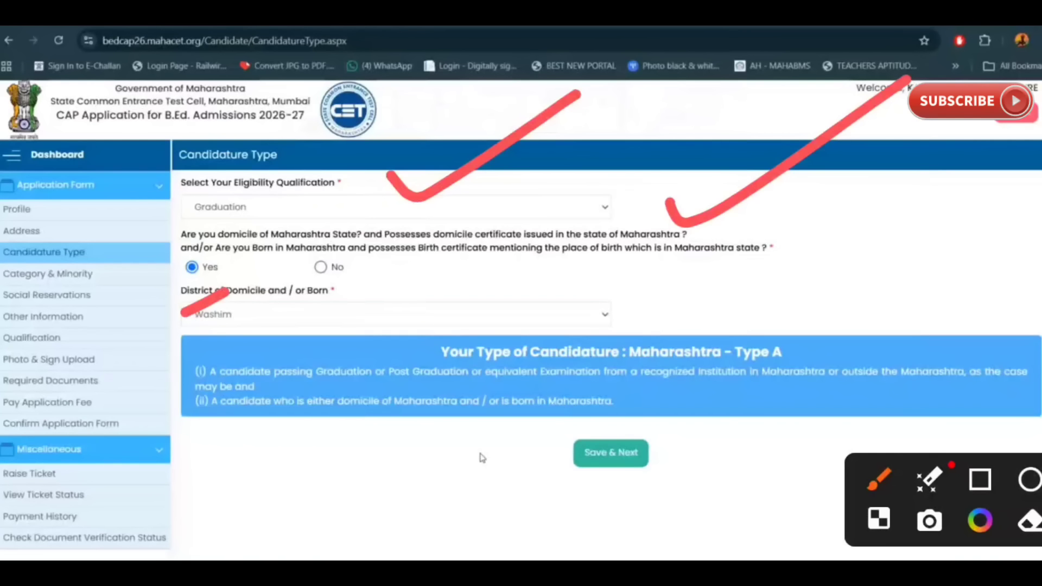
{"action": "mouse_move", "coordinate": [234, 245]}
{"action": "left_mouse_down"}
{"action": "mouse_move", "coordinate": [271, 267]}
{"action": "mouse_move", "coordinate": [376, 179]}
{"action": "left_mouse_up"}
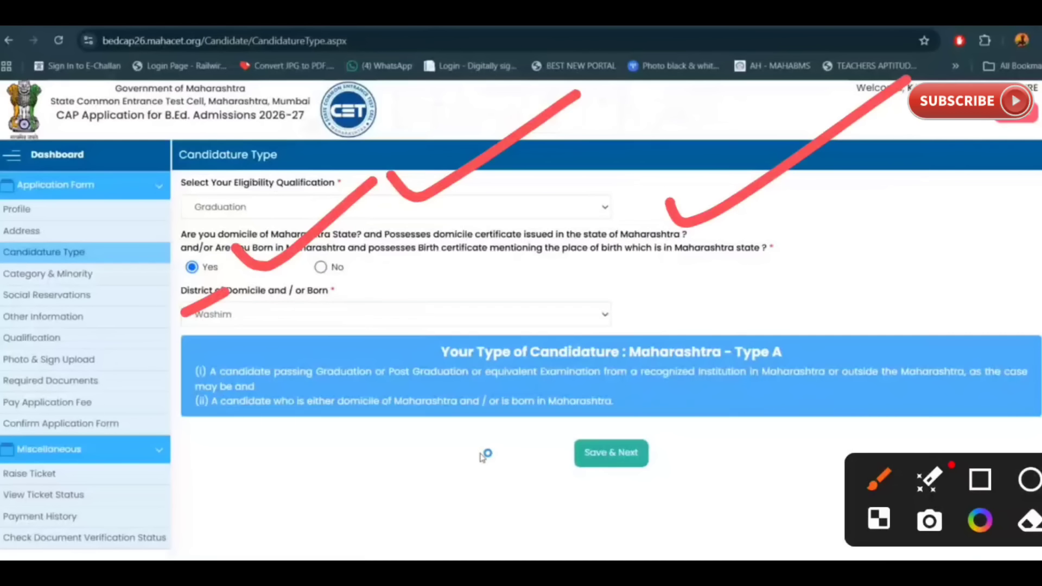
{"action": "left_click_drag", "start_coordinate": [407, 261], "coordinate": [760, 142]}
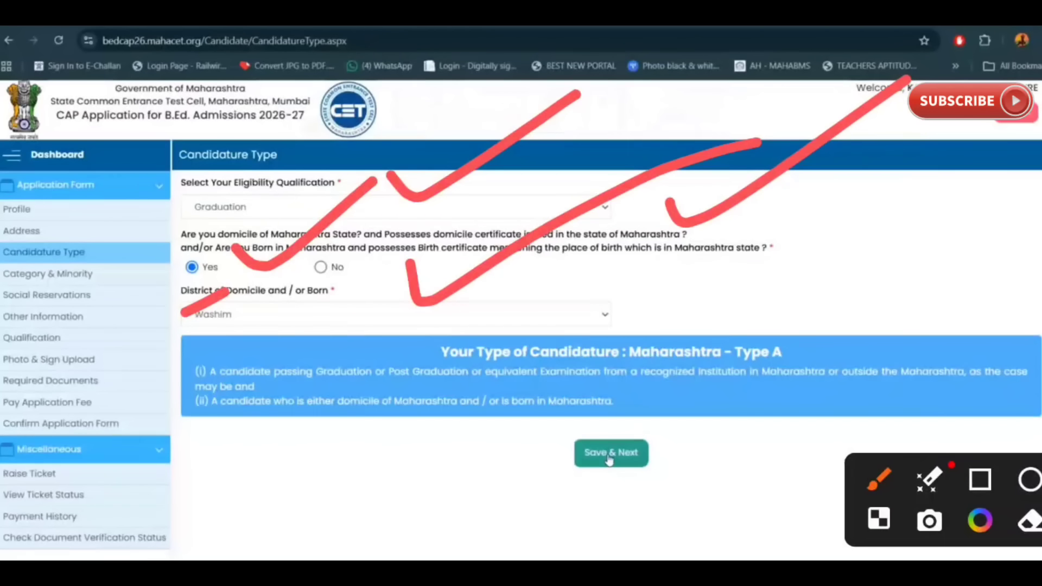
{"action": "mouse_move", "coordinate": [597, 401]}
{"action": "left_mouse_down"}
{"action": "mouse_move", "coordinate": [678, 497]}
{"action": "mouse_move", "coordinate": [597, 372]}
{"action": "left_mouse_up"}
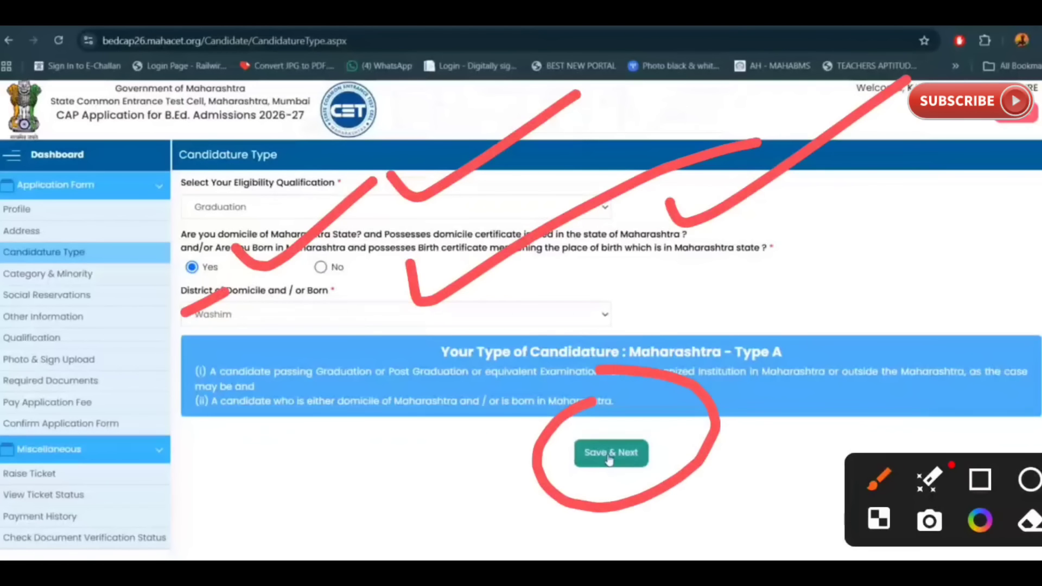
Step: Save the candidature type and answer No to 'Are You Orphan?'
{"action": "left_click", "coordinate": [609, 460]}
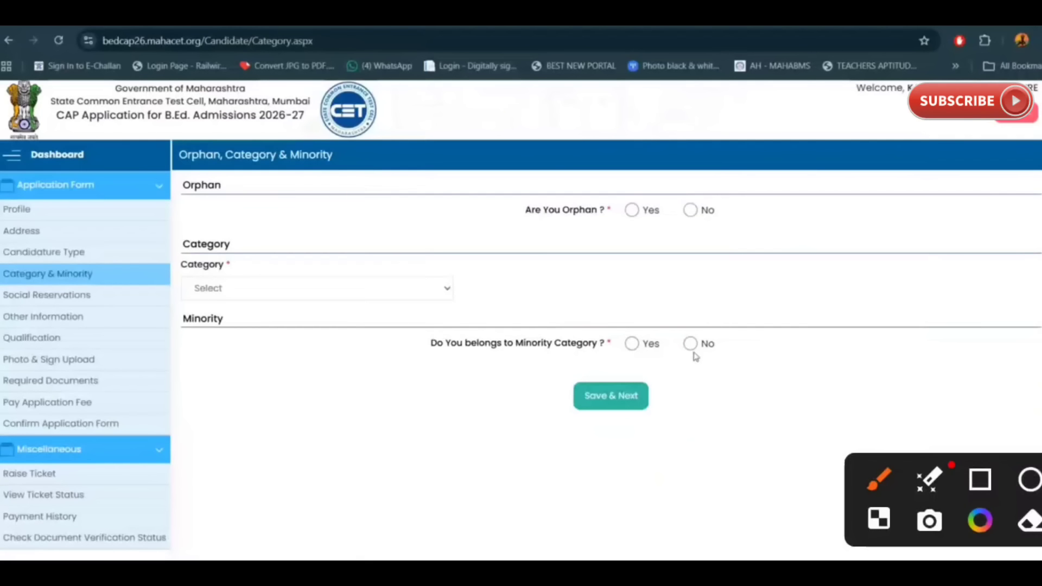
{"action": "left_click_drag", "start_coordinate": [319, 181], "coordinate": [409, 155]}
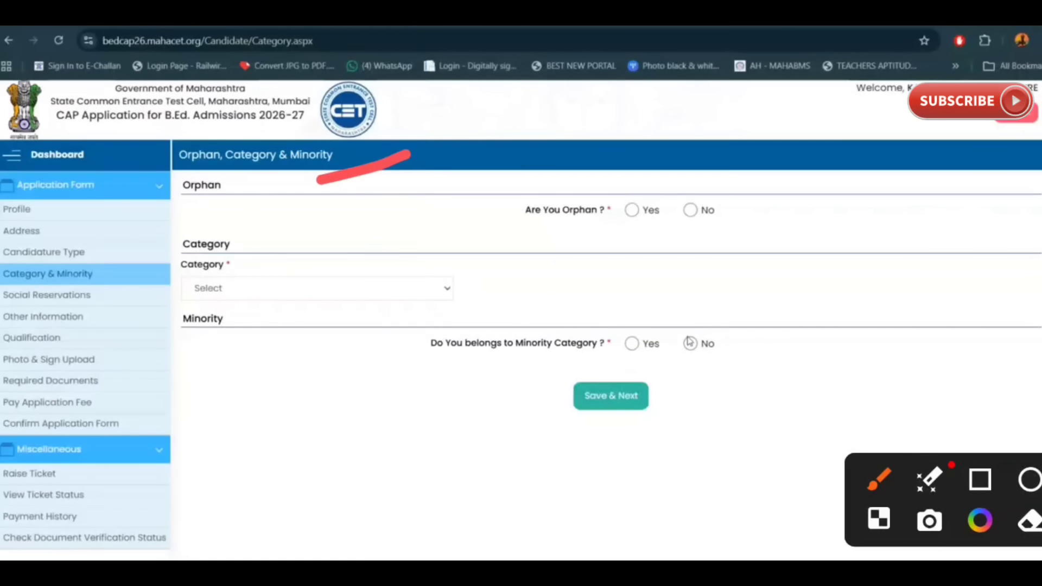
{"action": "left_click", "coordinate": [633, 212]}
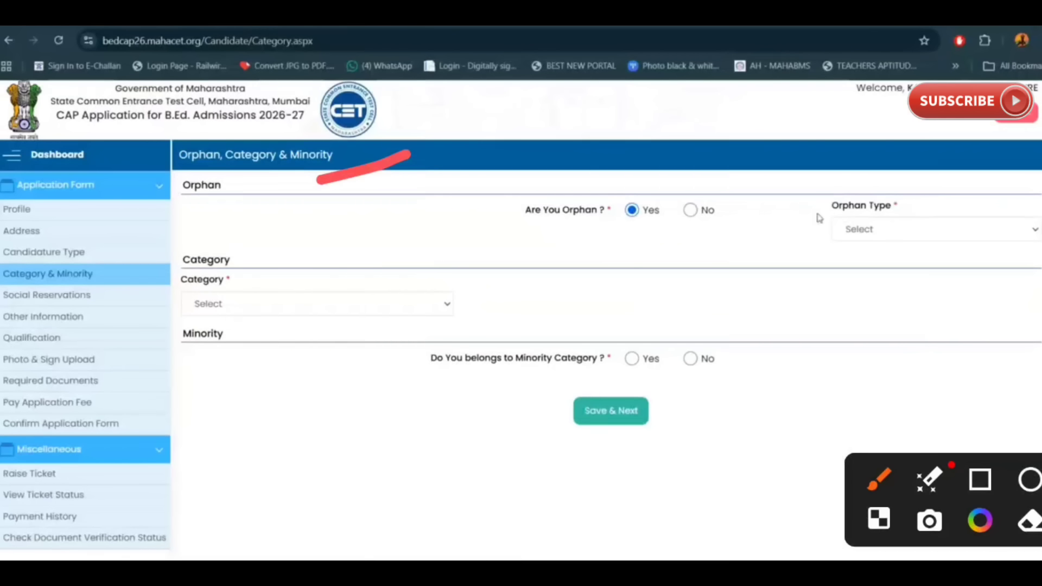
{"action": "left_click_drag", "start_coordinate": [546, 246], "coordinate": [781, 224]}
{"action": "left_click", "coordinate": [691, 210]}
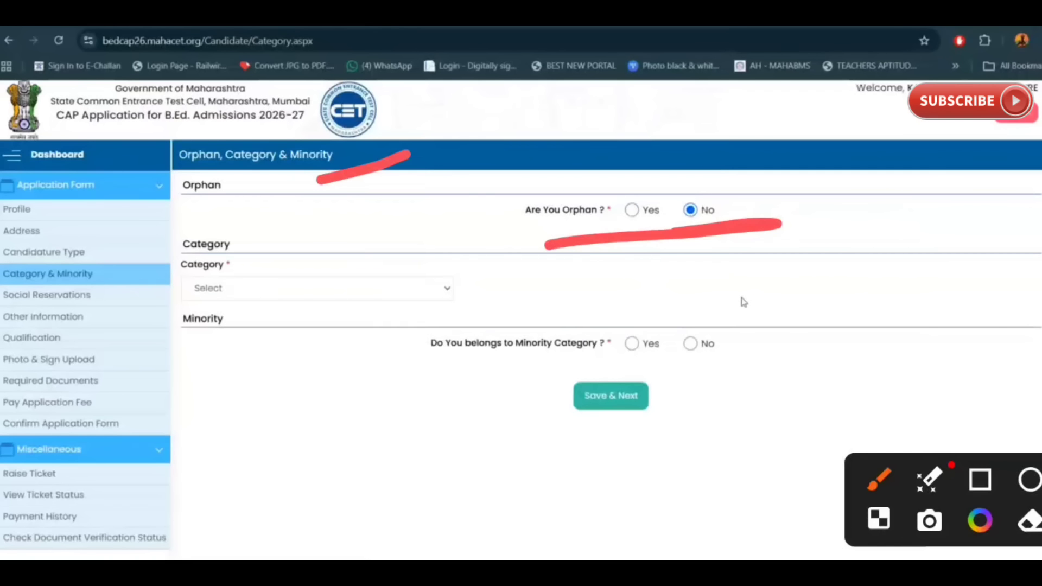
Step: Open the Category dropdown and point out its OBC and SBC options
{"action": "left_click_drag", "start_coordinate": [280, 241], "coordinate": [570, 149]}
{"action": "left_click", "coordinate": [414, 291]}
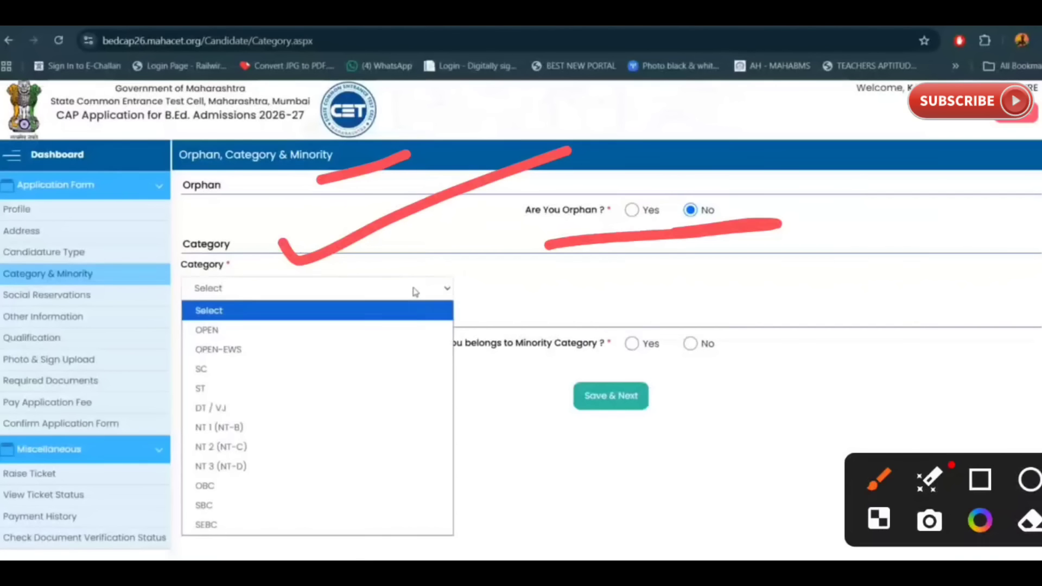
{"action": "left_click_drag", "start_coordinate": [344, 326], "coordinate": [351, 502]}
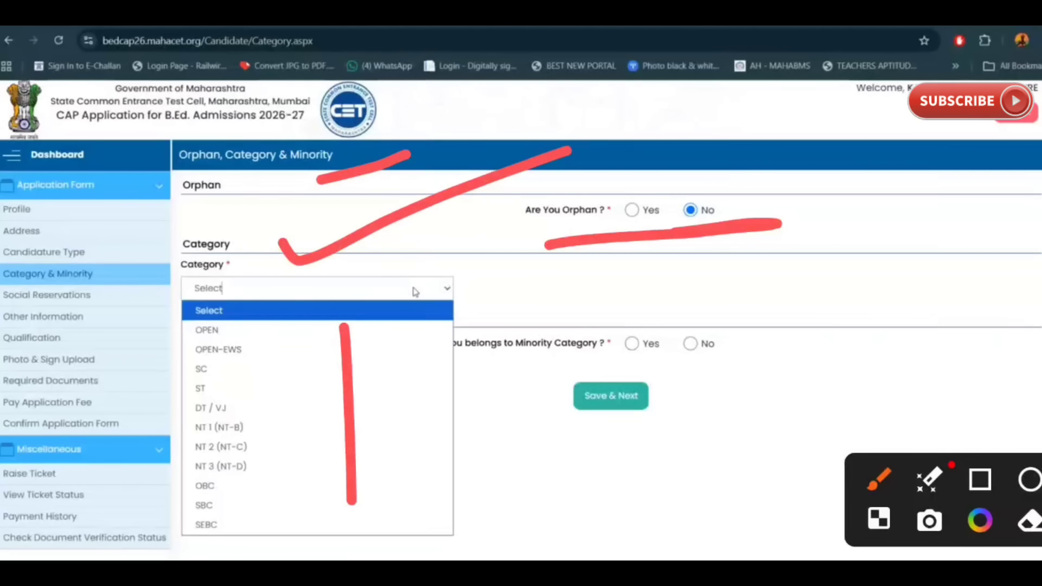
{"action": "left_click_drag", "start_coordinate": [259, 503], "coordinate": [347, 479]}
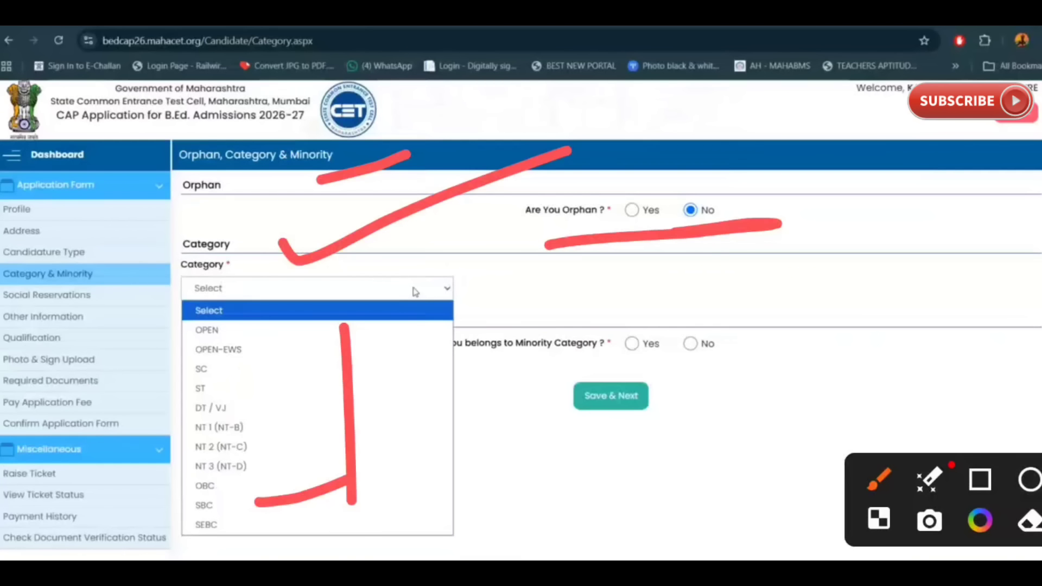
Step: Set the category to OBC and the caste to Kunabi
{"action": "left_click", "coordinate": [289, 487]}
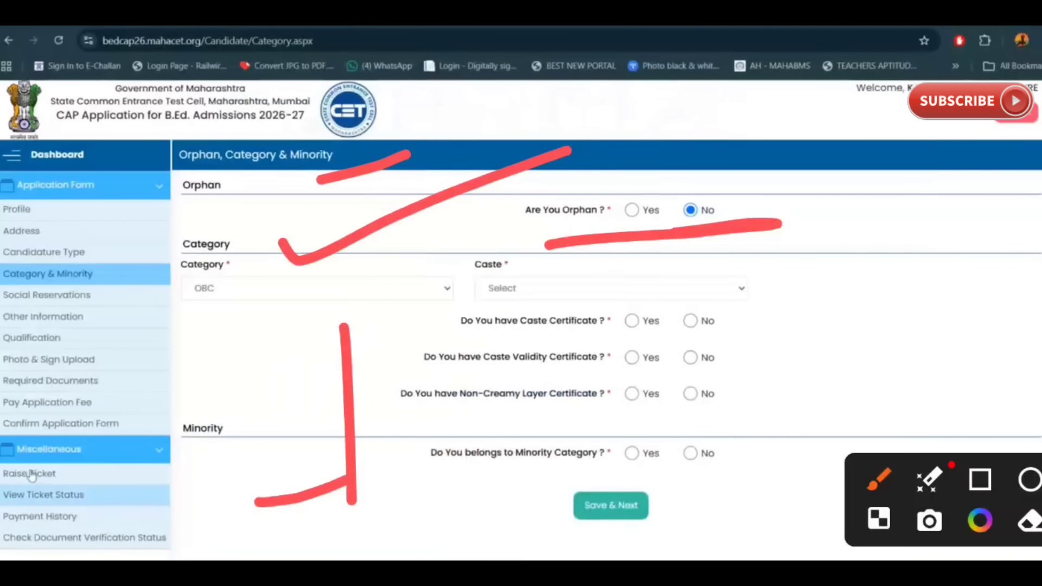
{"action": "left_click", "coordinate": [717, 286]}
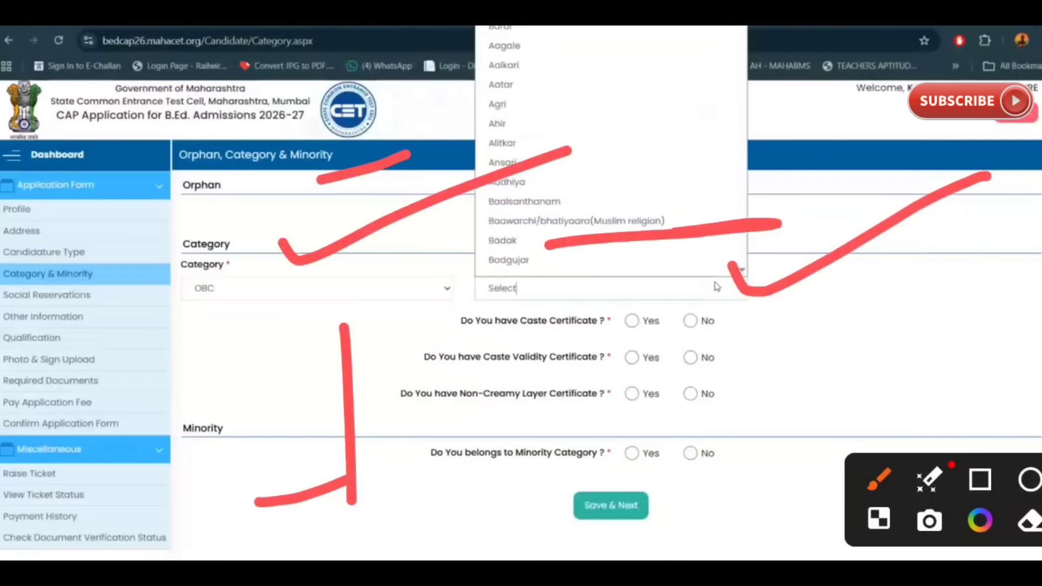
{"action": "type", "text": "kunbi"}
{"action": "key", "text": "Return"}
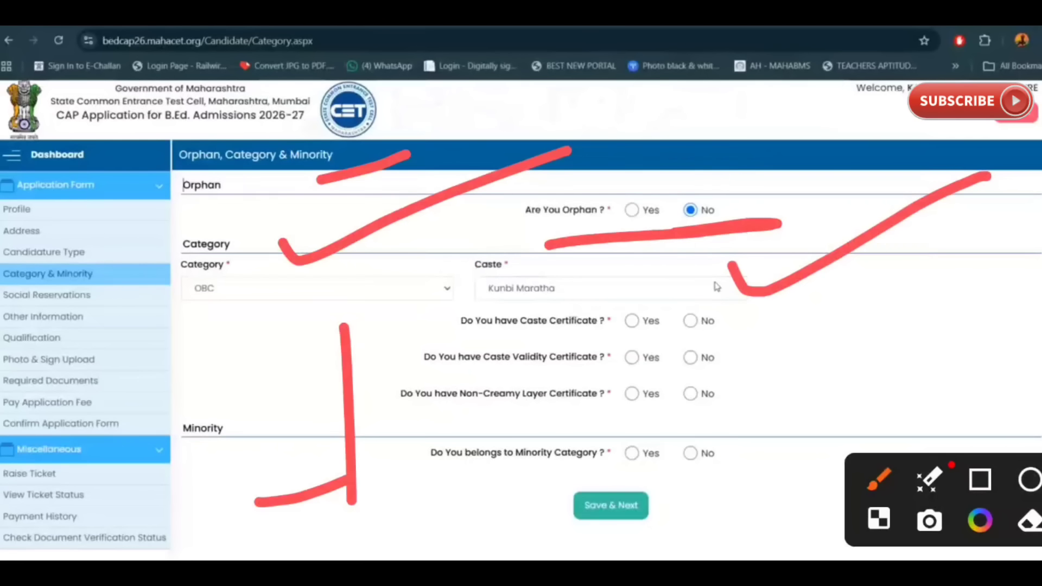
{"action": "key", "text": "Down"}
{"action": "left_click", "coordinate": [717, 286]}
{"action": "left_click", "coordinate": [619, 247]}
{"action": "left_click_drag", "start_coordinate": [425, 276], "coordinate": [535, 255]}
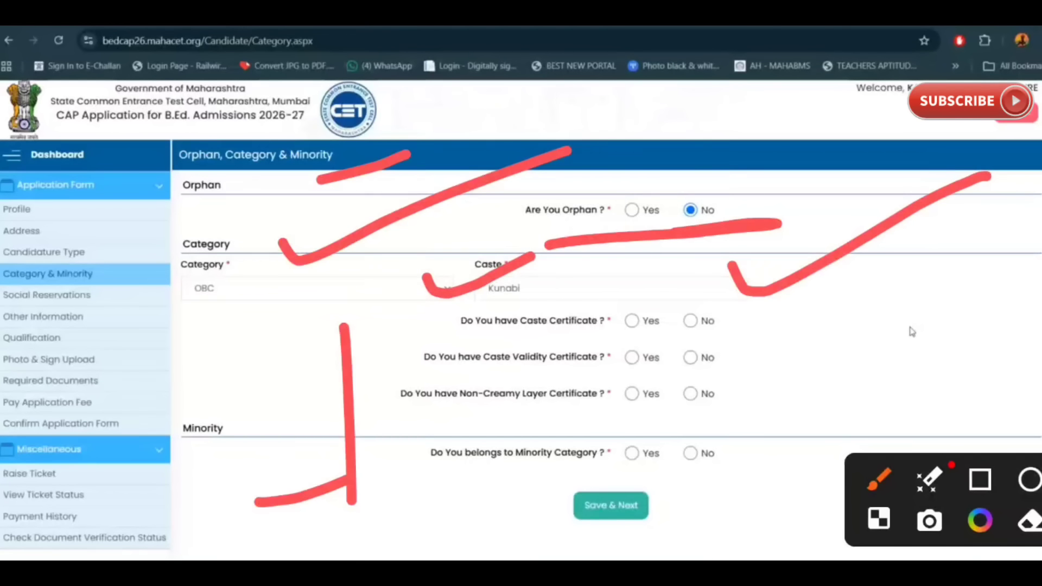
Step: Answer Yes to having a caste certificate and tick the certificate issuing district field
{"action": "left_click_drag", "start_coordinate": [369, 320], "coordinate": [464, 318]}
{"action": "mouse_move", "coordinate": [408, 311]}
{"action": "left_mouse_down"}
{"action": "mouse_move", "coordinate": [464, 318]}
{"action": "mouse_move", "coordinate": [382, 371]}
{"action": "left_mouse_up"}
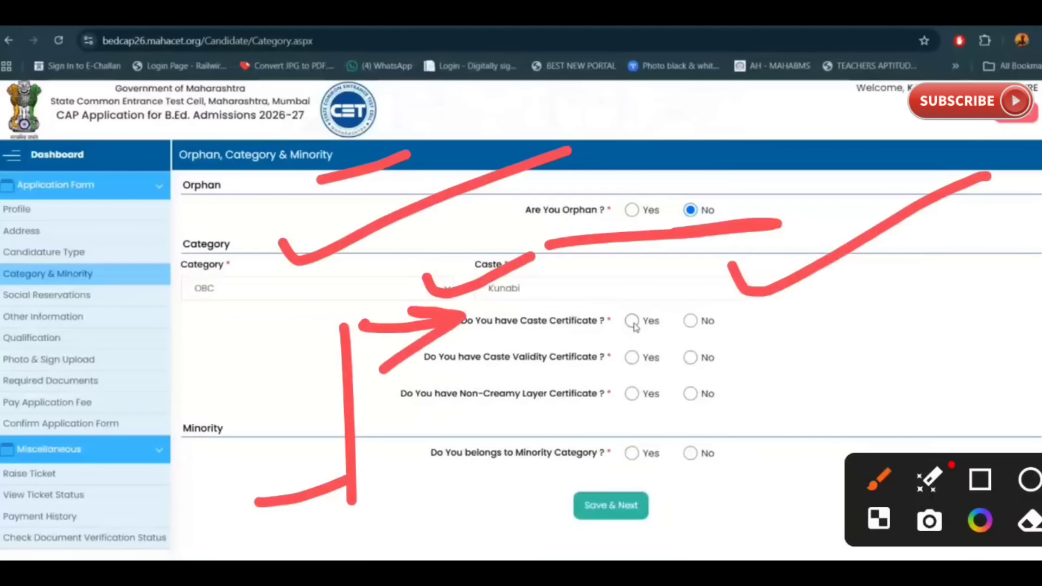
{"action": "left_click", "coordinate": [632, 321]}
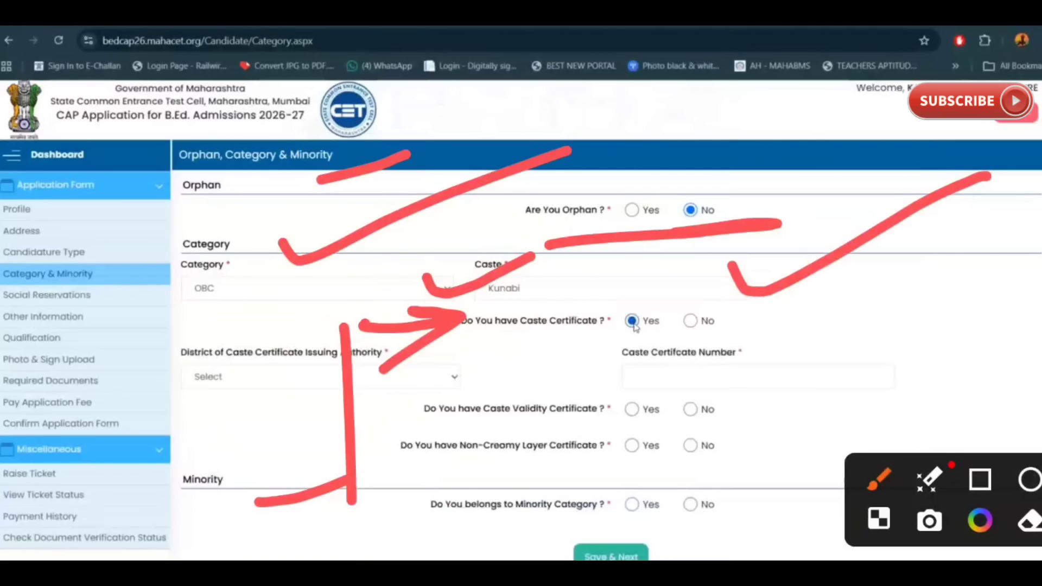
{"action": "key", "text": "Escape"}
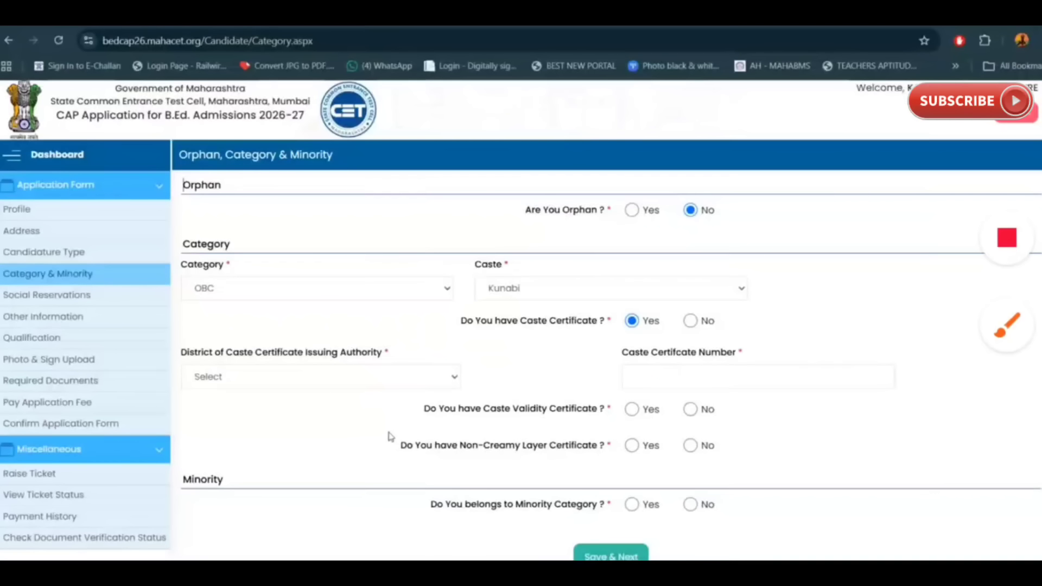
{"action": "left_click", "coordinate": [1008, 325]}
{"action": "left_click_drag", "start_coordinate": [261, 408], "coordinate": [384, 374]}
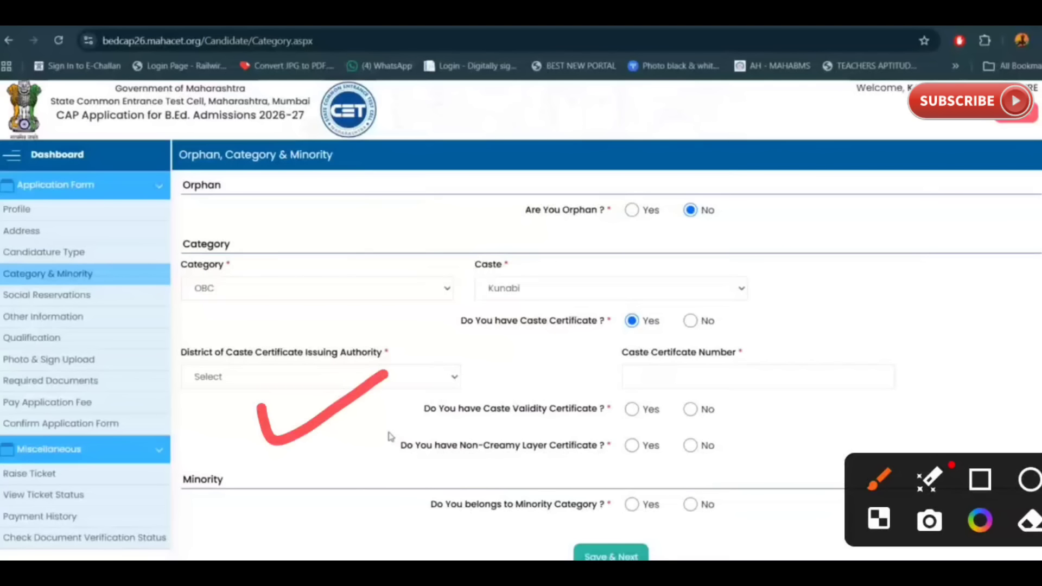
Step: Set the issuing district to Washim and answer Yes to the validity and Non-Creamy Layer certificates
{"action": "left_click", "coordinate": [346, 378]}
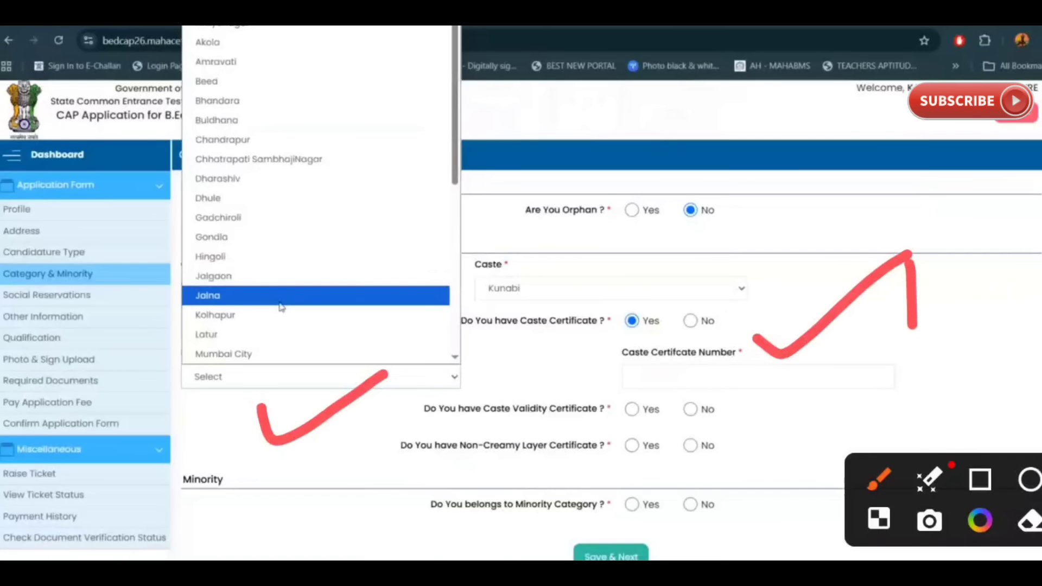
{"action": "key", "text": "w"}
{"action": "key", "text": "w"}
{"action": "key", "text": "Return"}
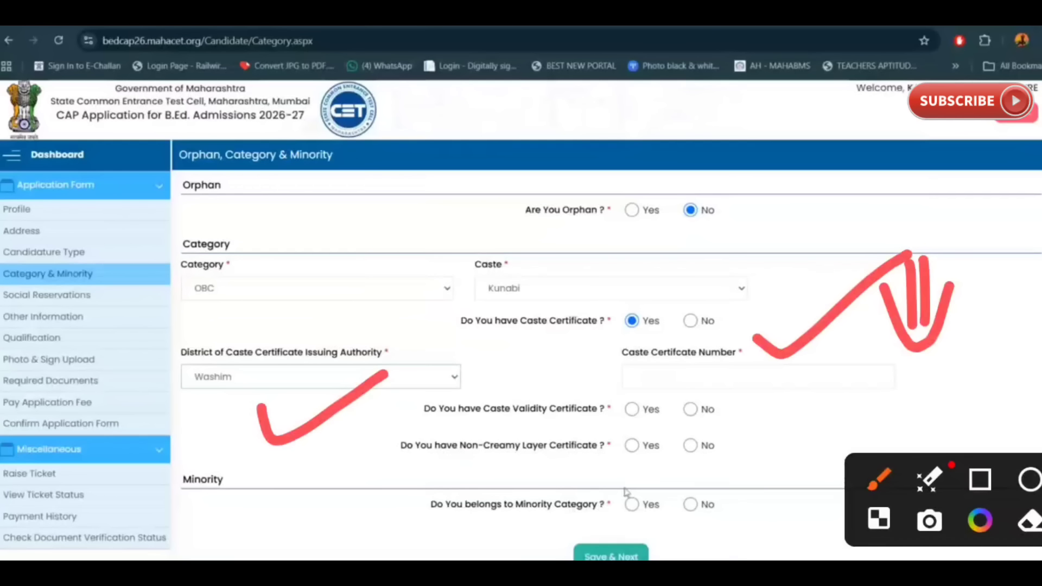
{"action": "left_click", "coordinate": [637, 412]}
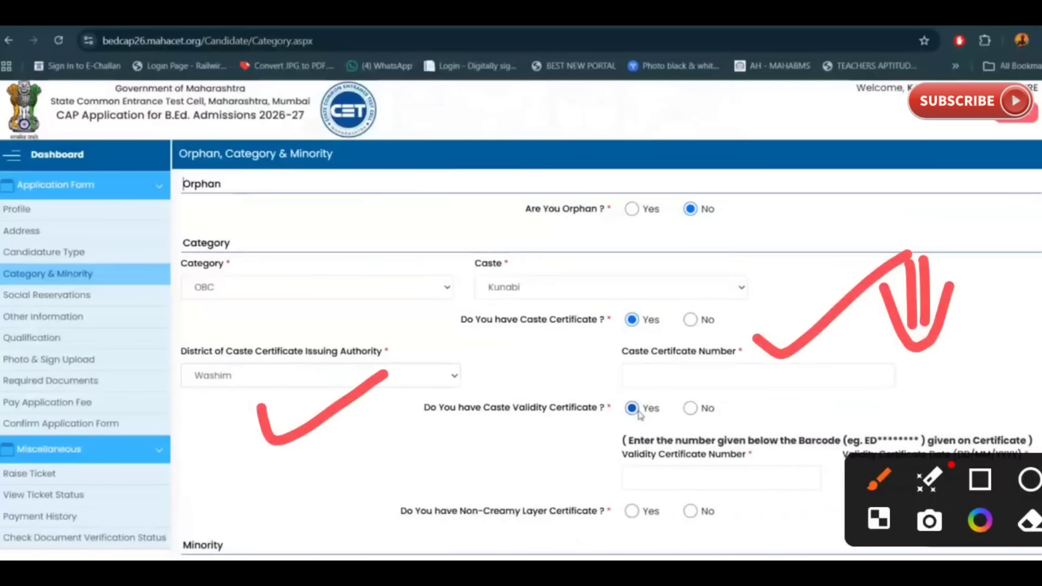
{"action": "scroll", "coordinate": [640, 414], "scroll_direction": "down", "scroll_amount": 1}
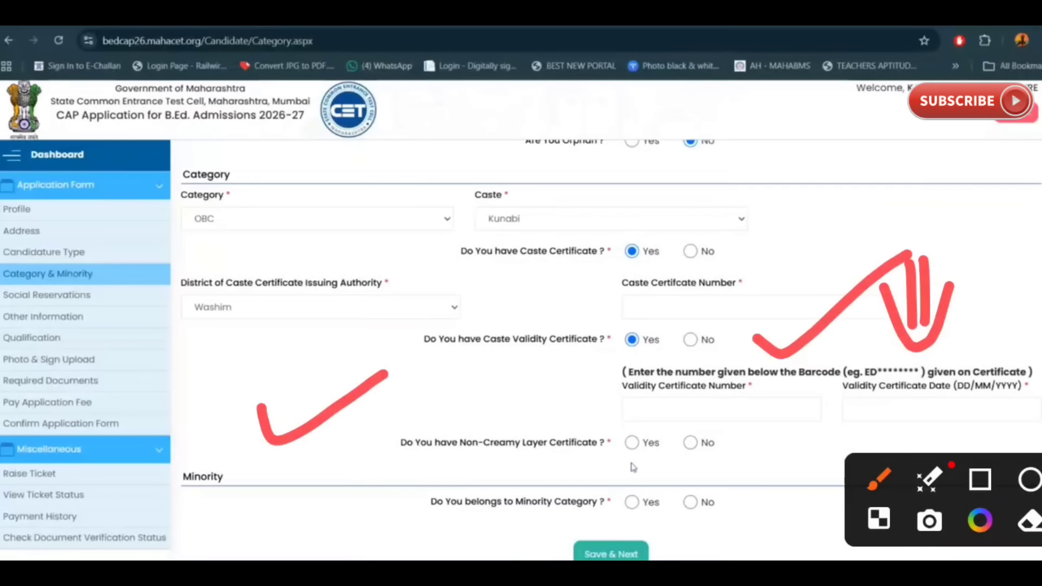
{"action": "left_click", "coordinate": [632, 442]}
Step: Annotate the certificate number, validity certificate fields and minority question, then clear the marks
{"action": "mouse_move", "coordinate": [446, 394]}
{"action": "left_mouse_down"}
{"action": "mouse_move", "coordinate": [565, 369]}
{"action": "mouse_move", "coordinate": [553, 407]}
{"action": "left_mouse_up"}
{"action": "left_click_drag", "start_coordinate": [442, 481], "coordinate": [583, 498]}
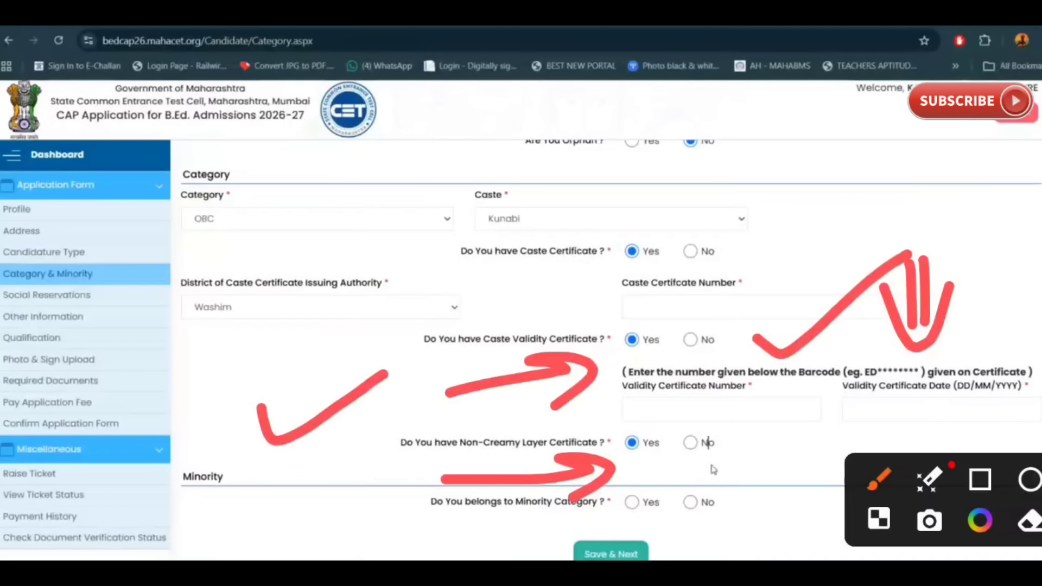
{"action": "left_click_drag", "start_coordinate": [564, 290], "coordinate": [877, 190]}
{"action": "mouse_move", "coordinate": [672, 363]}
{"action": "left_mouse_down"}
{"action": "mouse_move", "coordinate": [741, 351]}
{"action": "mouse_move", "coordinate": [777, 327]}
{"action": "left_mouse_up"}
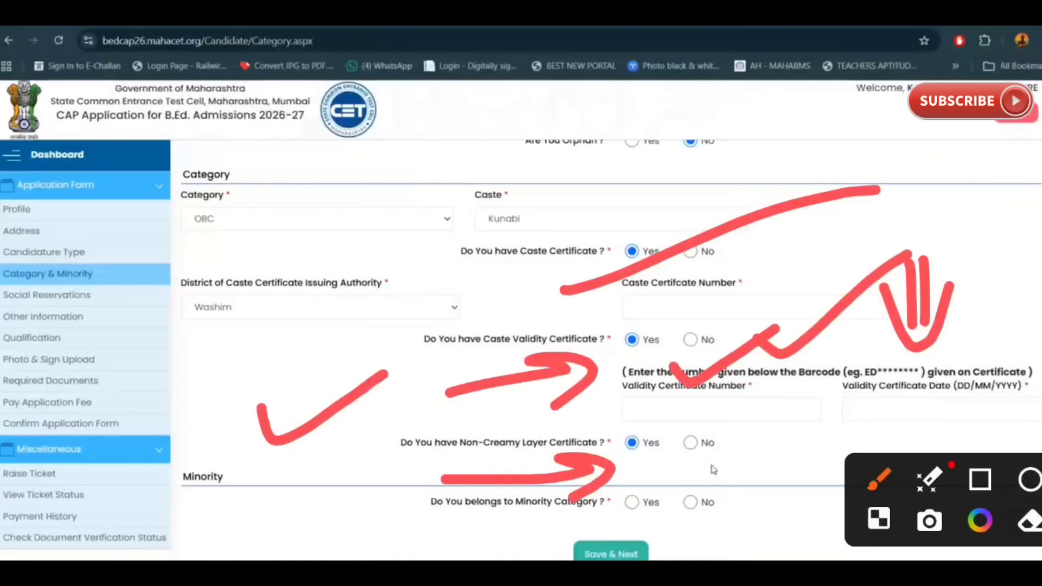
{"action": "mouse_move", "coordinate": [904, 350]}
{"action": "left_mouse_down"}
{"action": "mouse_move", "coordinate": [1008, 343]}
{"action": "mouse_move", "coordinate": [1039, 304]}
{"action": "left_mouse_up"}
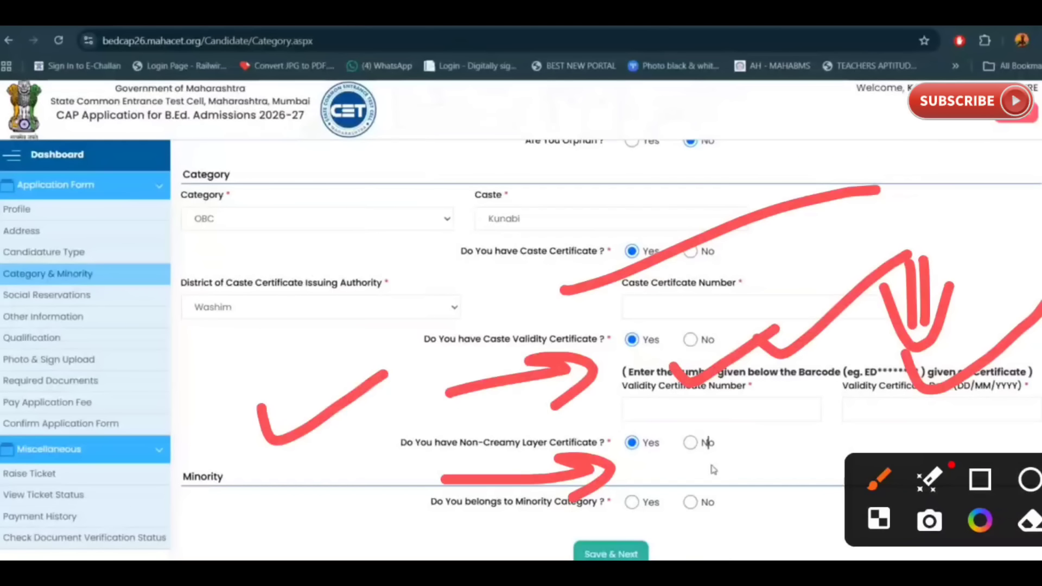
{"action": "left_click_drag", "start_coordinate": [450, 525], "coordinate": [595, 516]}
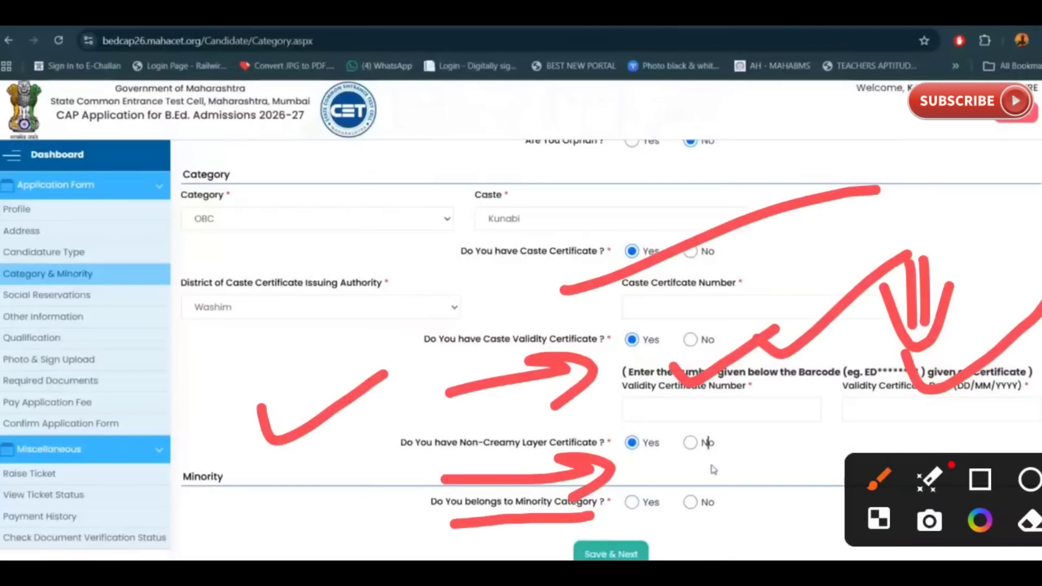
{"action": "key", "text": "Escape"}
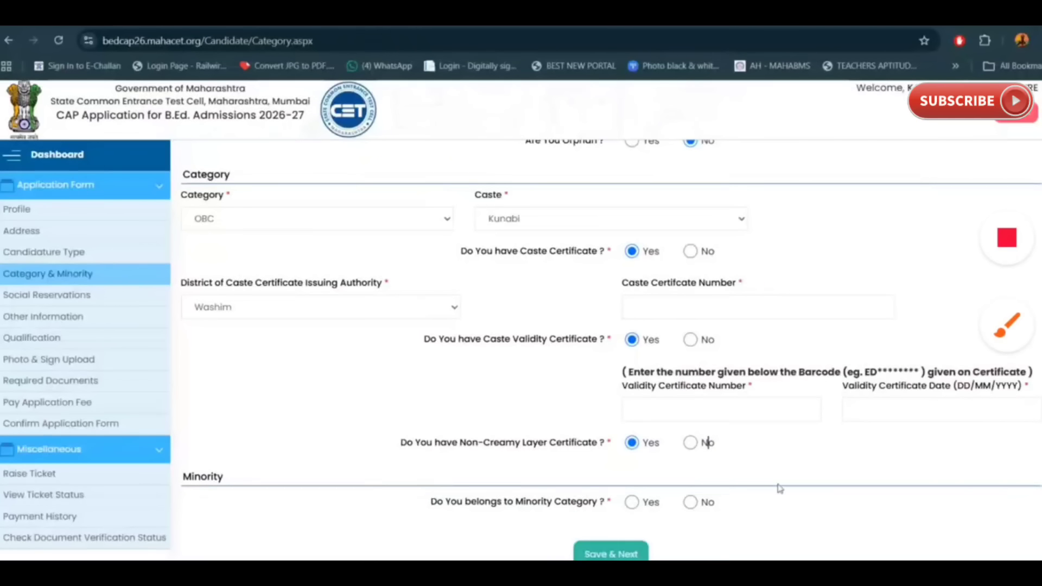
Step: Answer No to the minority category question and annotate the caste certificate number field
{"action": "left_click", "coordinate": [691, 502]}
{"action": "left_click_drag", "start_coordinate": [316, 437], "coordinate": [396, 449]}
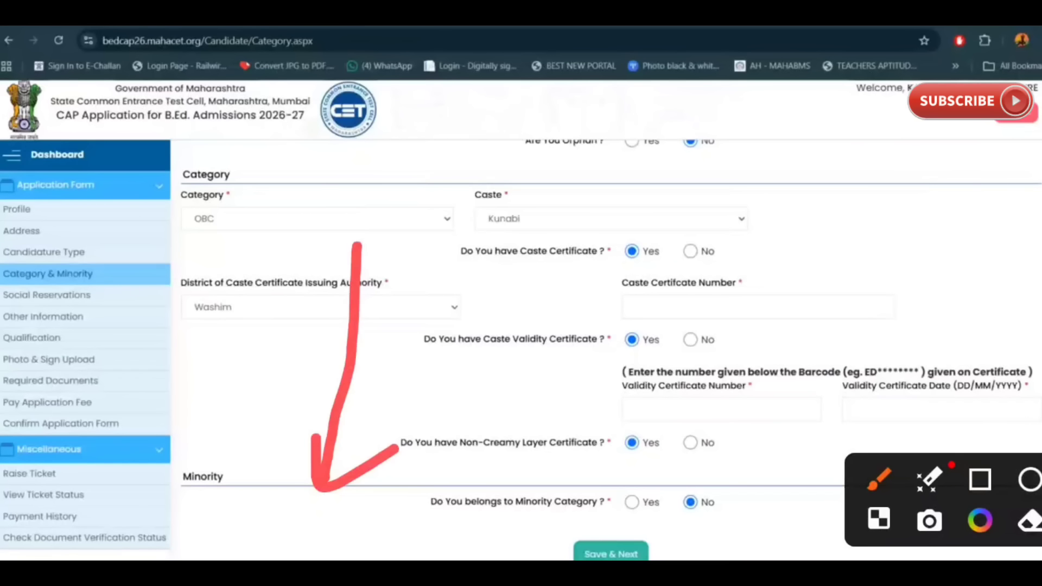
{"action": "left_click_drag", "start_coordinate": [239, 379], "coordinate": [357, 311]}
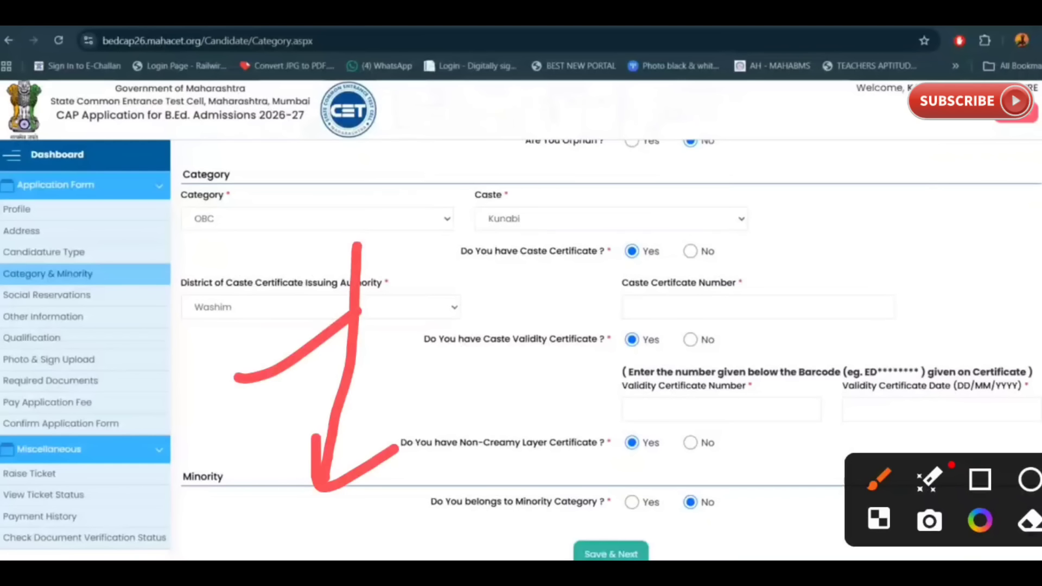
{"action": "mouse_move", "coordinate": [753, 264]}
{"action": "left_mouse_down"}
{"action": "mouse_move", "coordinate": [758, 271]}
{"action": "mouse_move", "coordinate": [928, 175]}
{"action": "left_mouse_up"}
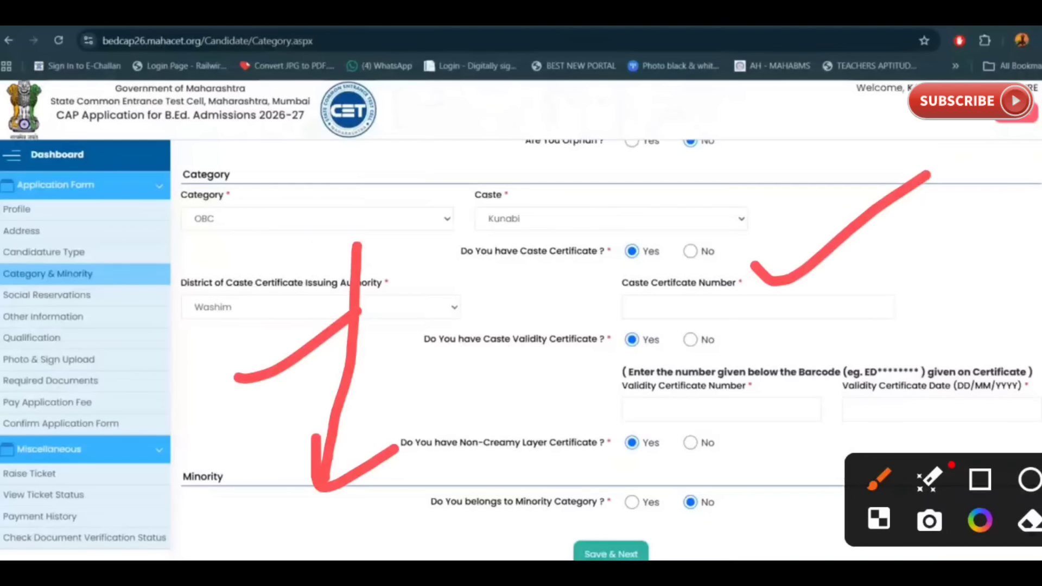
{"action": "left_click_drag", "start_coordinate": [916, 231], "coordinate": [921, 272]}
{"action": "left_click_drag", "start_coordinate": [948, 242], "coordinate": [948, 265]}
{"action": "mouse_move", "coordinate": [894, 259]}
{"action": "left_mouse_down"}
{"action": "mouse_move", "coordinate": [944, 304]}
{"action": "mouse_move", "coordinate": [982, 252]}
{"action": "left_mouse_up"}
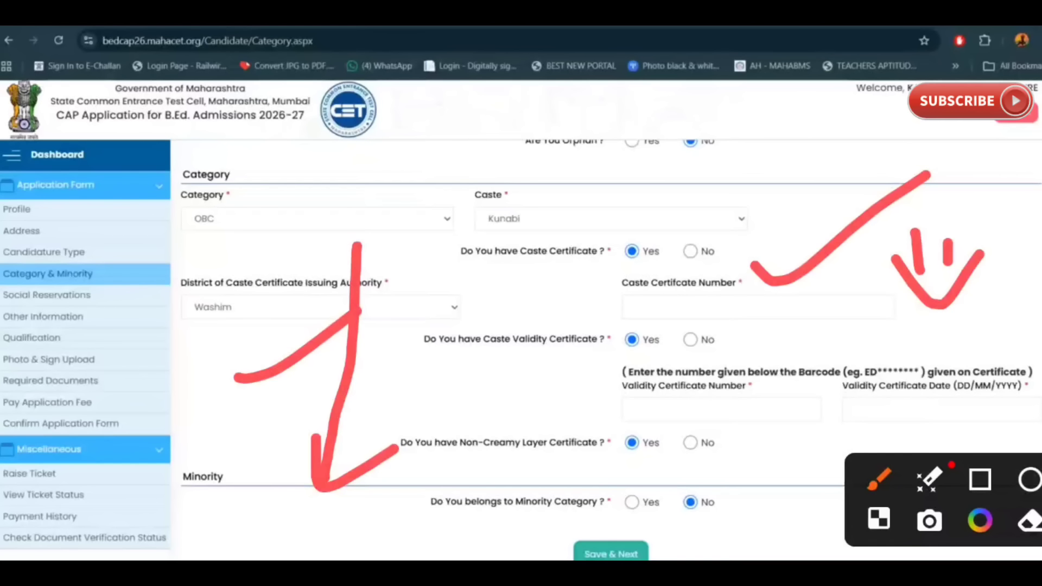
{"action": "left_click_drag", "start_coordinate": [694, 523], "coordinate": [748, 510]}
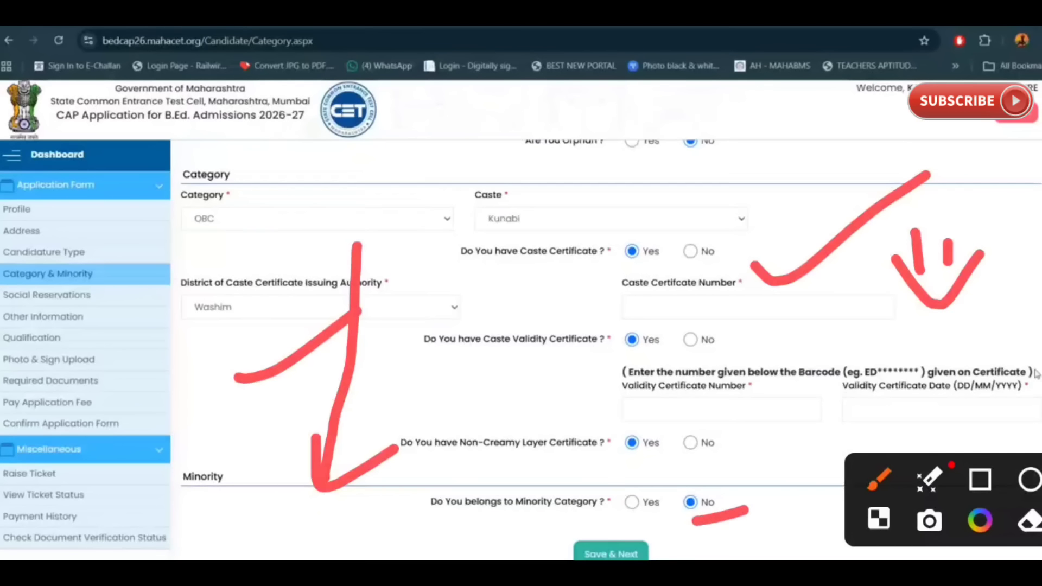
Step: Enter 01 as the caste certificate number
{"action": "left_click", "coordinate": [709, 313]}
{"action": "type", "text": "01"}
{"action": "left_click_drag", "start_coordinate": [697, 468], "coordinate": [639, 510]}
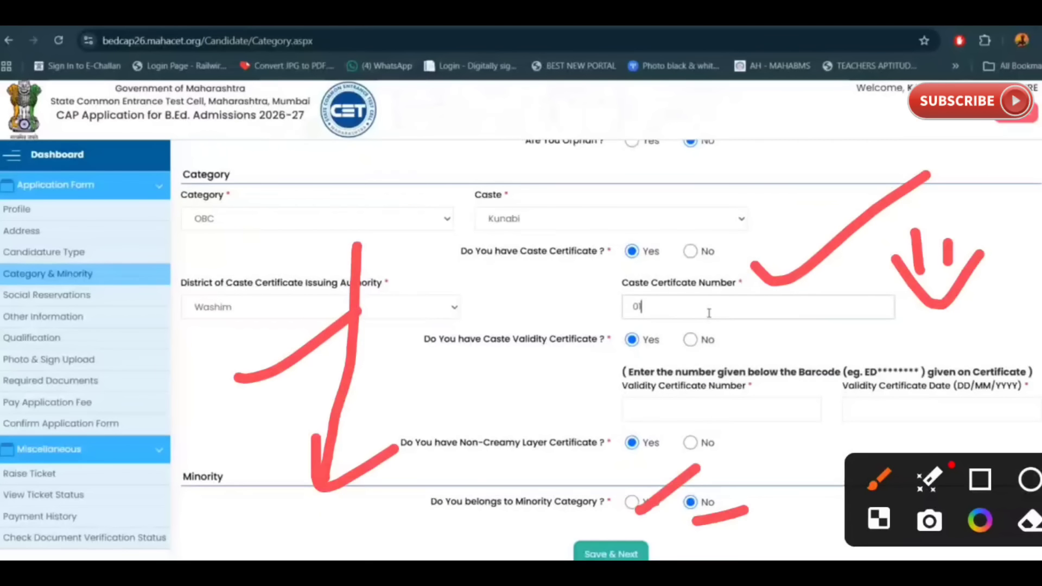
{"action": "left_click", "coordinate": [724, 409]}
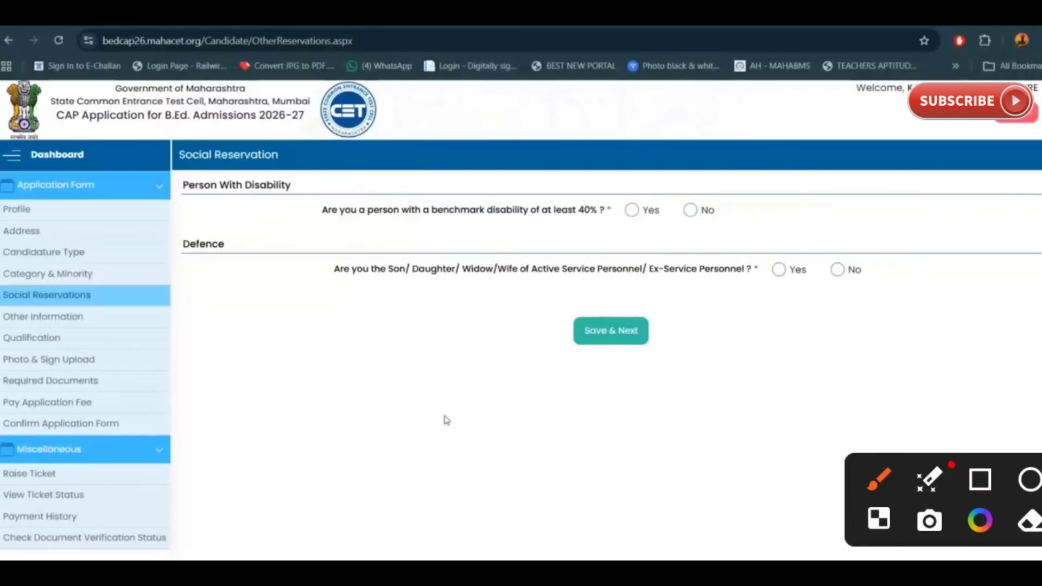
Step: Answer No to both the benchmark disability and defence personnel questions, annotating each section
{"action": "left_click_drag", "start_coordinate": [239, 194], "coordinate": [366, 94]}
{"action": "mouse_move", "coordinate": [377, 230]}
{"action": "left_mouse_down"}
{"action": "mouse_move", "coordinate": [733, 229]}
{"action": "mouse_move", "coordinate": [701, 175]}
{"action": "mouse_move", "coordinate": [685, 179]}
{"action": "mouse_move", "coordinate": [860, 68]}
{"action": "left_mouse_up"}
{"action": "left_click", "coordinate": [691, 212]}
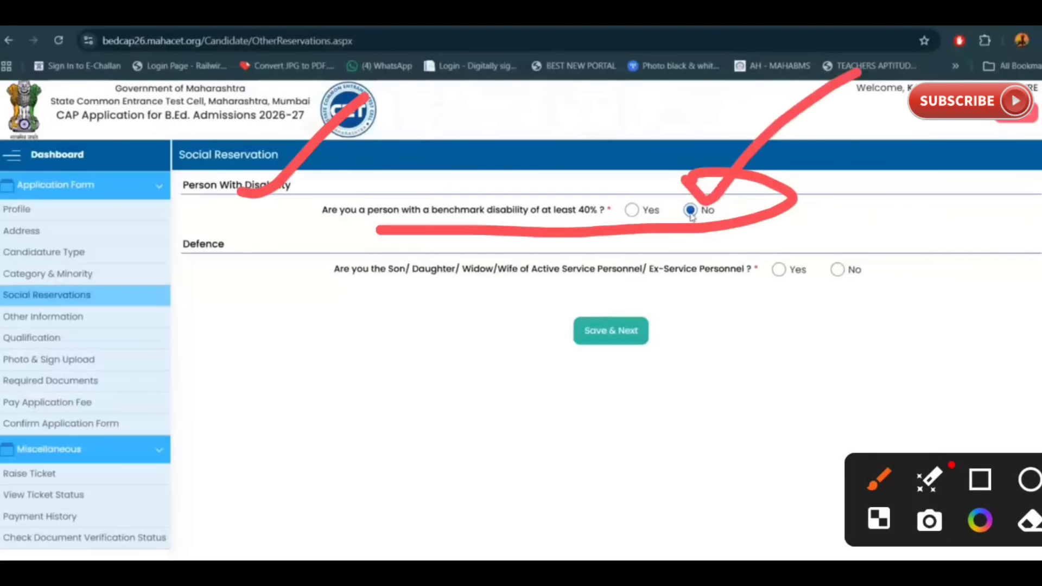
{"action": "left_click_drag", "start_coordinate": [206, 273], "coordinate": [265, 255]}
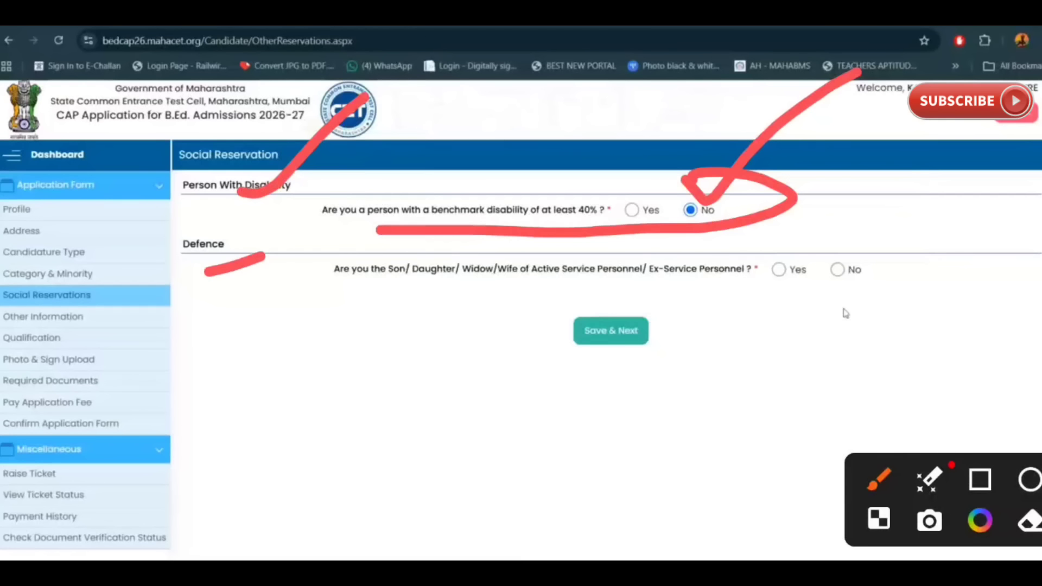
{"action": "left_click", "coordinate": [837, 269]}
{"action": "left_click_drag", "start_coordinate": [320, 311], "coordinate": [431, 306]}
{"action": "left_click_drag", "start_coordinate": [673, 296], "coordinate": [756, 288]}
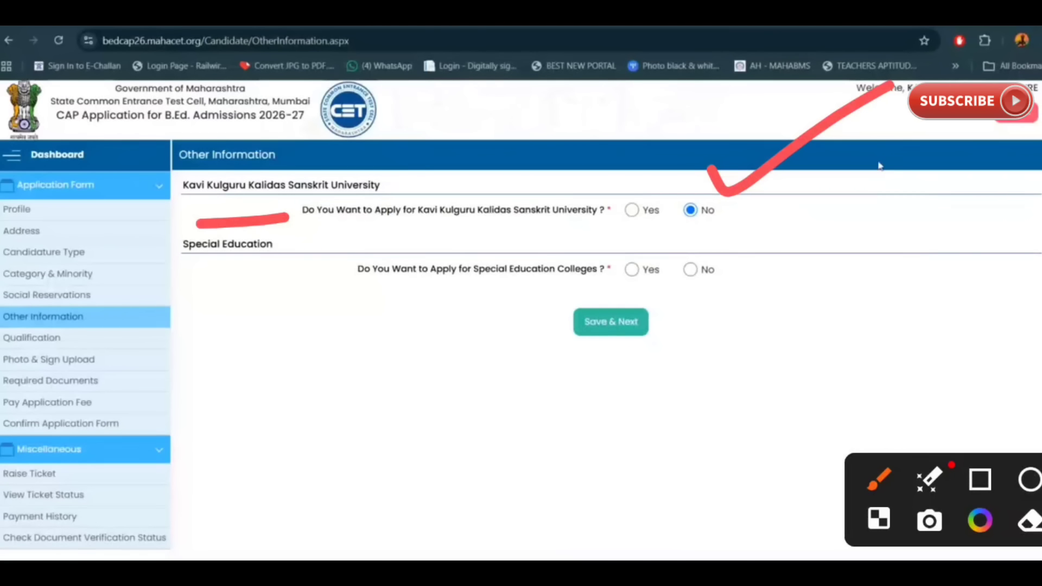
Step: Answer No to Special Education Colleges and save to reach Qualification Details
{"action": "left_click", "coordinate": [691, 270]}
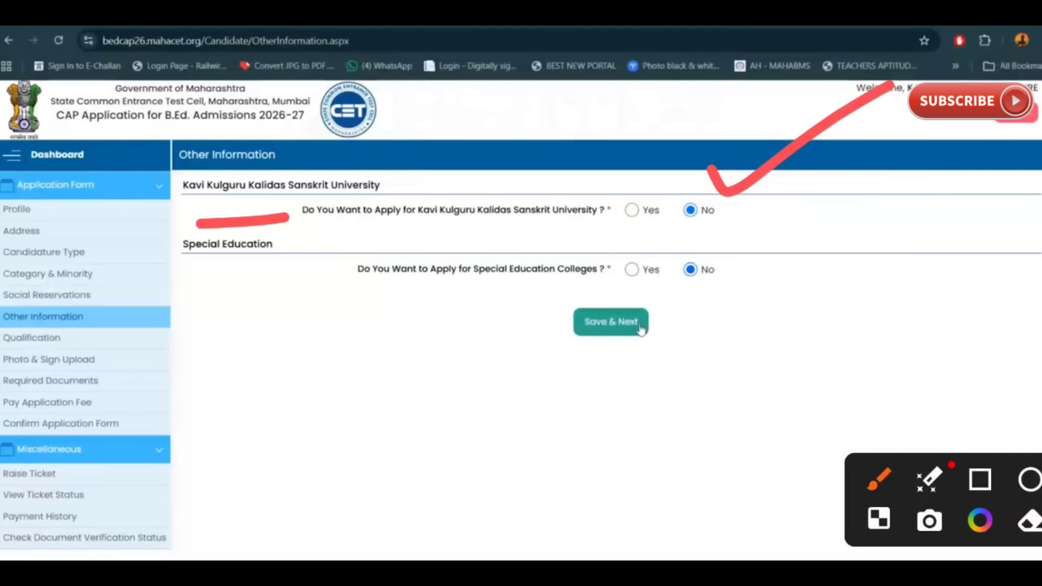
{"action": "left_click", "coordinate": [611, 323]}
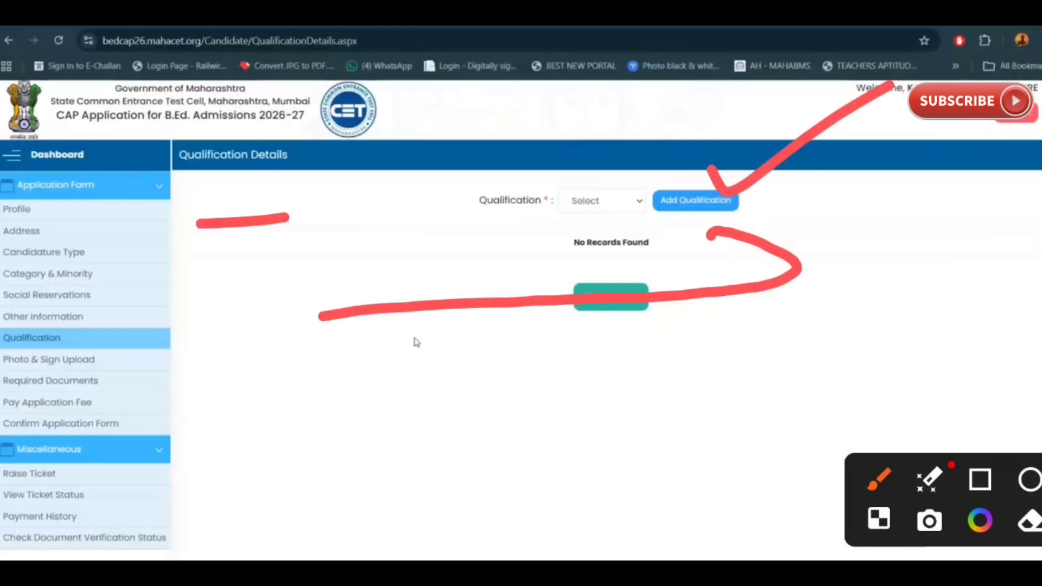
Step: Choose SSC as the qualification type and add it
{"action": "left_click", "coordinate": [626, 214]}
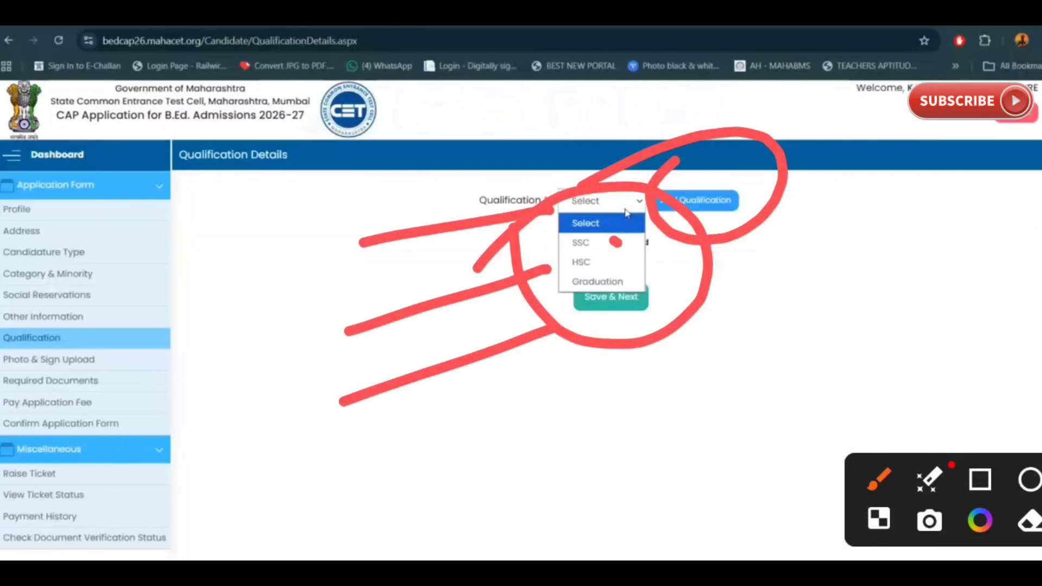
{"action": "left_click", "coordinate": [618, 242]}
{"action": "left_click", "coordinate": [703, 202]}
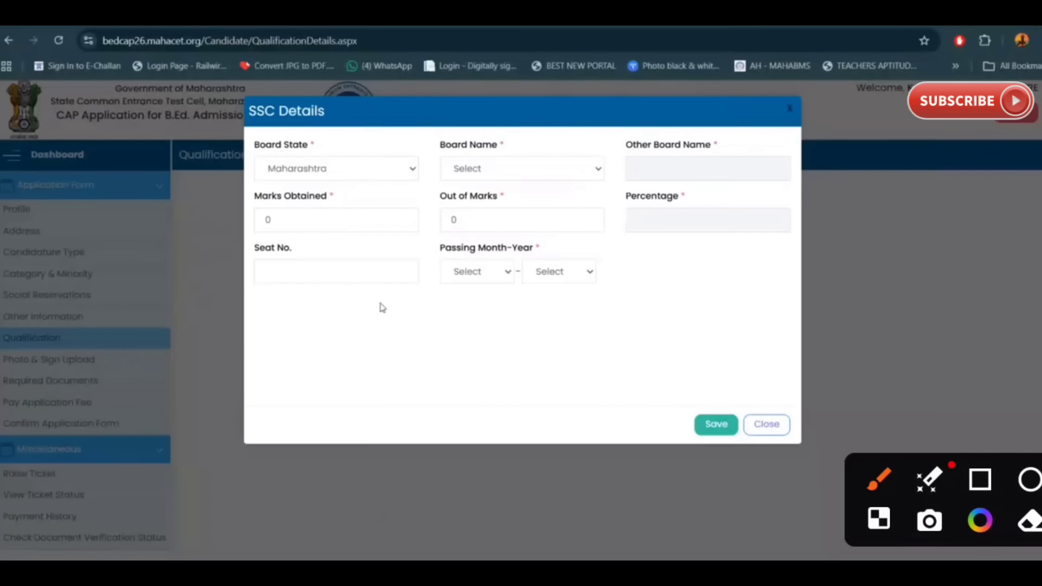
Step: Set the SSC board to Maharashtra State Board and enter 390 marks out of 500
{"action": "left_click", "coordinate": [561, 170]}
{"action": "left_click", "coordinate": [586, 209]}
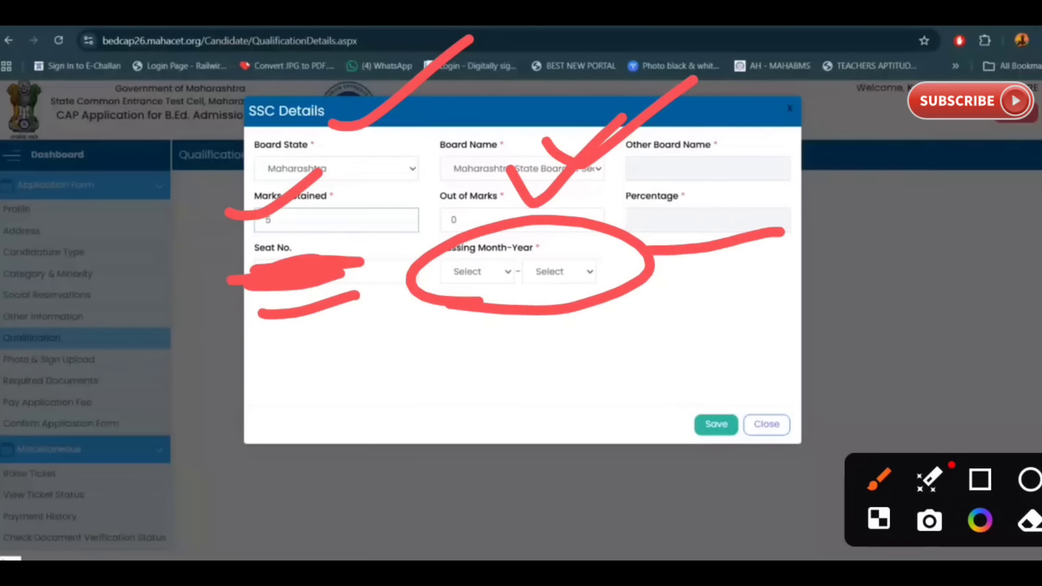
{"action": "key", "text": "BackSpace"}
{"action": "type", "text": "390"}
{"action": "key", "text": "Tab"}
{"action": "type", "text": "500"}
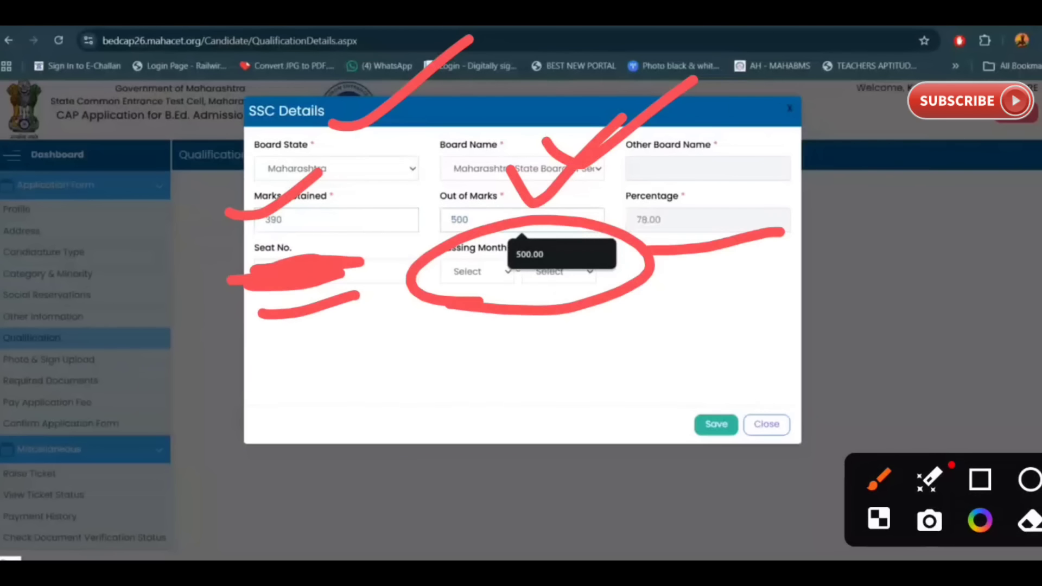
{"action": "mouse_move", "coordinate": [653, 402]}
{"action": "left_mouse_down"}
{"action": "mouse_move", "coordinate": [765, 420]}
{"action": "mouse_move", "coordinate": [573, 418]}
{"action": "left_mouse_up"}
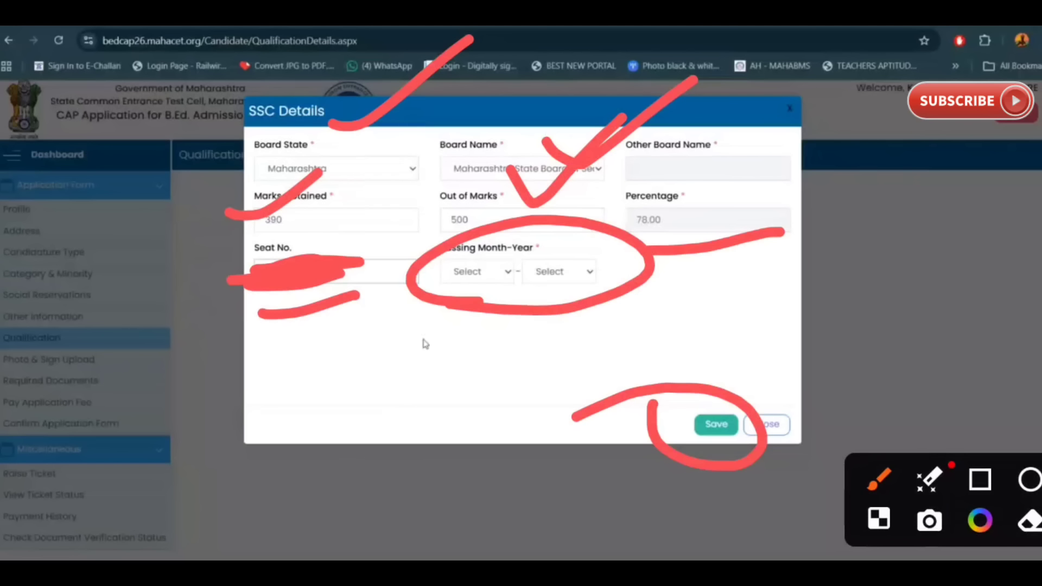
{"action": "left_click", "coordinate": [453, 278]}
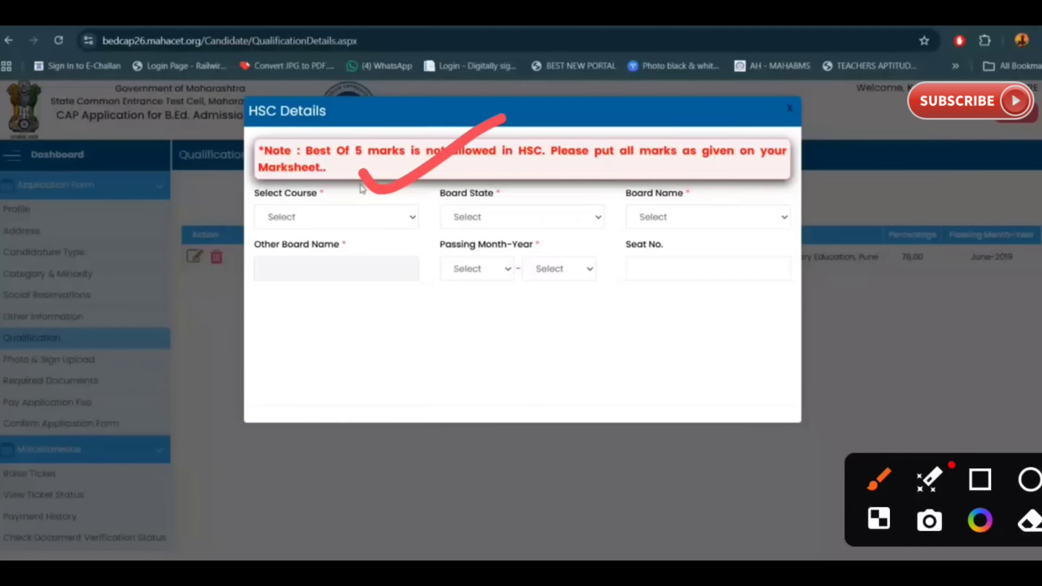
Step: Choose HSC as the course, with Maharashtra board state and Maharashtra State Board
{"action": "left_click", "coordinate": [367, 219]}
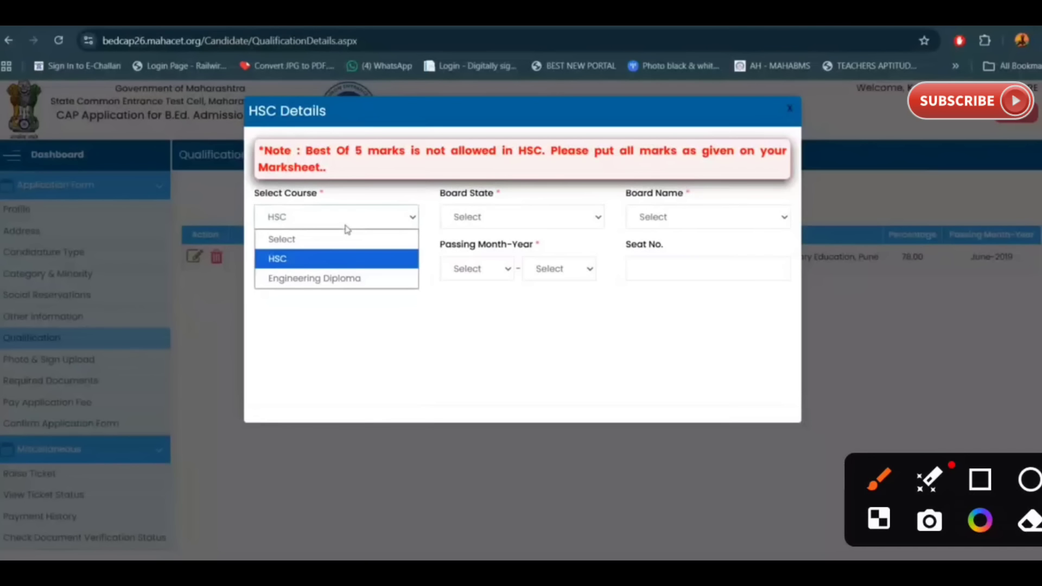
{"action": "left_click_drag", "start_coordinate": [350, 247], "coordinate": [418, 209]}
{"action": "left_click_drag", "start_coordinate": [238, 321], "coordinate": [406, 300]}
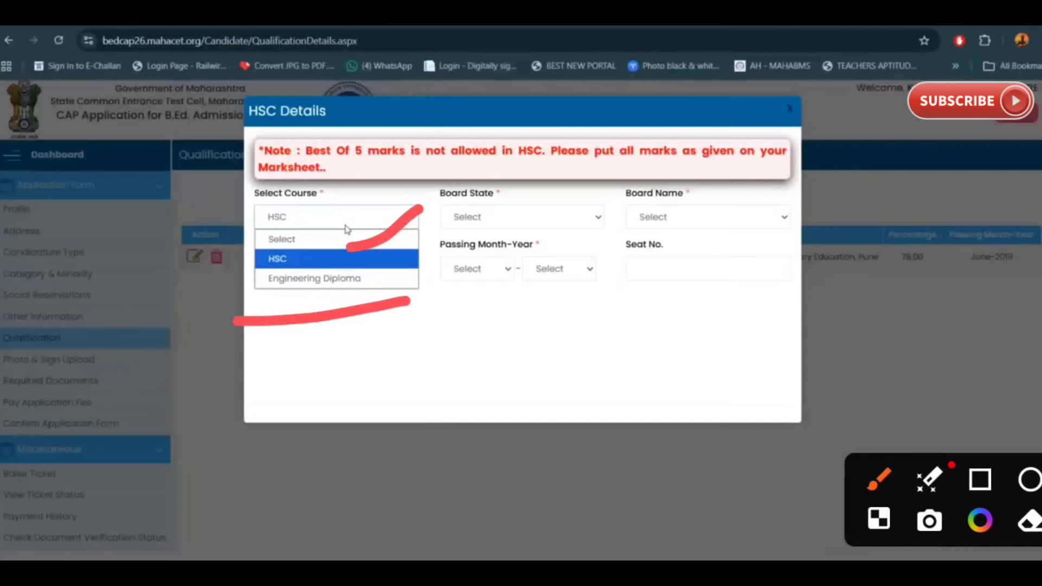
{"action": "left_click", "coordinate": [362, 259]}
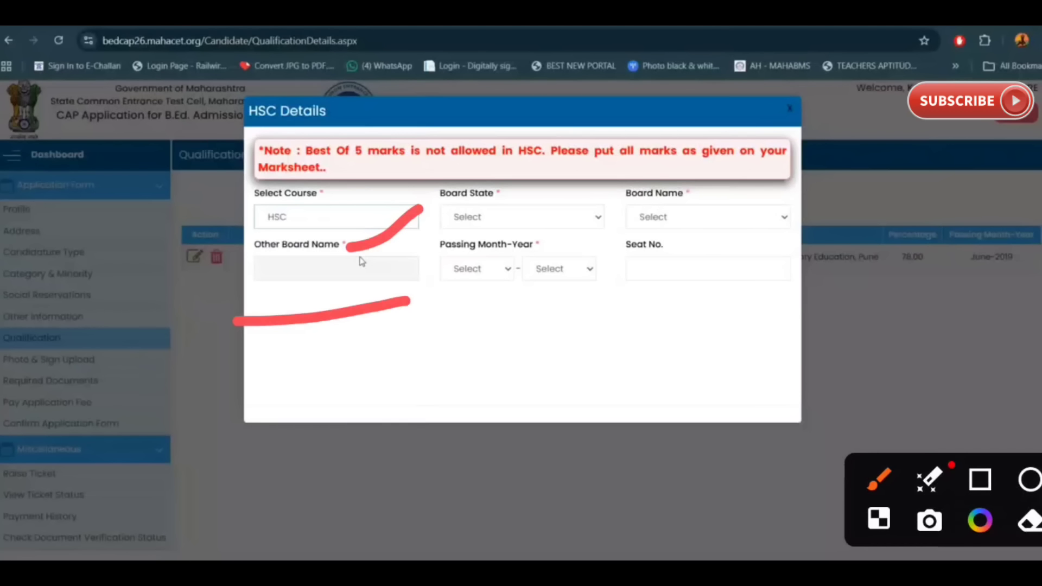
{"action": "left_click_drag", "start_coordinate": [514, 153], "coordinate": [683, 130]}
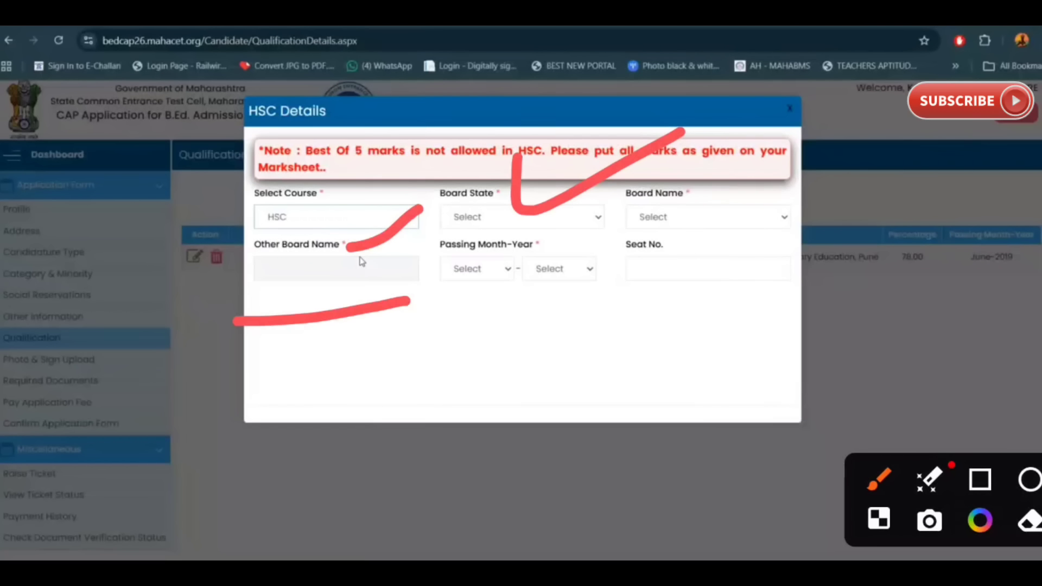
{"action": "left_click_drag", "start_coordinate": [719, 172], "coordinate": [910, 145]}
{"action": "left_click", "coordinate": [551, 224]}
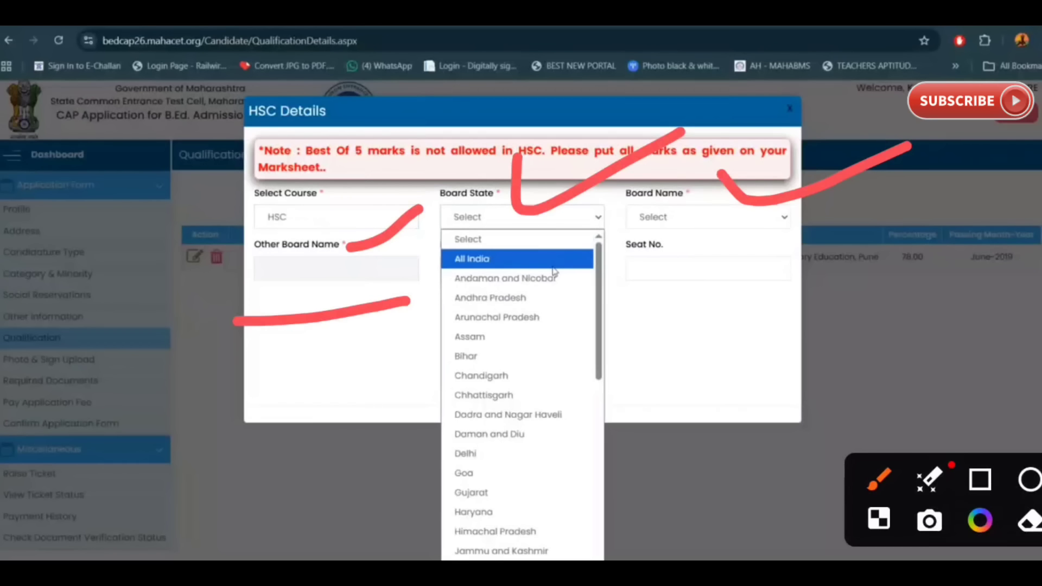
{"action": "type", "text": "mah"}
{"action": "key", "text": "Return"}
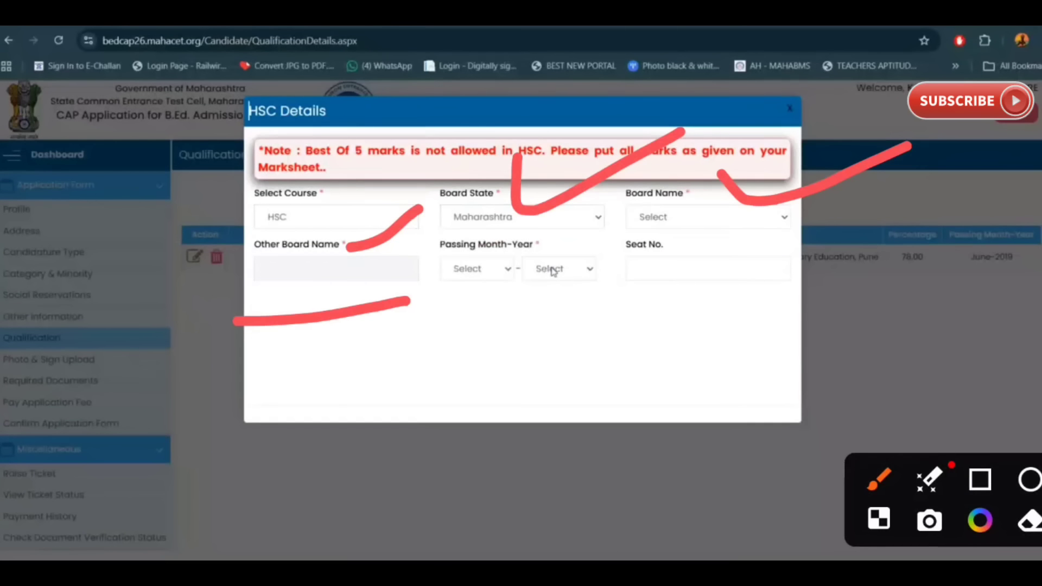
{"action": "left_click", "coordinate": [706, 215]}
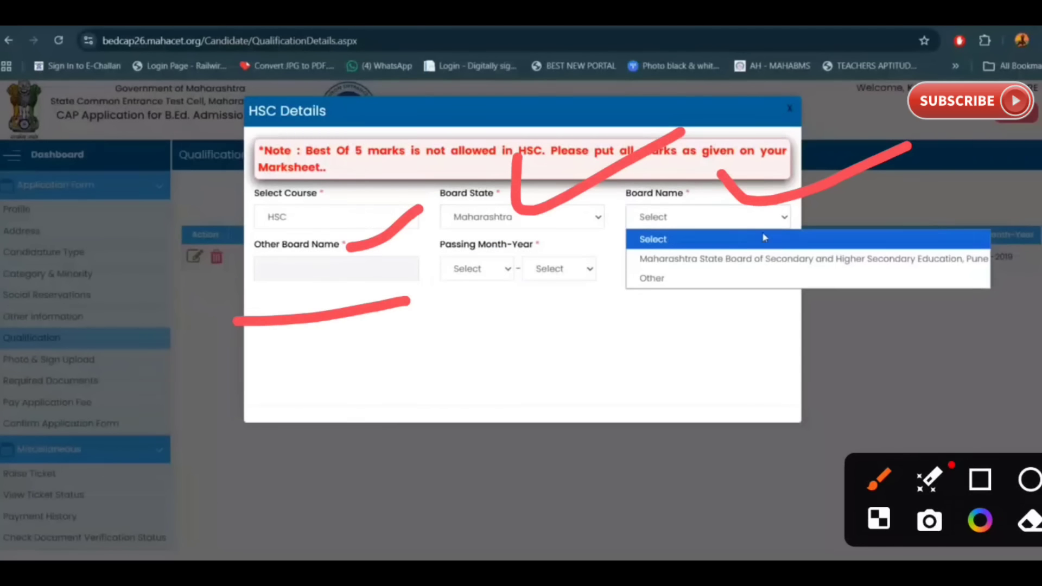
{"action": "left_click", "coordinate": [799, 260]}
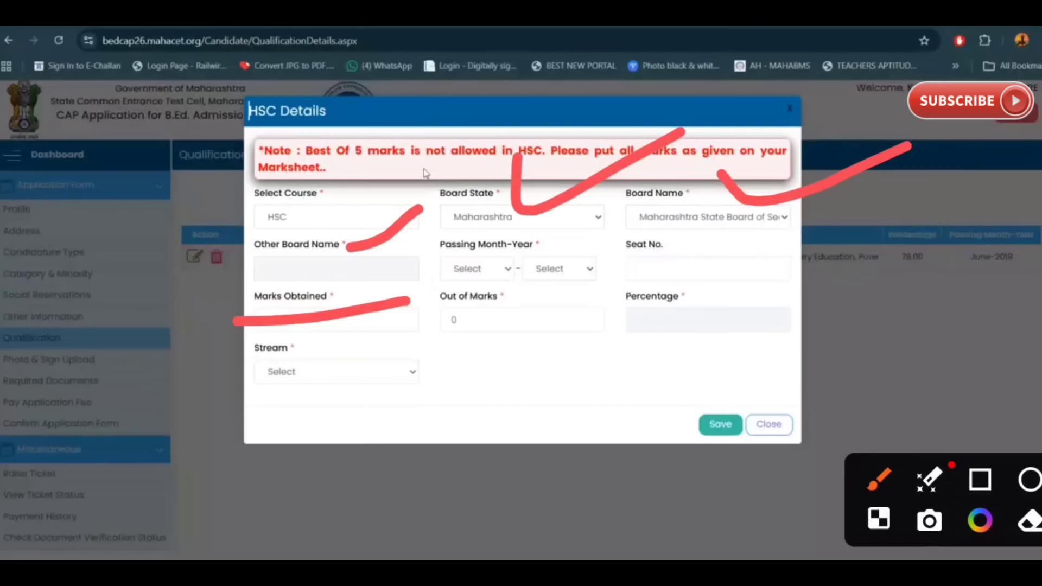
Step: Highlight the HSC marks and stream fields and set the passing month-year to May 2021
{"action": "mouse_move", "coordinate": [418, 299]}
{"action": "left_mouse_down"}
{"action": "mouse_move", "coordinate": [580, 294]}
{"action": "mouse_move", "coordinate": [425, 309]}
{"action": "left_mouse_up"}
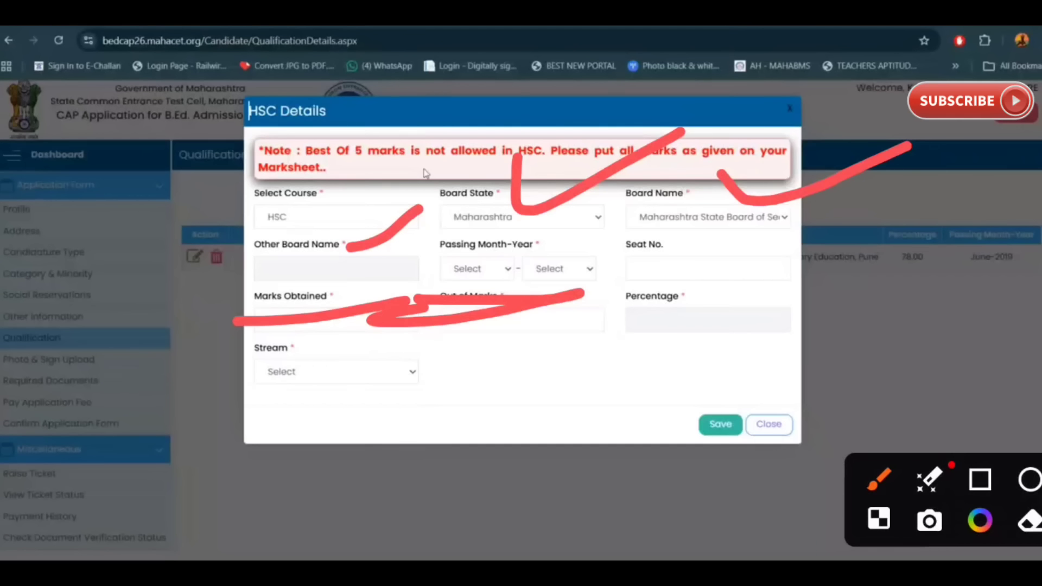
{"action": "left_click_drag", "start_coordinate": [619, 296], "coordinate": [831, 276]}
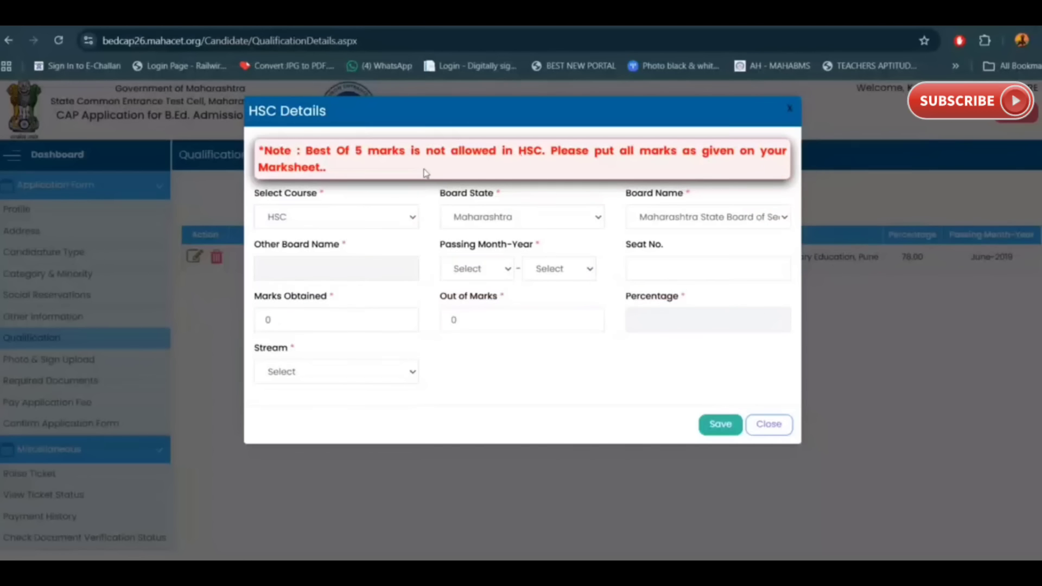
{"action": "left_click_drag", "start_coordinate": [220, 348], "coordinate": [302, 336]}
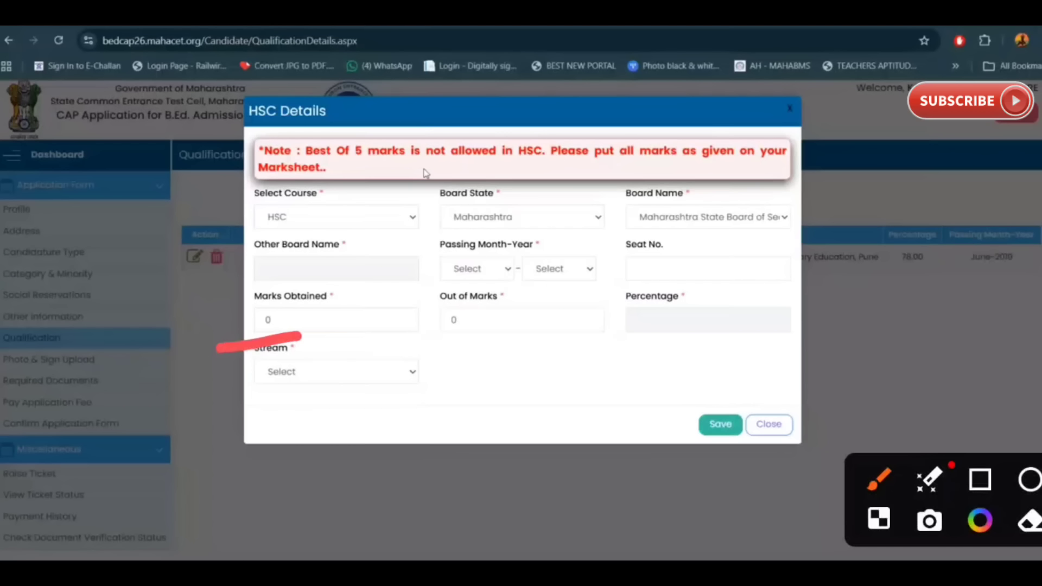
{"action": "left_click_drag", "start_coordinate": [426, 343], "coordinate": [556, 324]}
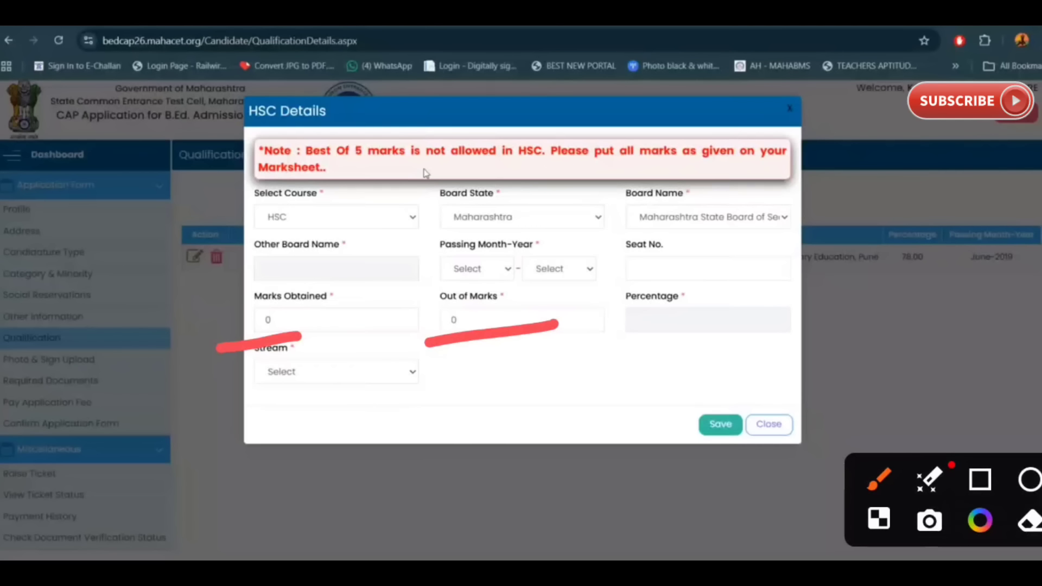
{"action": "mouse_move", "coordinate": [242, 416]}
{"action": "left_mouse_down"}
{"action": "mouse_move", "coordinate": [304, 413]}
{"action": "mouse_move", "coordinate": [240, 388]}
{"action": "mouse_move", "coordinate": [332, 400]}
{"action": "left_mouse_up"}
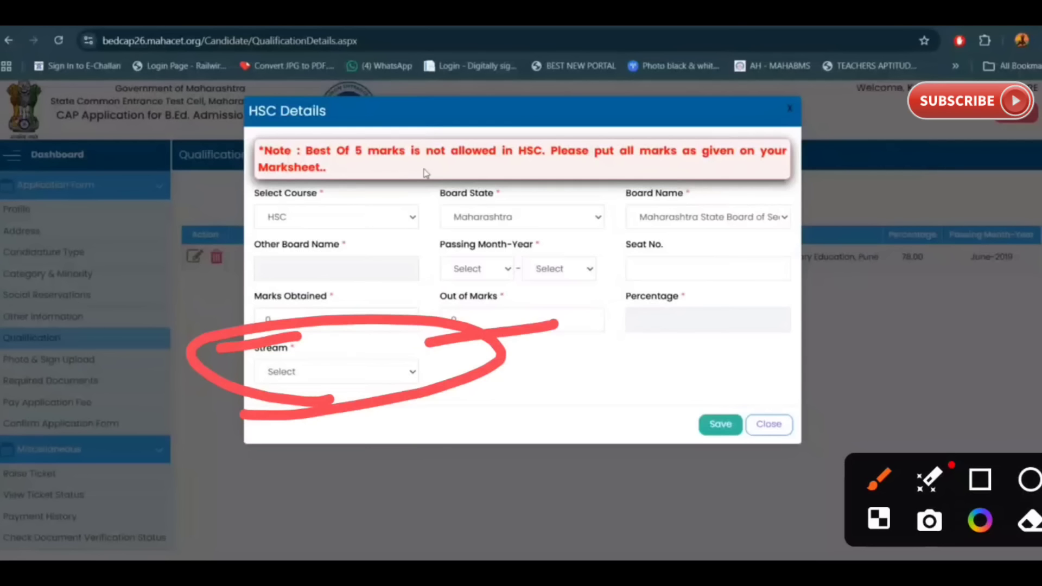
{"action": "left_click", "coordinate": [476, 267]}
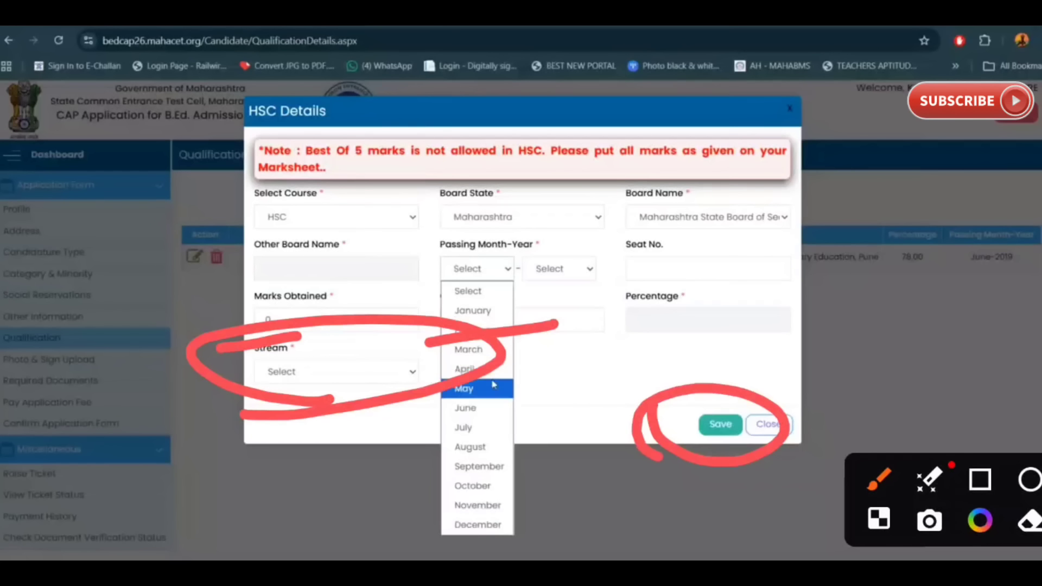
{"action": "left_click", "coordinate": [491, 387]}
{"action": "left_click", "coordinate": [554, 271]}
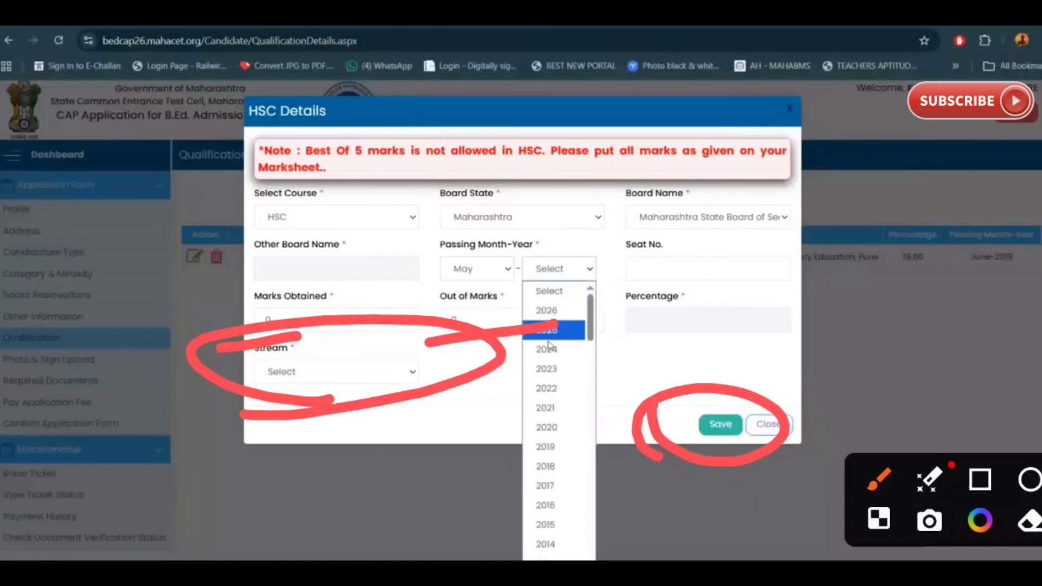
{"action": "left_click", "coordinate": [563, 411]}
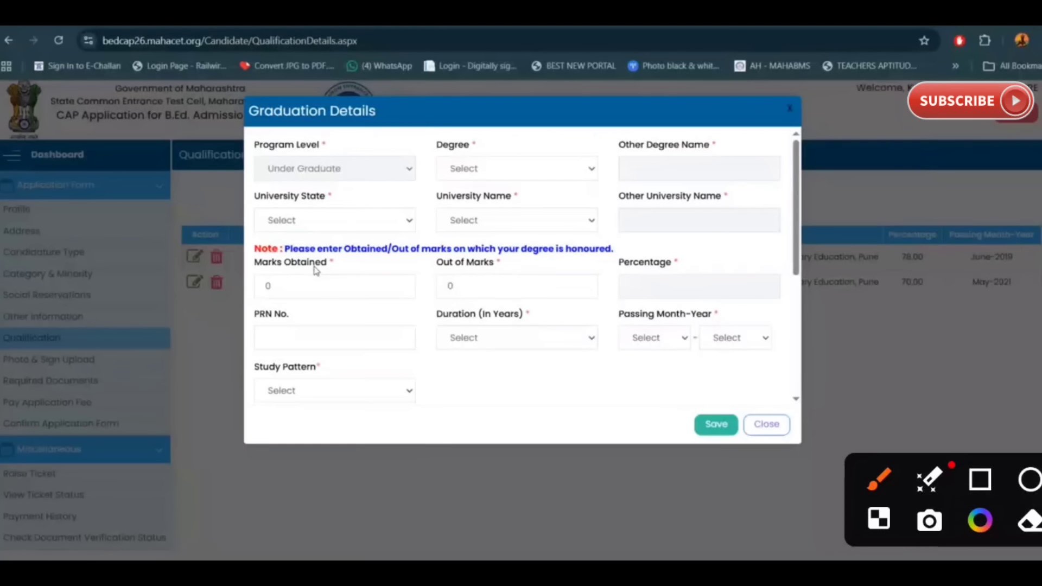
Step: Select B.A. as the graduation degree
{"action": "left_click_drag", "start_coordinate": [359, 145], "coordinate": [456, 118]}
{"action": "left_click_drag", "start_coordinate": [503, 146], "coordinate": [630, 106]}
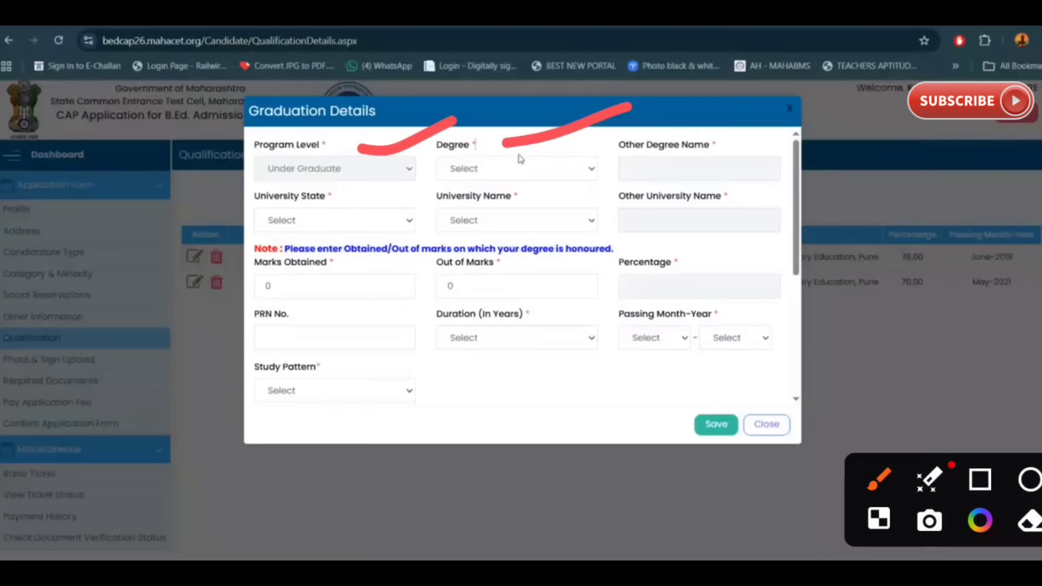
{"action": "left_click", "coordinate": [550, 169]}
{"action": "left_click", "coordinate": [565, 225]}
{"action": "left_click", "coordinate": [565, 174]}
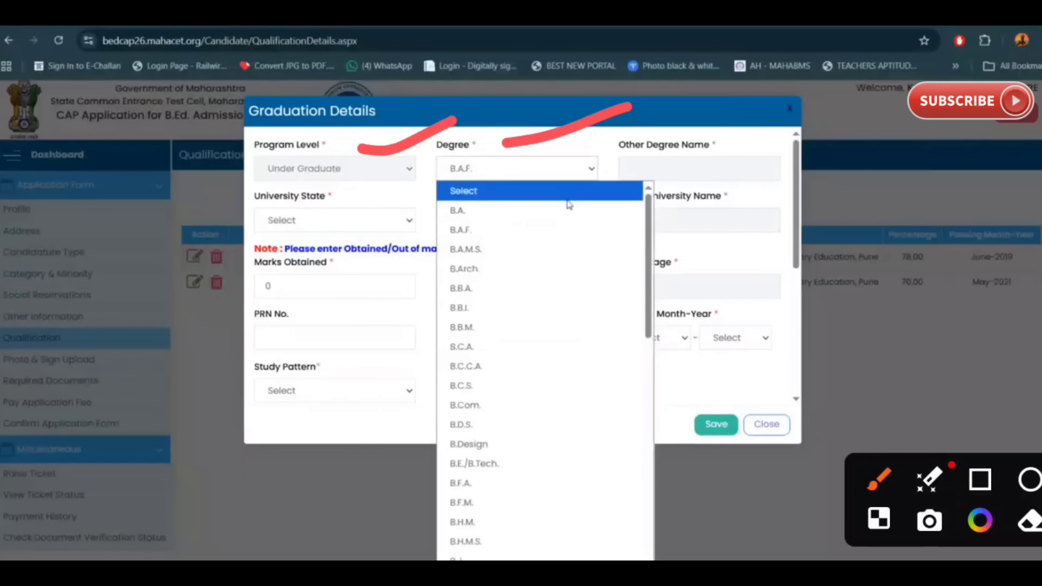
{"action": "left_click", "coordinate": [565, 196]}
{"action": "left_click", "coordinate": [565, 174]}
{"action": "left_click", "coordinate": [577, 214]}
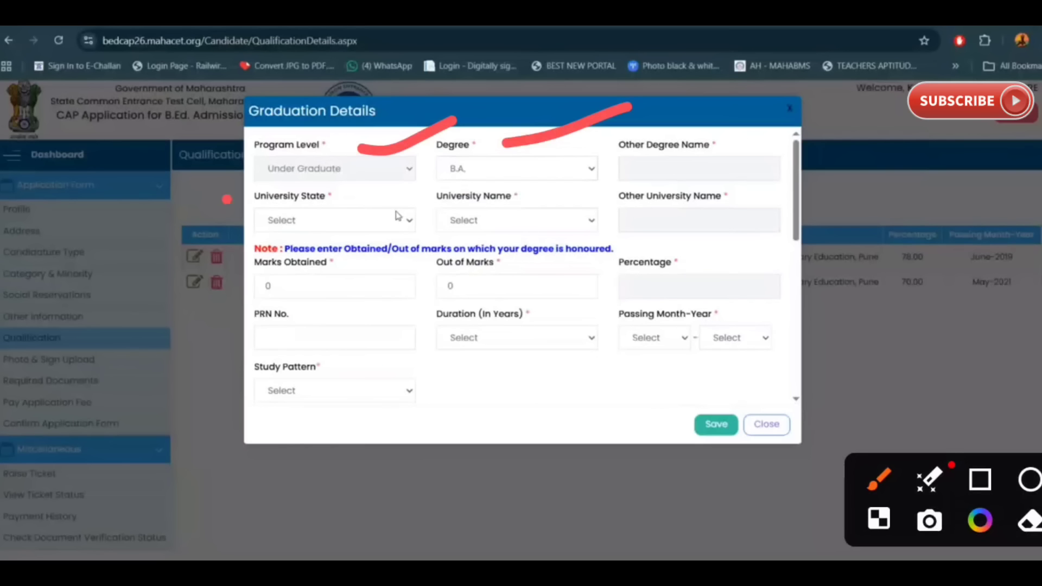
Step: Set university state to Maharashtra and university to Sant Gadge Baba Amravati University
{"action": "left_click", "coordinate": [398, 216]}
{"action": "type", "text": "mah"}
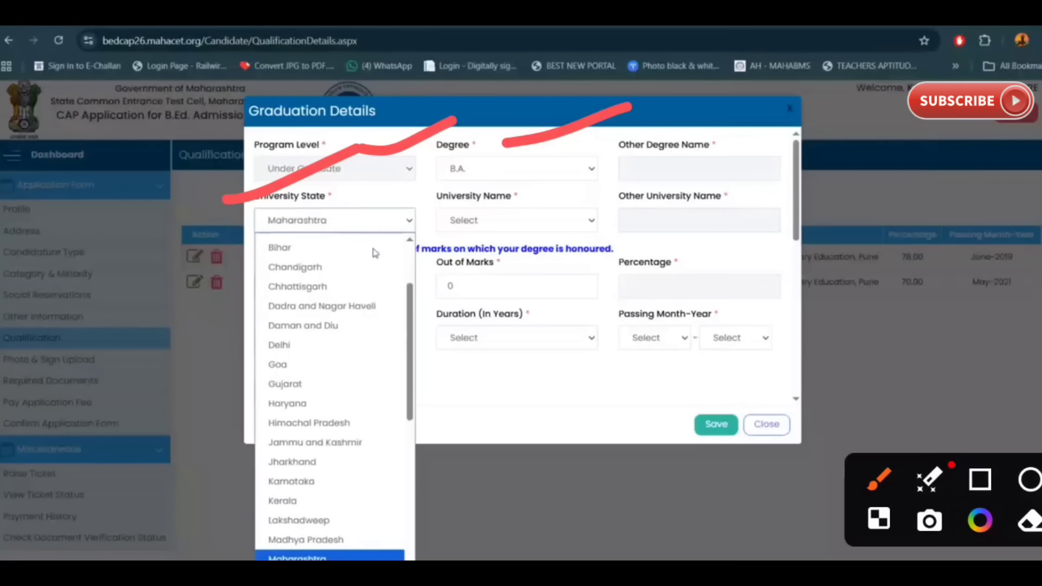
{"action": "key", "text": "Return"}
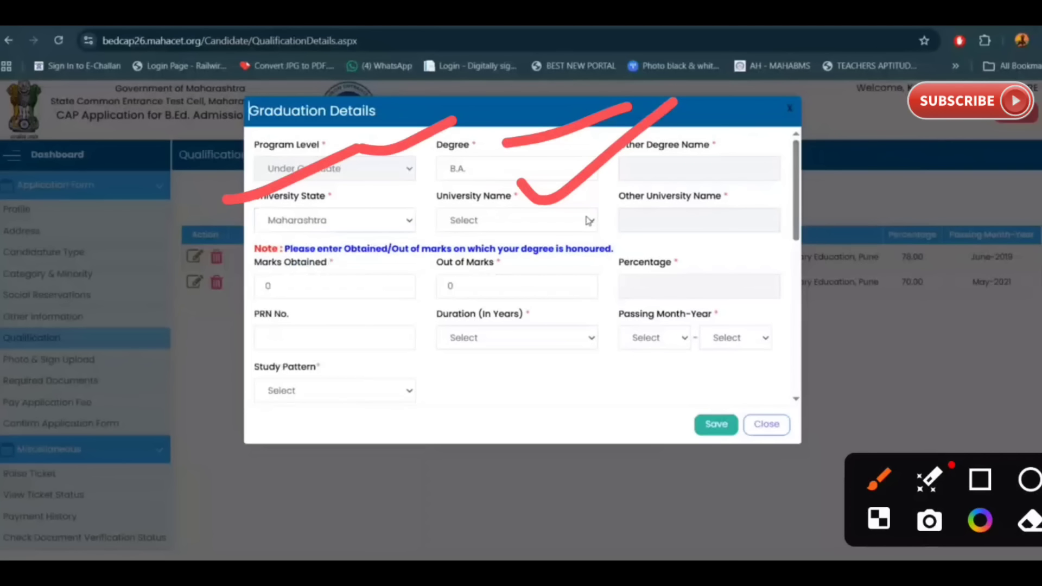
{"action": "left_click", "coordinate": [589, 220]}
{"action": "type", "text": "sant"}
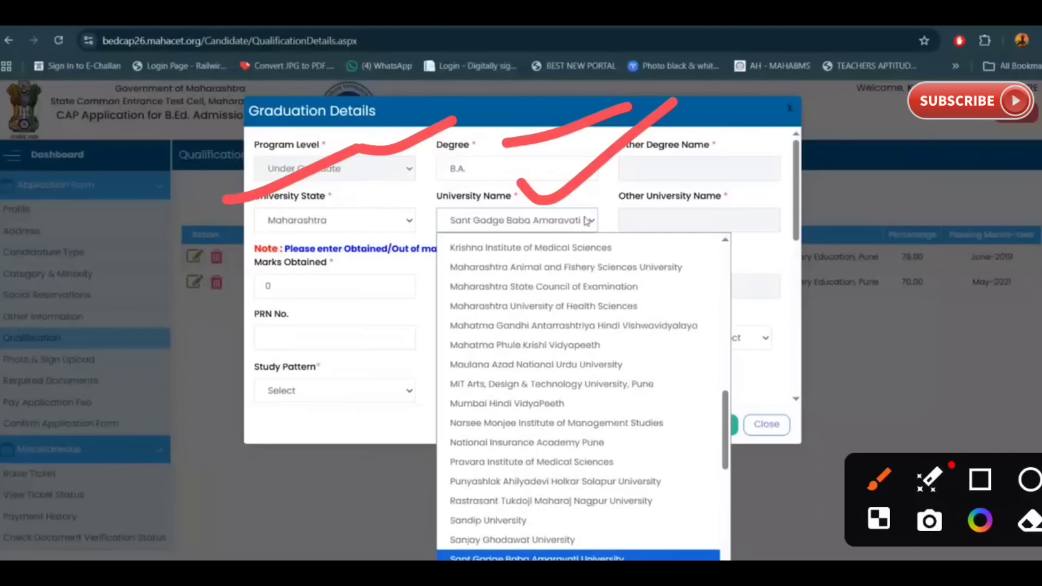
{"action": "key", "text": "Return"}
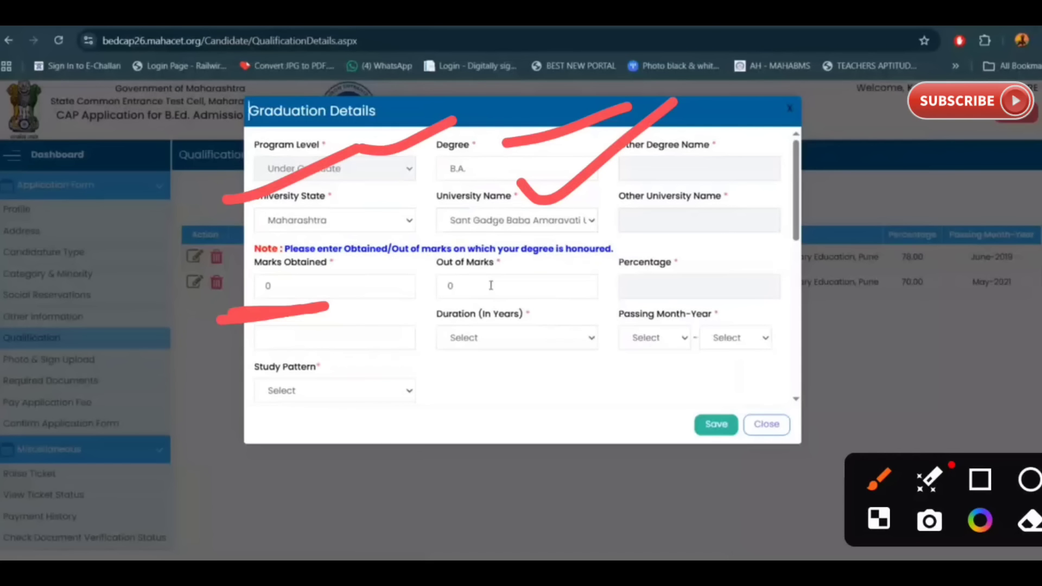
Step: Set the course duration to 3 years and the study pattern to Semester Pattern
{"action": "left_click_drag", "start_coordinate": [407, 313], "coordinate": [476, 298]}
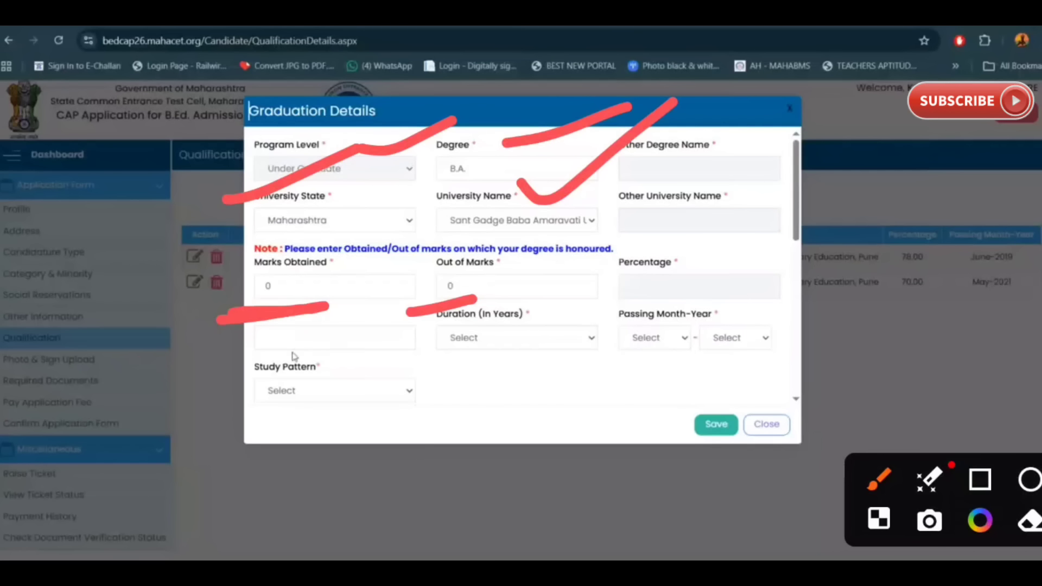
{"action": "left_click", "coordinate": [512, 342]}
{"action": "left_click", "coordinate": [549, 408]}
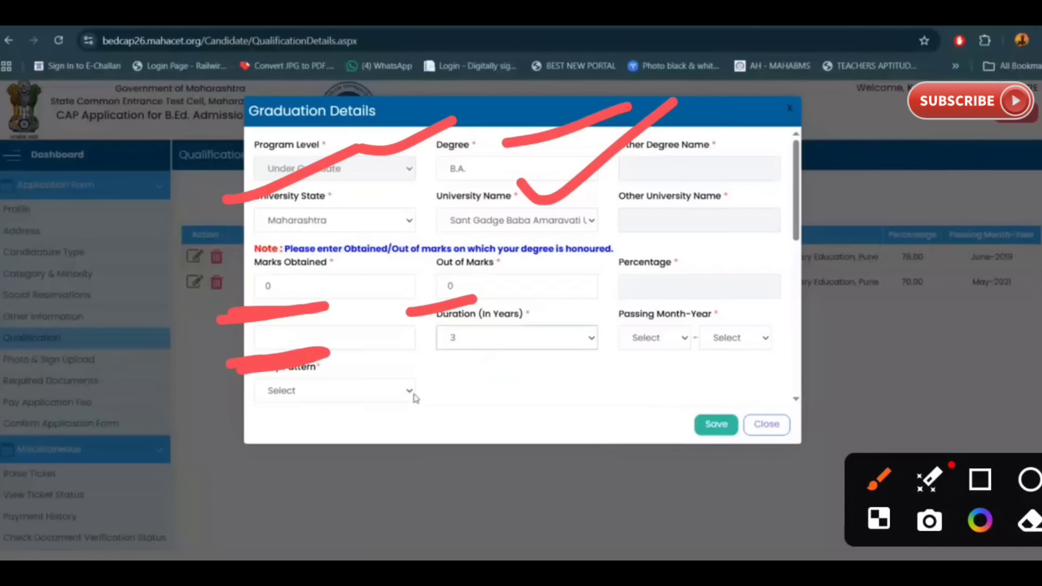
{"action": "left_click", "coordinate": [389, 392]}
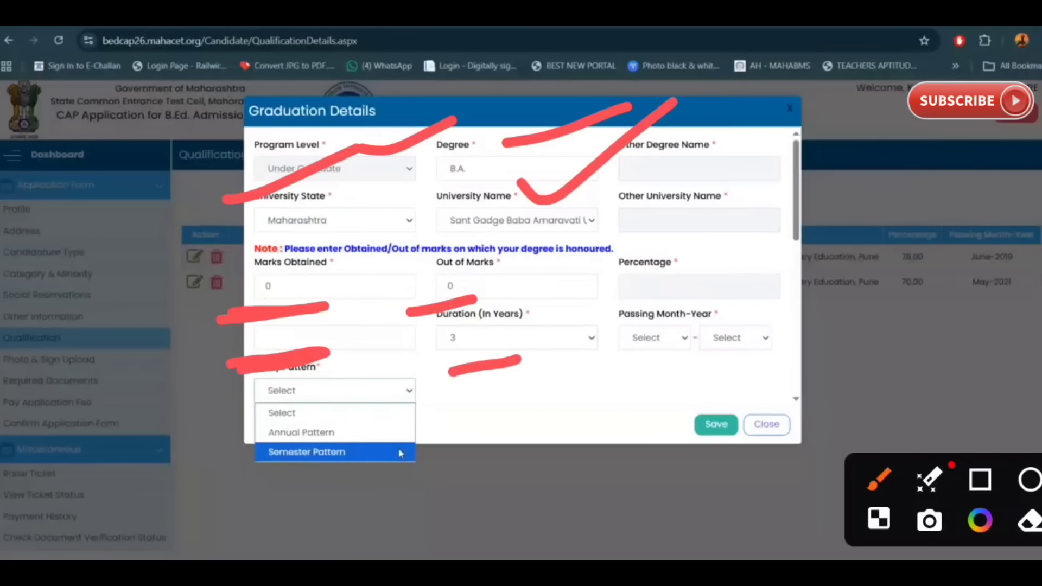
{"action": "mouse_move", "coordinate": [612, 375]}
{"action": "left_mouse_down"}
{"action": "mouse_move", "coordinate": [795, 325]}
{"action": "mouse_move", "coordinate": [603, 375]}
{"action": "left_mouse_up"}
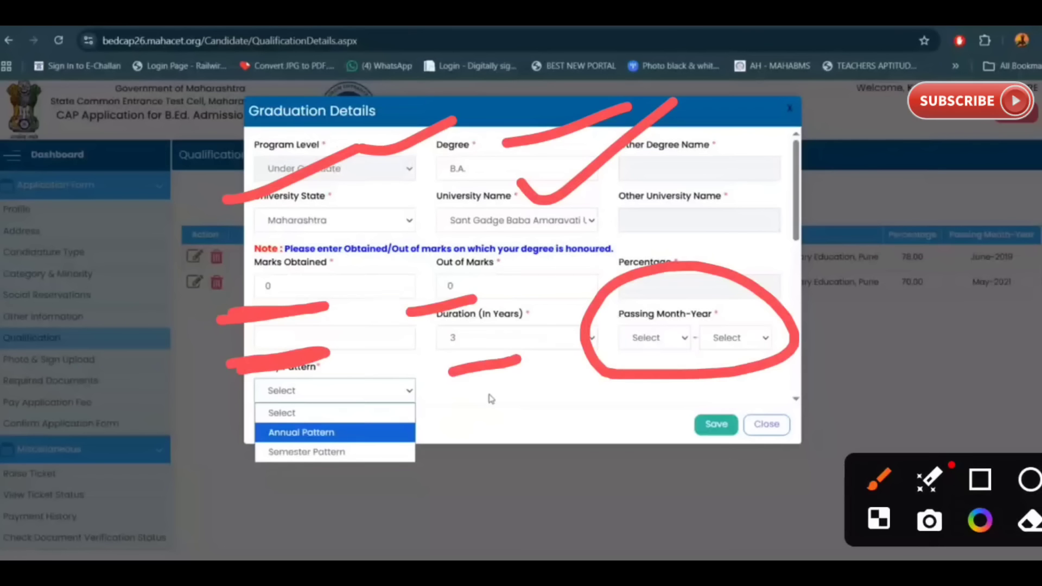
{"action": "left_click_drag", "start_coordinate": [389, 417], "coordinate": [518, 350]}
{"action": "mouse_move", "coordinate": [246, 480]}
{"action": "left_mouse_down"}
{"action": "mouse_move", "coordinate": [304, 390]}
{"action": "mouse_move", "coordinate": [336, 491]}
{"action": "left_mouse_up"}
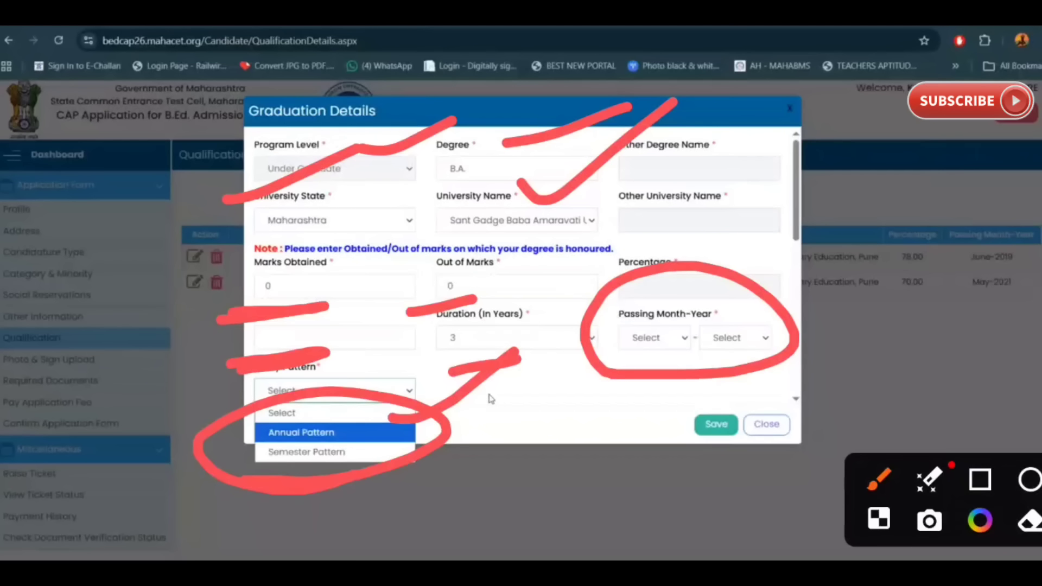
{"action": "left_click", "coordinate": [384, 451]}
{"action": "scroll", "coordinate": [518, 363], "scroll_direction": "down", "scroll_amount": 2}
{"action": "scroll", "coordinate": [495, 350], "scroll_direction": "down", "scroll_amount": 4}
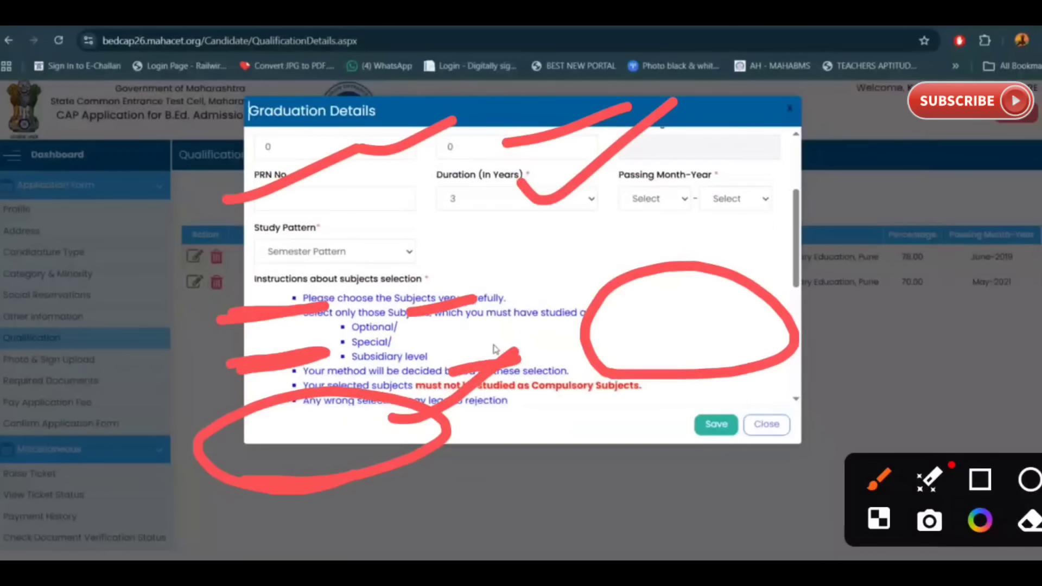
{"action": "scroll", "coordinate": [495, 350], "scroll_direction": "up", "scroll_amount": 2}
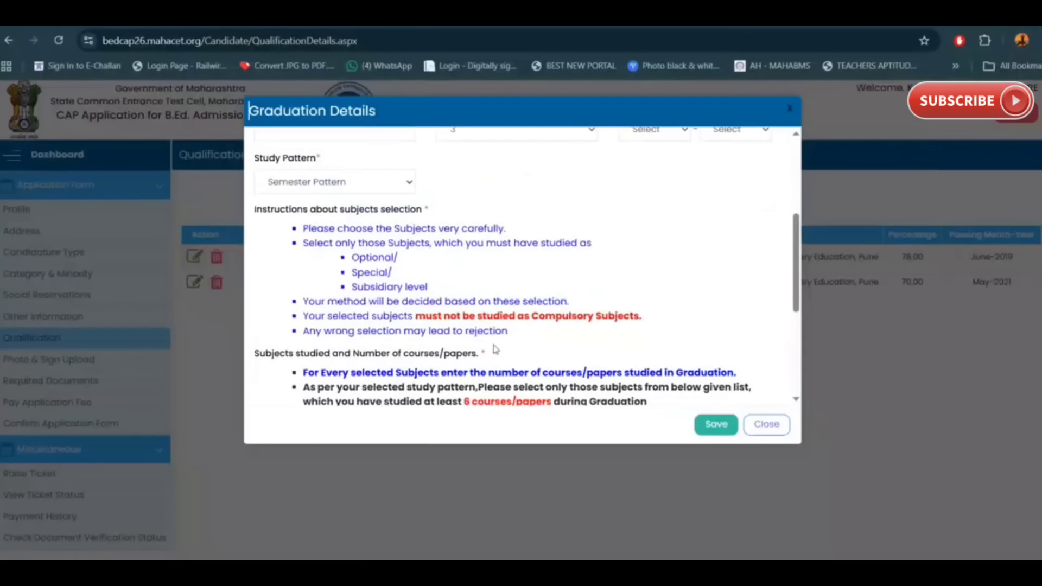
{"action": "left_click", "coordinate": [1007, 324]}
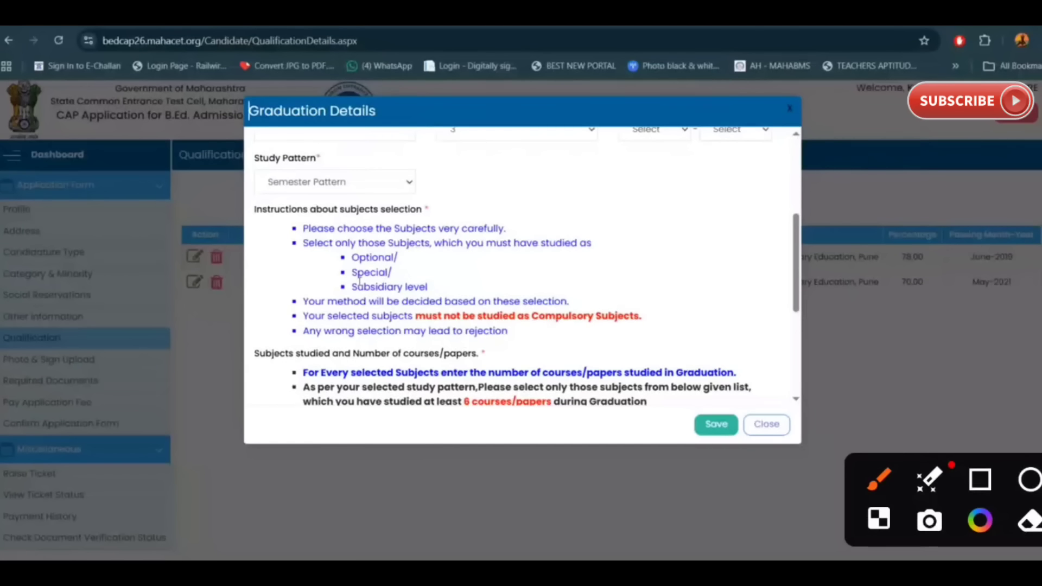
{"action": "left_click_drag", "start_coordinate": [595, 274], "coordinate": [812, 163]}
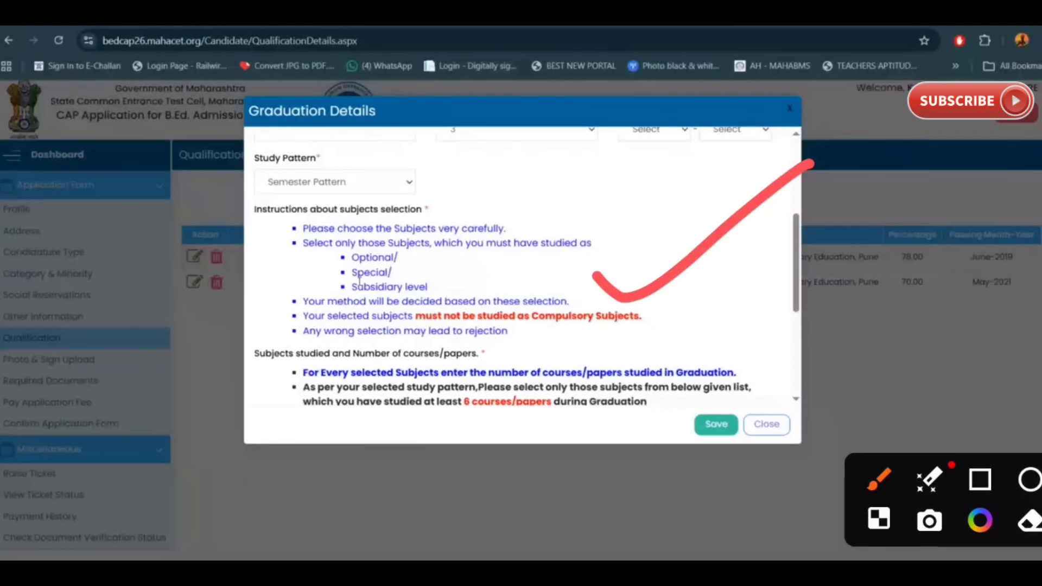
{"action": "scroll", "coordinate": [360, 281], "scroll_direction": "down", "scroll_amount": 8}
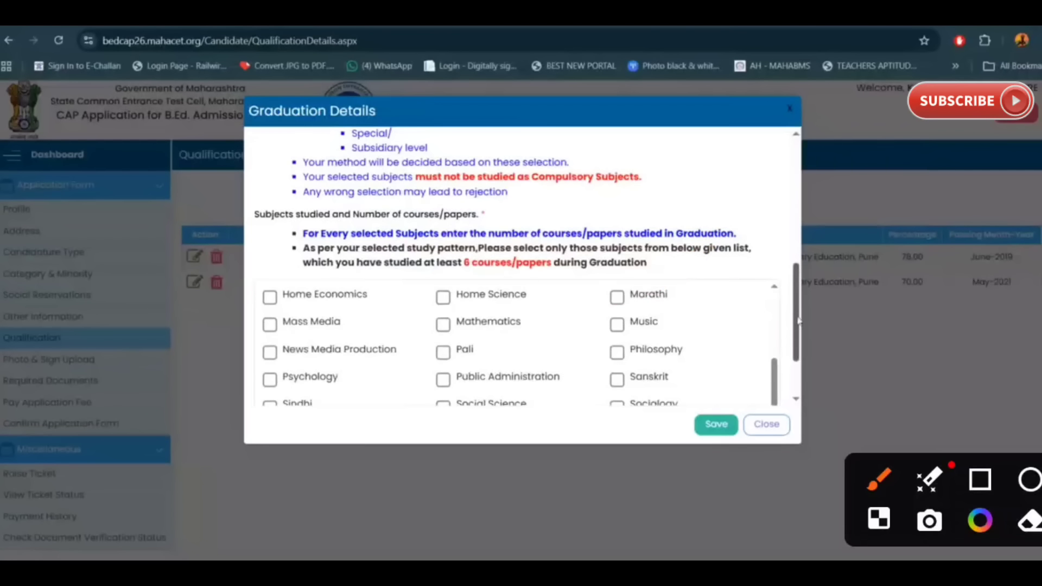
{"action": "scroll", "coordinate": [763, 312], "scroll_direction": "down", "scroll_amount": 2}
{"action": "scroll", "coordinate": [480, 324], "scroll_direction": "up", "scroll_amount": 3}
{"action": "scroll", "coordinate": [480, 324], "scroll_direction": "up", "scroll_amount": 1}
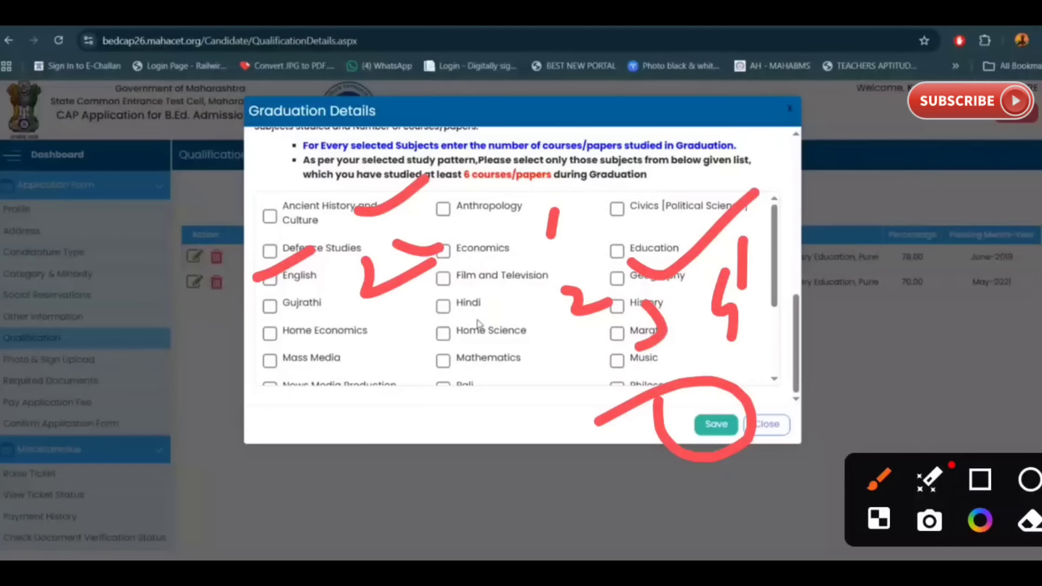
{"action": "left_click_drag", "start_coordinate": [480, 348], "coordinate": [484, 413]}
{"action": "mouse_move", "coordinate": [526, 355]}
{"action": "left_mouse_down"}
{"action": "mouse_move", "coordinate": [545, 367]}
{"action": "mouse_move", "coordinate": [537, 343]}
{"action": "left_mouse_up"}
{"action": "mouse_move", "coordinate": [525, 440]}
{"action": "left_mouse_down"}
{"action": "mouse_move", "coordinate": [531, 482]}
{"action": "mouse_move", "coordinate": [616, 447]}
{"action": "mouse_move", "coordinate": [640, 498]}
{"action": "left_mouse_up"}
{"action": "mouse_move", "coordinate": [657, 455]}
{"action": "left_mouse_down"}
{"action": "mouse_move", "coordinate": [670, 468]}
{"action": "mouse_move", "coordinate": [774, 448]}
{"action": "left_mouse_up"}
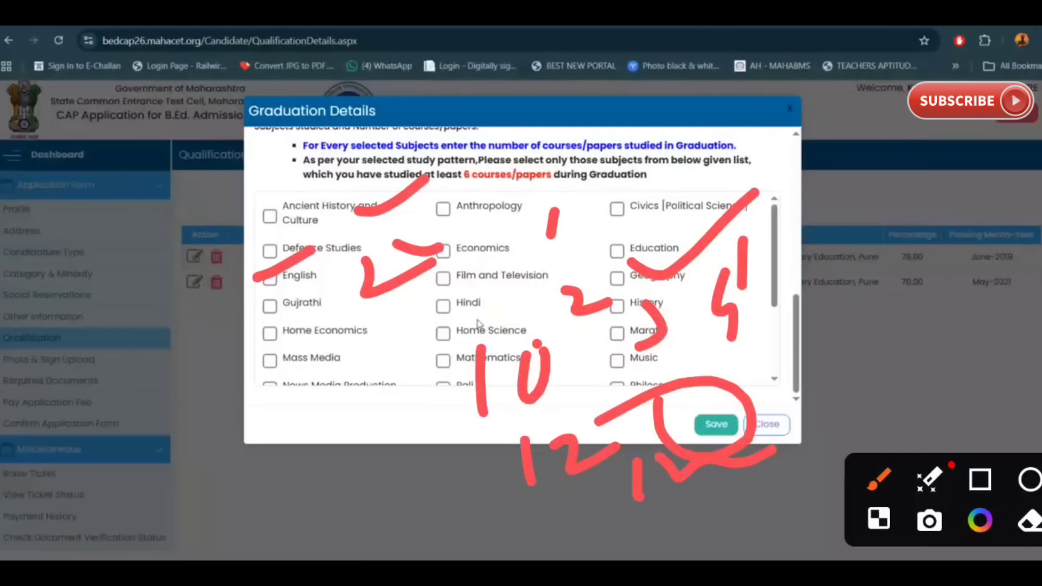
{"action": "left_click_drag", "start_coordinate": [754, 279], "coordinate": [757, 359]}
{"action": "left_click_drag", "start_coordinate": [760, 302], "coordinate": [774, 285]}
{"action": "left_click_drag", "start_coordinate": [852, 252], "coordinate": [831, 304]}
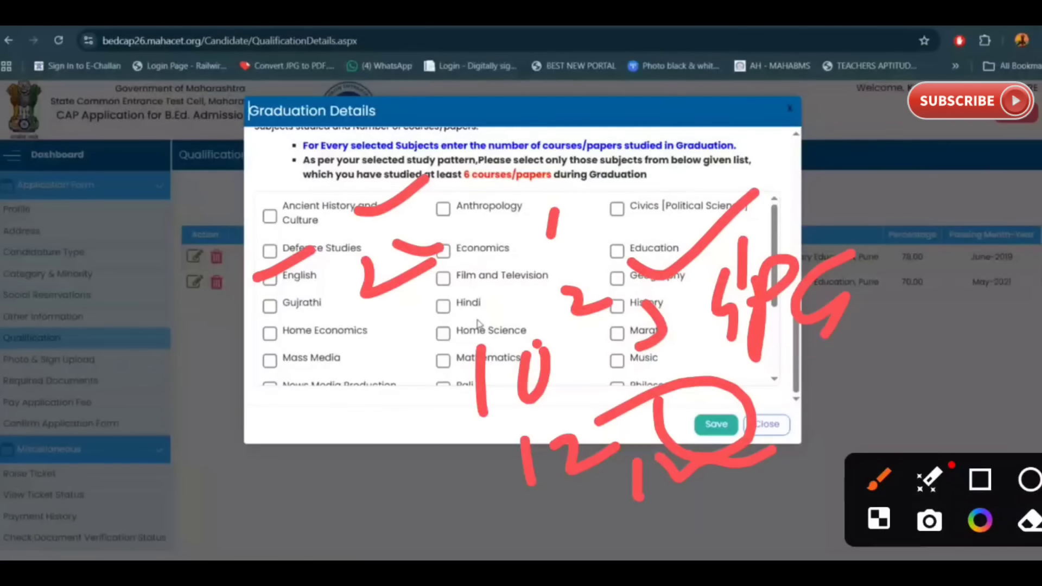
{"action": "left_click_drag", "start_coordinate": [725, 373], "coordinate": [885, 332]}
{"action": "left_click_drag", "start_coordinate": [706, 404], "coordinate": [847, 358]}
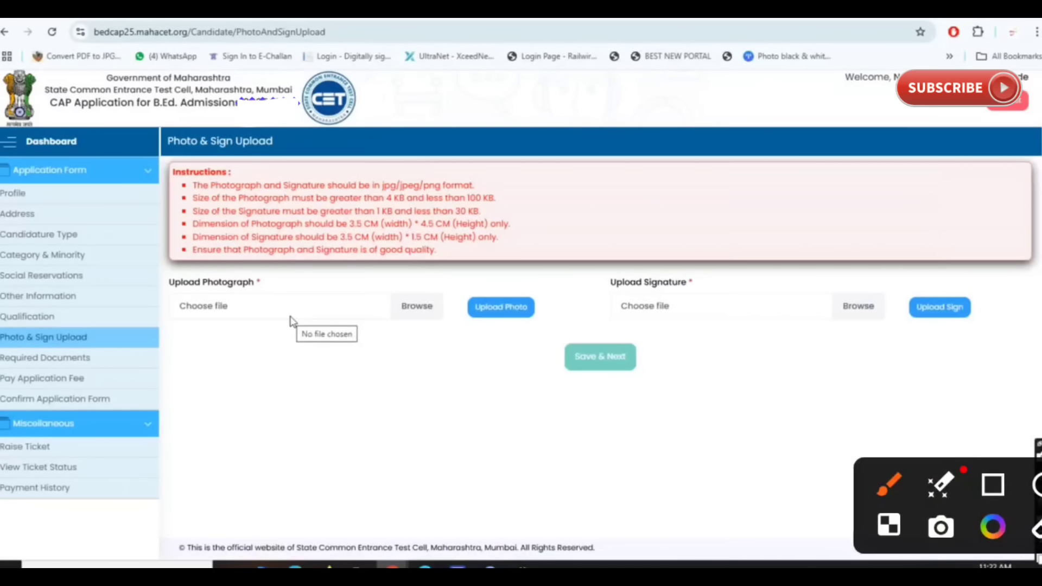
Step: Annotate the photo and signature format rules and circle both upload fields
{"action": "left_click_drag", "start_coordinate": [293, 253], "coordinate": [541, 114]}
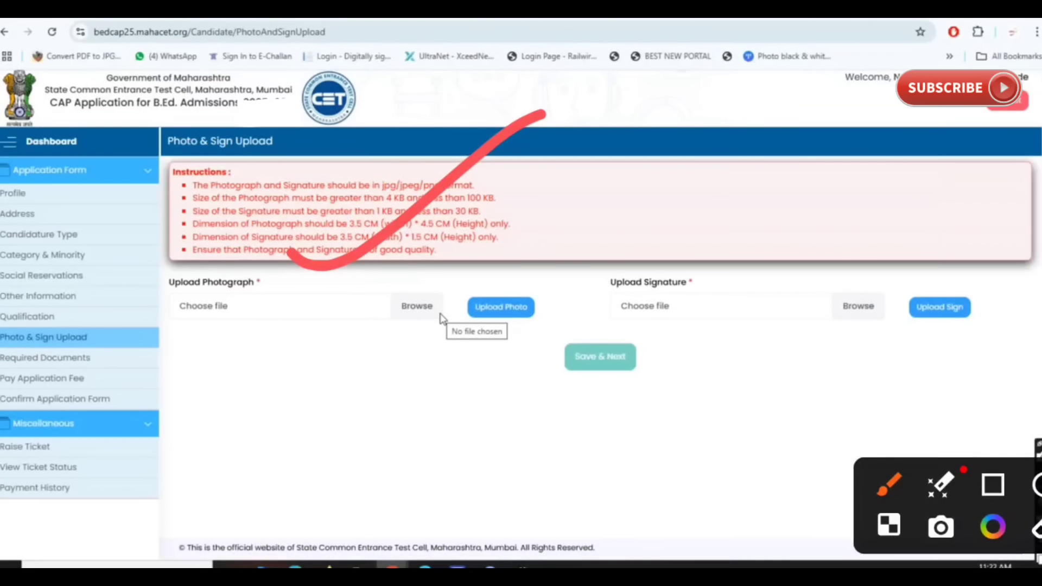
{"action": "left_click_drag", "start_coordinate": [729, 260], "coordinate": [922, 185]}
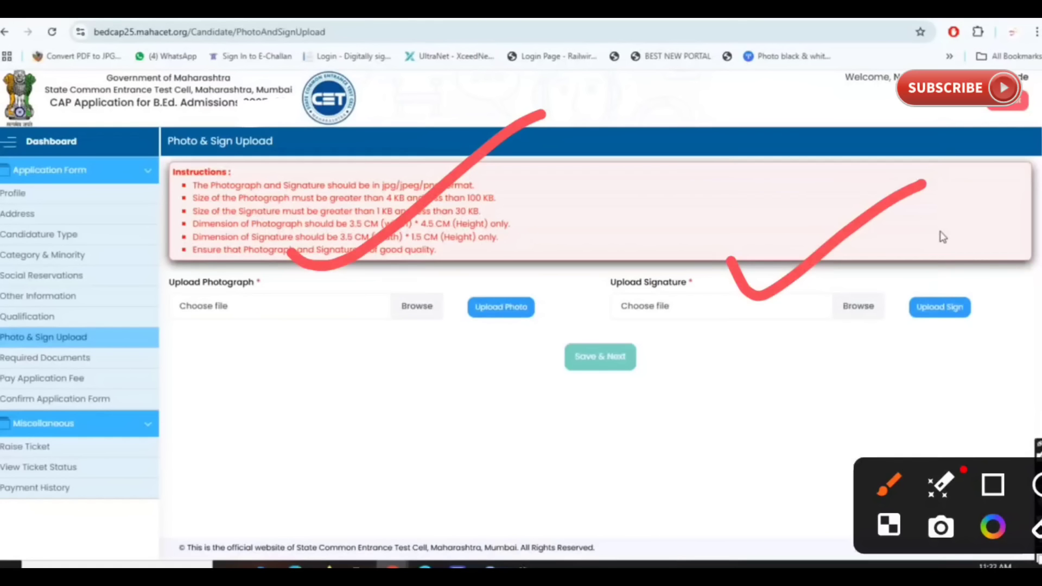
{"action": "mouse_move", "coordinate": [230, 380]}
{"action": "left_mouse_down"}
{"action": "mouse_move", "coordinate": [434, 375]}
{"action": "mouse_move", "coordinate": [244, 393]}
{"action": "left_mouse_up"}
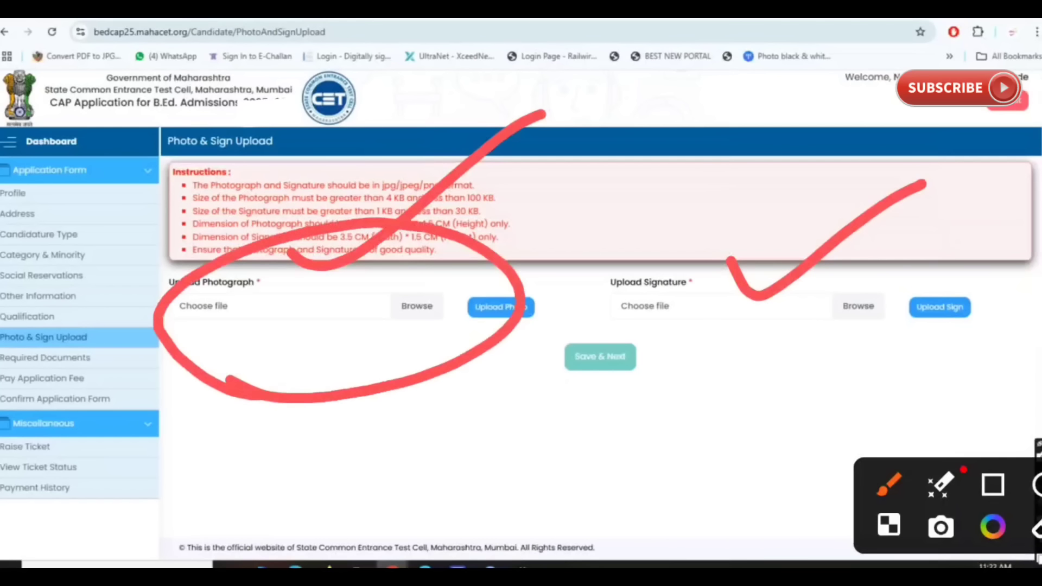
{"action": "mouse_move", "coordinate": [753, 226]}
{"action": "left_mouse_down"}
{"action": "mouse_move", "coordinate": [944, 326]}
{"action": "mouse_move", "coordinate": [733, 192]}
{"action": "left_mouse_up"}
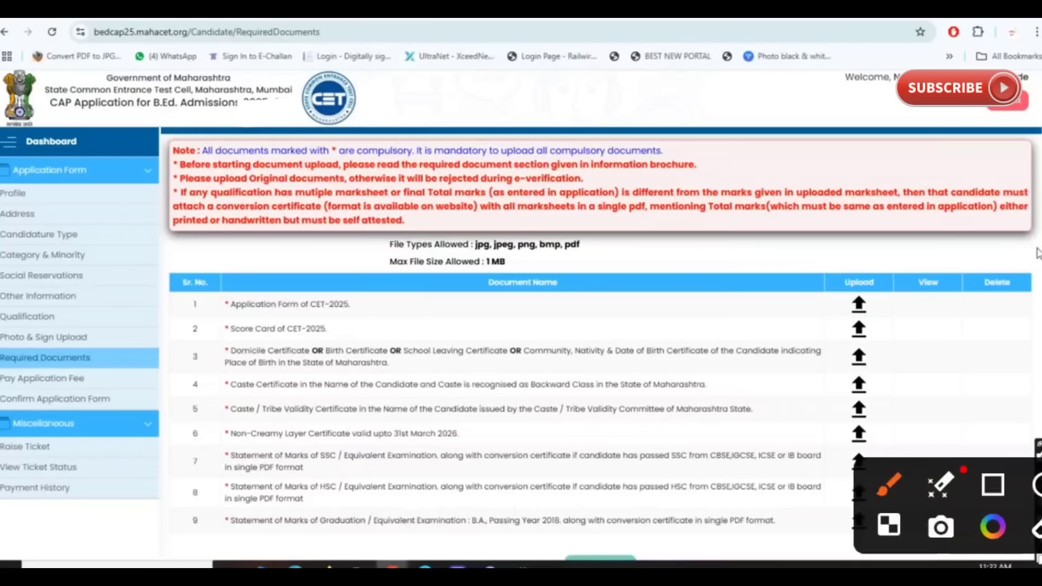
{"action": "left_click_drag", "start_coordinate": [327, 260], "coordinate": [513, 173]}
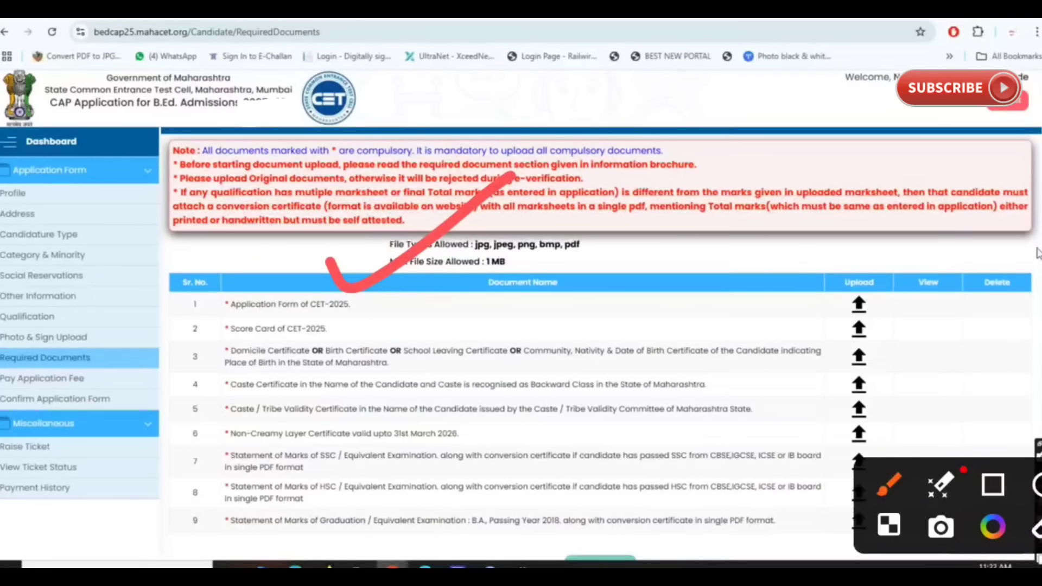
{"action": "mouse_move", "coordinate": [384, 307]}
{"action": "left_mouse_down"}
{"action": "mouse_move", "coordinate": [434, 318]}
{"action": "mouse_move", "coordinate": [583, 206]}
{"action": "left_mouse_up"}
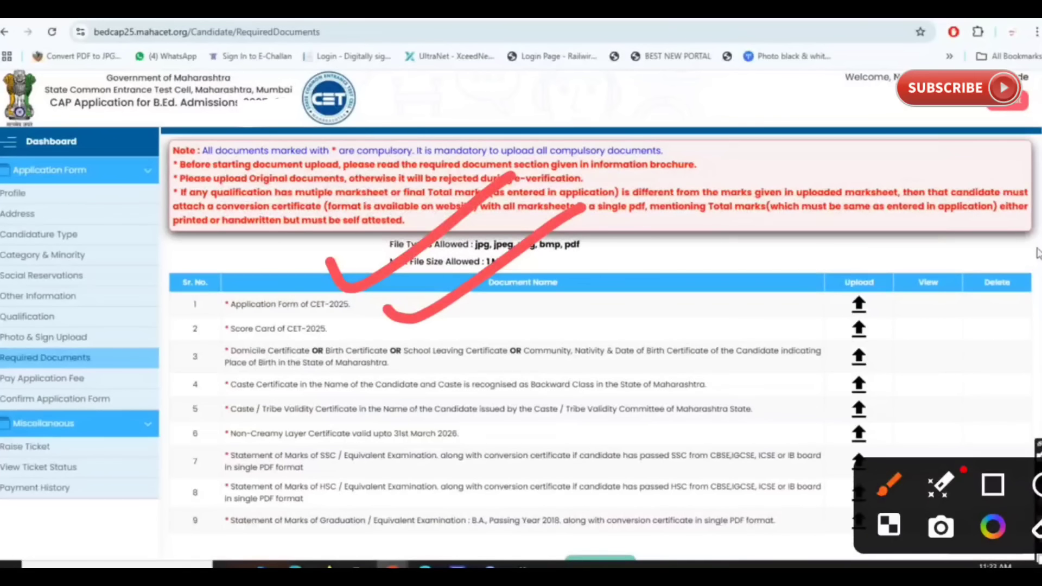
{"action": "left_click_drag", "start_coordinate": [164, 347], "coordinate": [244, 312]}
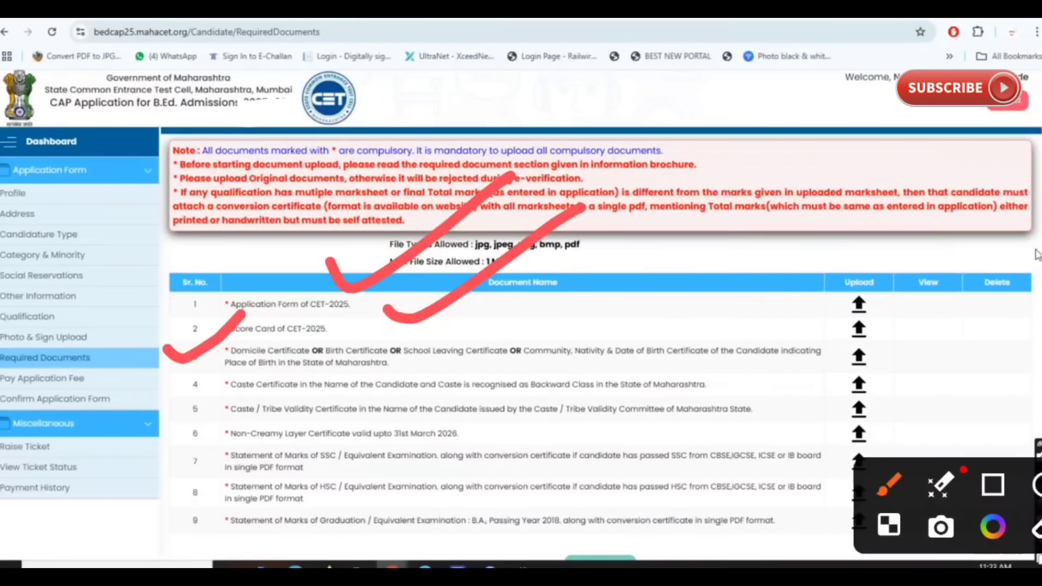
{"action": "mouse_move", "coordinate": [490, 315]}
{"action": "left_mouse_down"}
{"action": "mouse_move", "coordinate": [515, 341]}
{"action": "mouse_move", "coordinate": [576, 282]}
{"action": "left_mouse_up"}
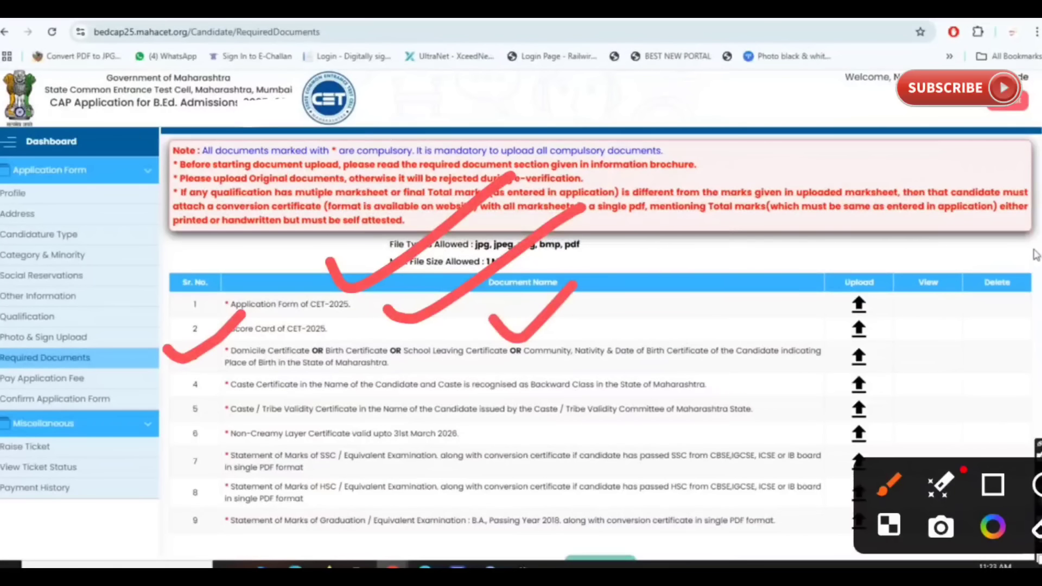
{"action": "left_click_drag", "start_coordinate": [147, 392], "coordinate": [244, 352]}
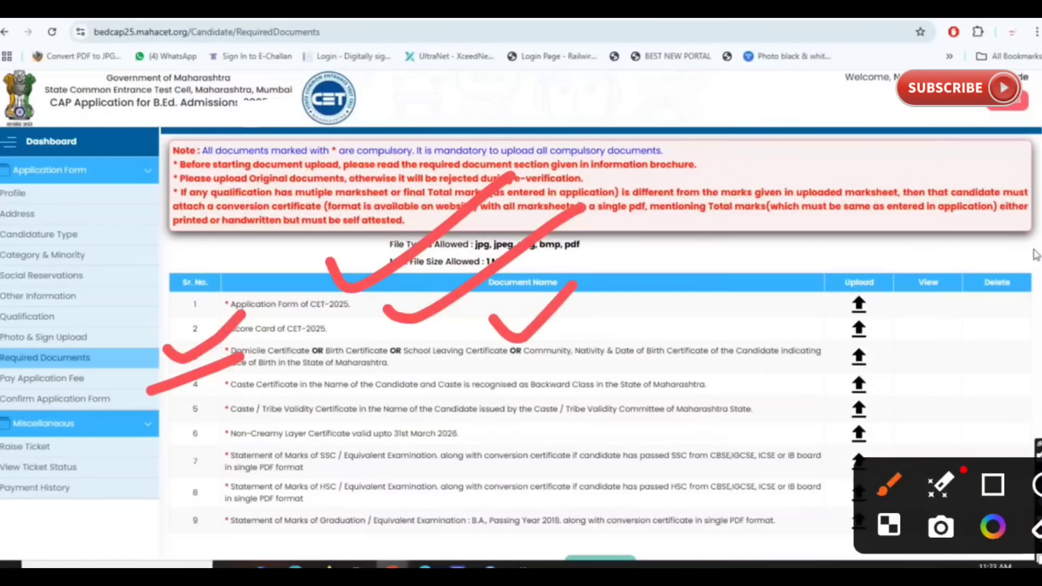
{"action": "mouse_move", "coordinate": [752, 382]}
{"action": "left_mouse_down"}
{"action": "mouse_move", "coordinate": [761, 390]}
{"action": "mouse_move", "coordinate": [886, 320]}
{"action": "left_mouse_up"}
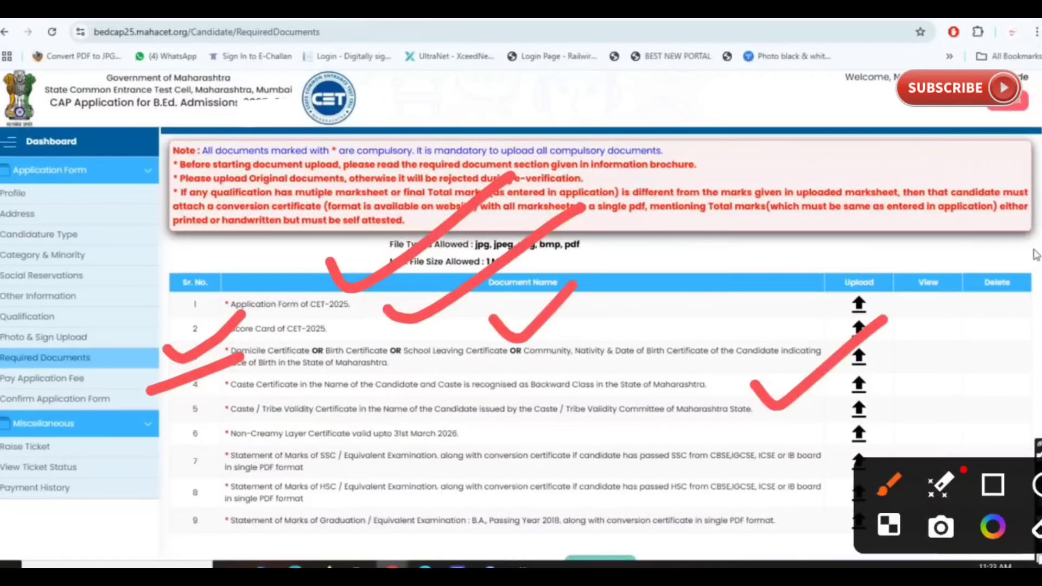
{"action": "left_click_drag", "start_coordinate": [147, 438], "coordinate": [270, 368]}
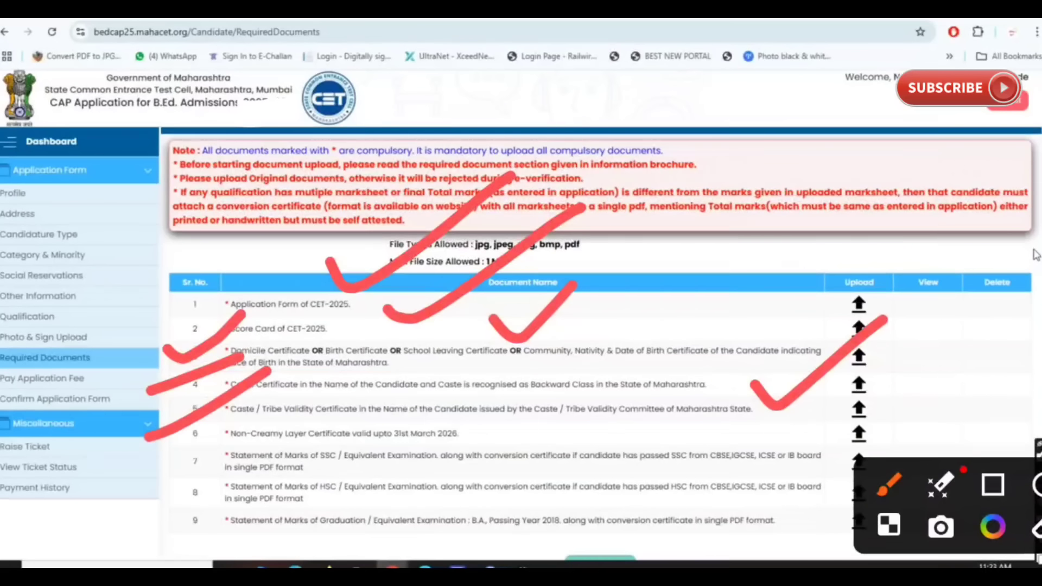
{"action": "mouse_move", "coordinate": [427, 433]}
{"action": "left_mouse_down"}
{"action": "mouse_move", "coordinate": [437, 438]}
{"action": "mouse_move", "coordinate": [623, 329]}
{"action": "left_mouse_up"}
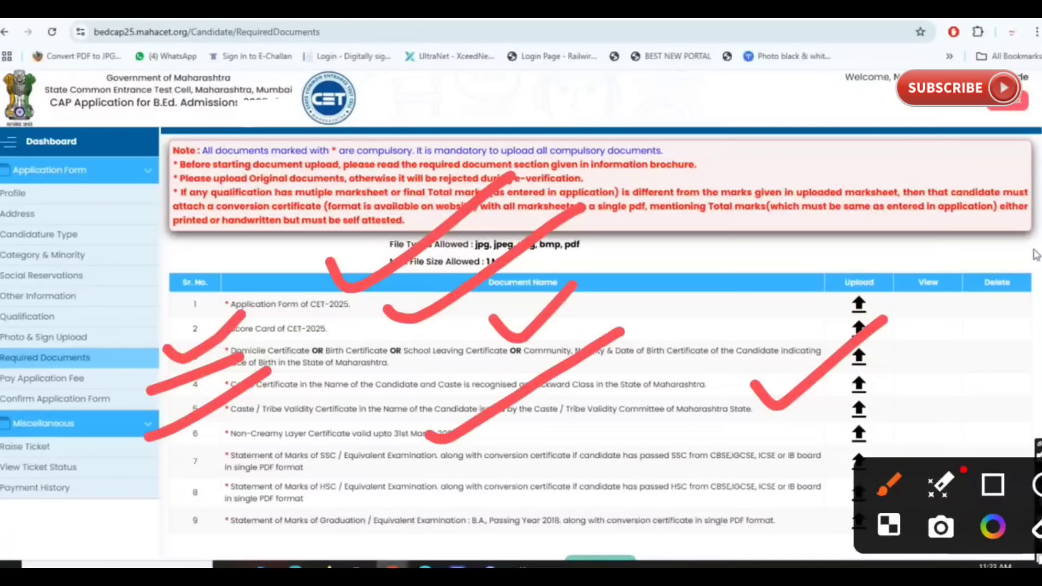
{"action": "left_click_drag", "start_coordinate": [144, 495], "coordinate": [161, 503]}
{"action": "left_click_drag", "start_coordinate": [160, 502], "coordinate": [239, 460]}
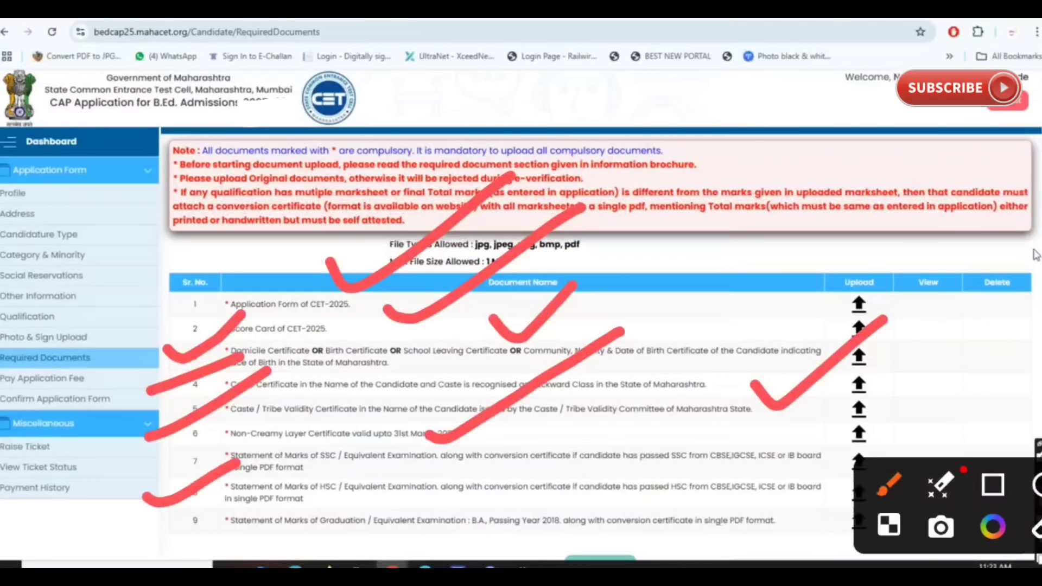
{"action": "mouse_move", "coordinate": [364, 465]}
{"action": "left_mouse_down"}
{"action": "mouse_move", "coordinate": [372, 475]}
{"action": "mouse_move", "coordinate": [549, 419]}
{"action": "left_mouse_up"}
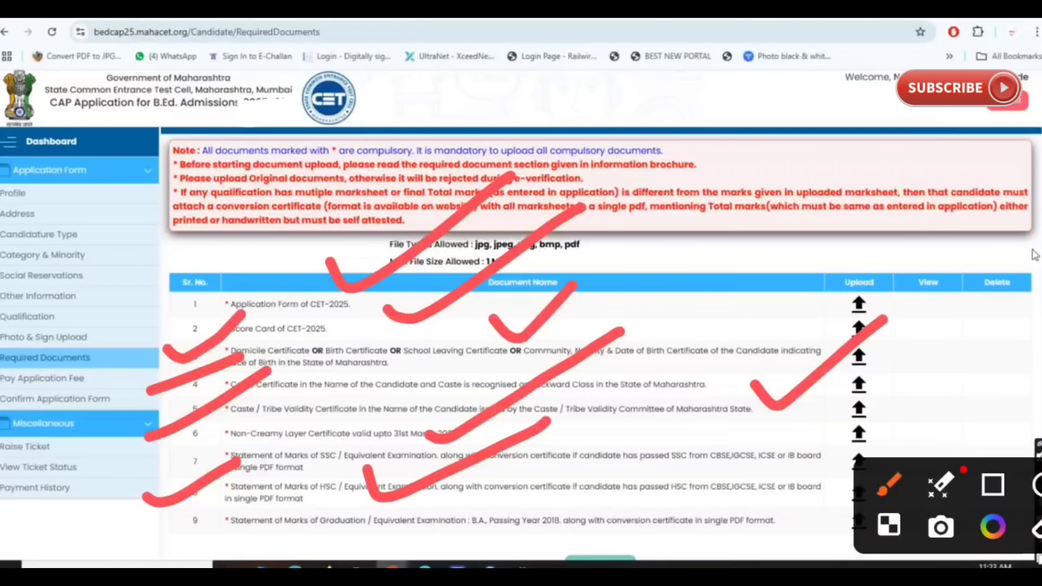
{"action": "mouse_move", "coordinate": [728, 165]}
{"action": "left_mouse_down"}
{"action": "mouse_move", "coordinate": [739, 234]}
{"action": "mouse_move", "coordinate": [674, 229]}
{"action": "left_mouse_up"}
{"action": "left_click_drag", "start_coordinate": [770, 205], "coordinate": [814, 199]}
{"action": "left_click_drag", "start_coordinate": [800, 165], "coordinate": [801, 241]}
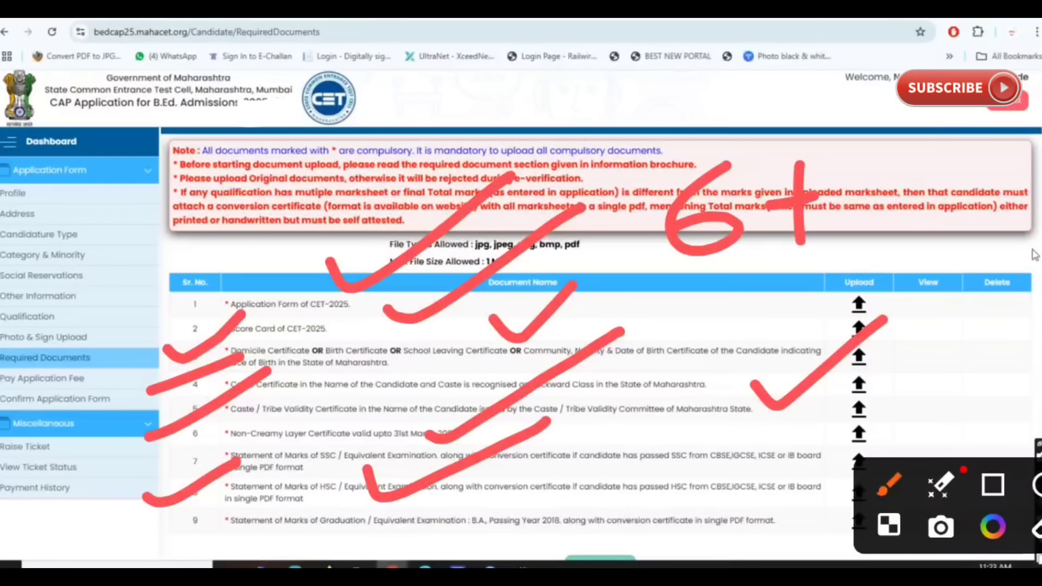
{"action": "left_click_drag", "start_coordinate": [857, 156], "coordinate": [858, 207]}
{"action": "mouse_move", "coordinate": [673, 292]}
{"action": "left_mouse_down"}
{"action": "mouse_move", "coordinate": [882, 243]}
{"action": "mouse_move", "coordinate": [856, 259]}
{"action": "left_mouse_up"}
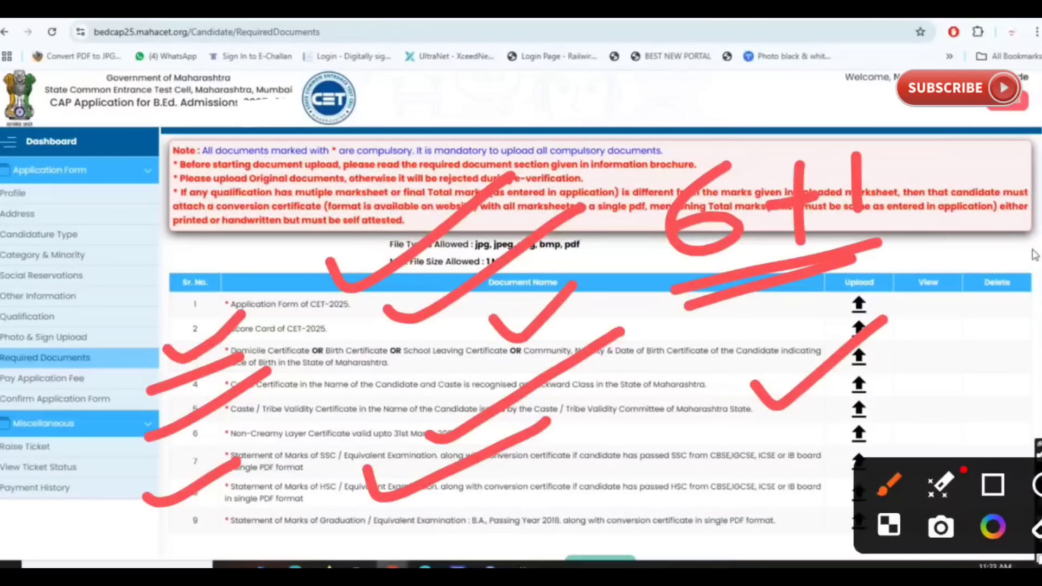
{"action": "left_click_drag", "start_coordinate": [894, 162], "coordinate": [946, 150]}
{"action": "left_click_drag", "start_coordinate": [889, 210], "coordinate": [958, 179]}
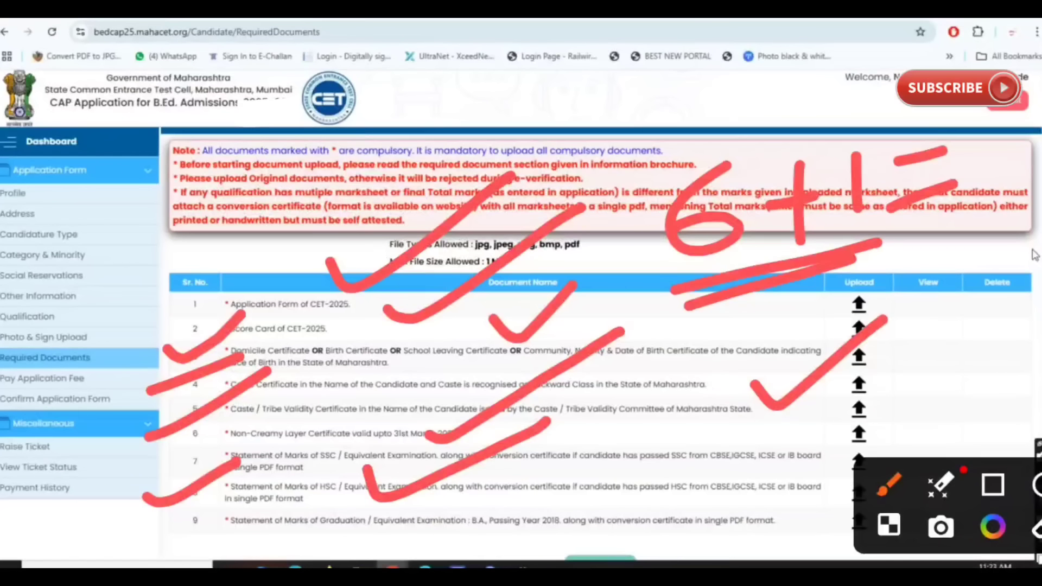
{"action": "left_click", "coordinate": [415, 529]}
{"action": "key", "text": "Escape"}
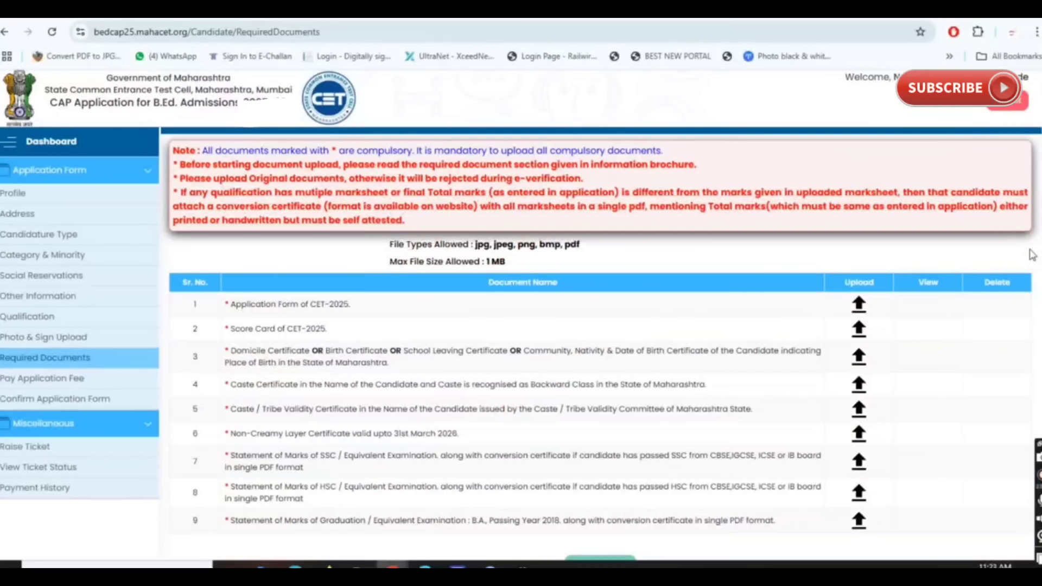
Step: Circle the allowed file types and size limit and mark the caste, validity and non-creamy layer rows
{"action": "left_click", "coordinate": [1020, 326]}
{"action": "mouse_move", "coordinate": [453, 221]}
{"action": "left_mouse_down"}
{"action": "mouse_move", "coordinate": [431, 266]}
{"action": "mouse_move", "coordinate": [412, 247]}
{"action": "left_mouse_up"}
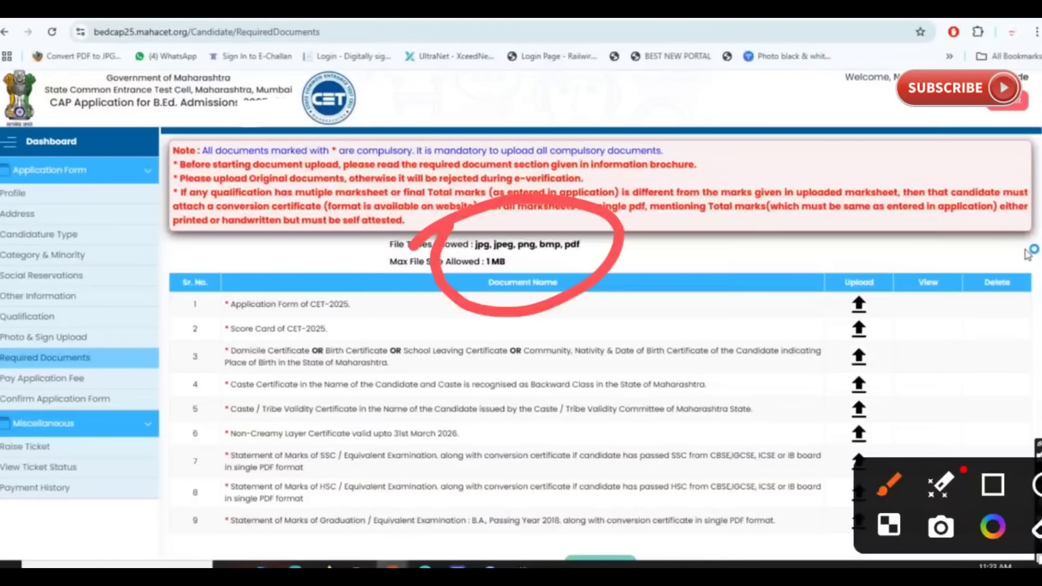
{"action": "left_click_drag", "start_coordinate": [153, 392], "coordinate": [216, 372]}
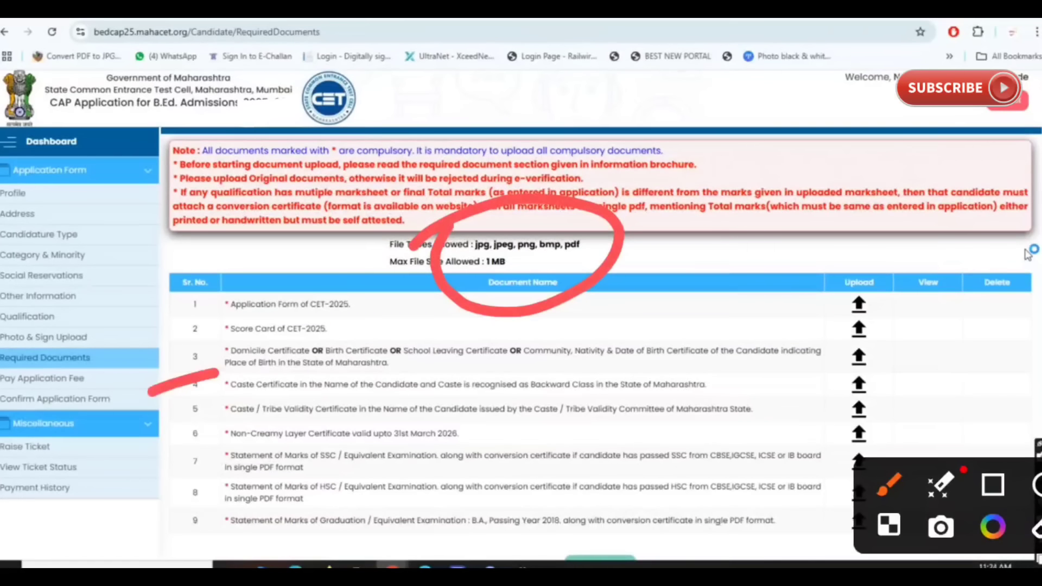
{"action": "mouse_move", "coordinate": [178, 431]}
{"action": "left_mouse_down"}
{"action": "mouse_move", "coordinate": [209, 420]}
{"action": "mouse_move", "coordinate": [209, 408]}
{"action": "left_mouse_up"}
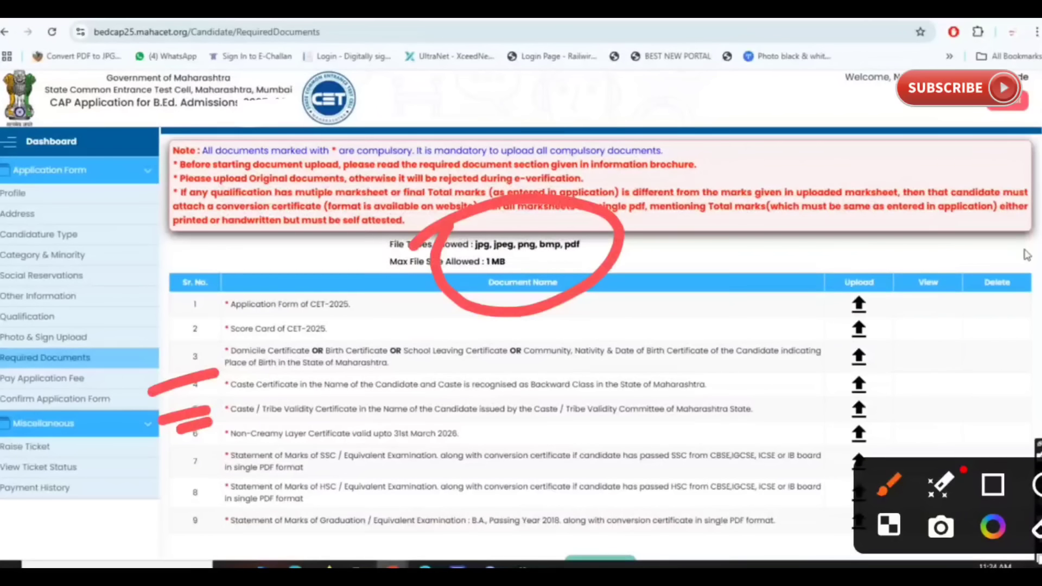
{"action": "left_click_drag", "start_coordinate": [947, 506], "coordinate": [943, 262]}
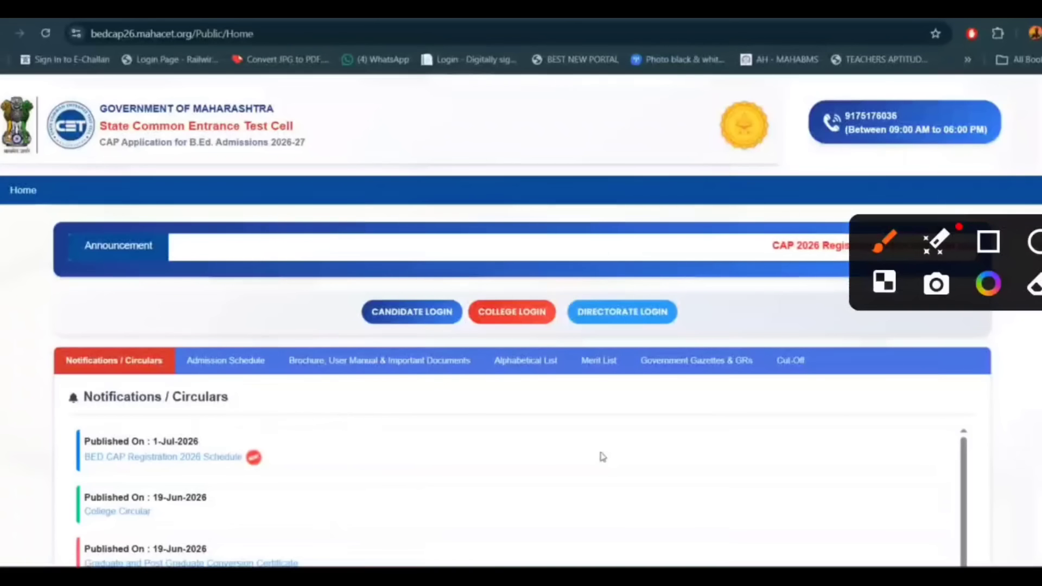
{"action": "mouse_move", "coordinate": [375, 284]}
{"action": "left_mouse_down"}
{"action": "mouse_move", "coordinate": [379, 351]}
{"action": "mouse_move", "coordinate": [424, 336]}
{"action": "left_mouse_up"}
{"action": "left_click_drag", "start_coordinate": [472, 328], "coordinate": [452, 397]}
{"action": "left_click_drag", "start_coordinate": [509, 286], "coordinate": [471, 353]}
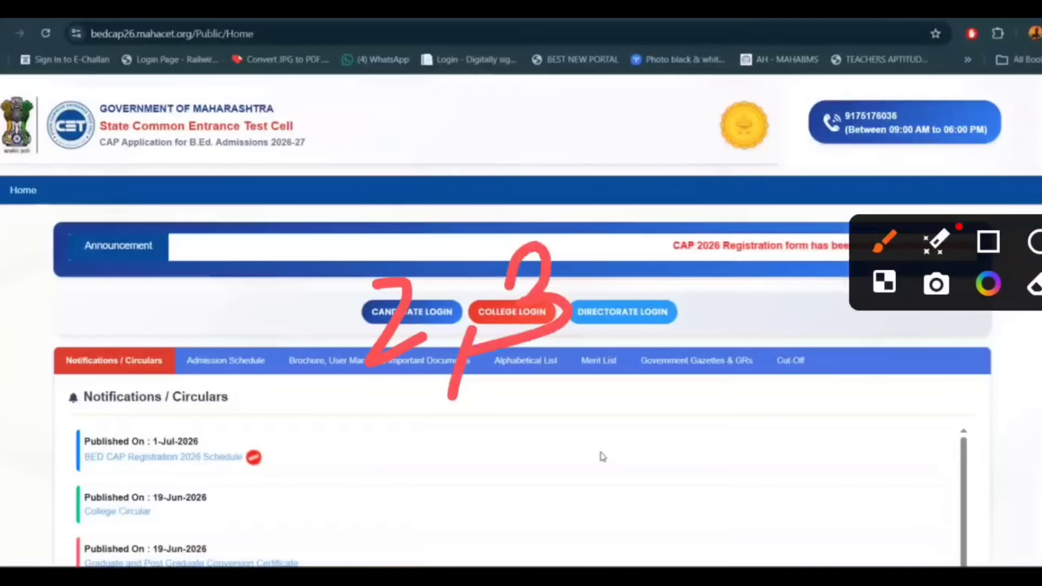
{"action": "left_click_drag", "start_coordinate": [324, 429], "coordinate": [576, 354]}
{"action": "left_click_drag", "start_coordinate": [337, 467], "coordinate": [622, 365]}
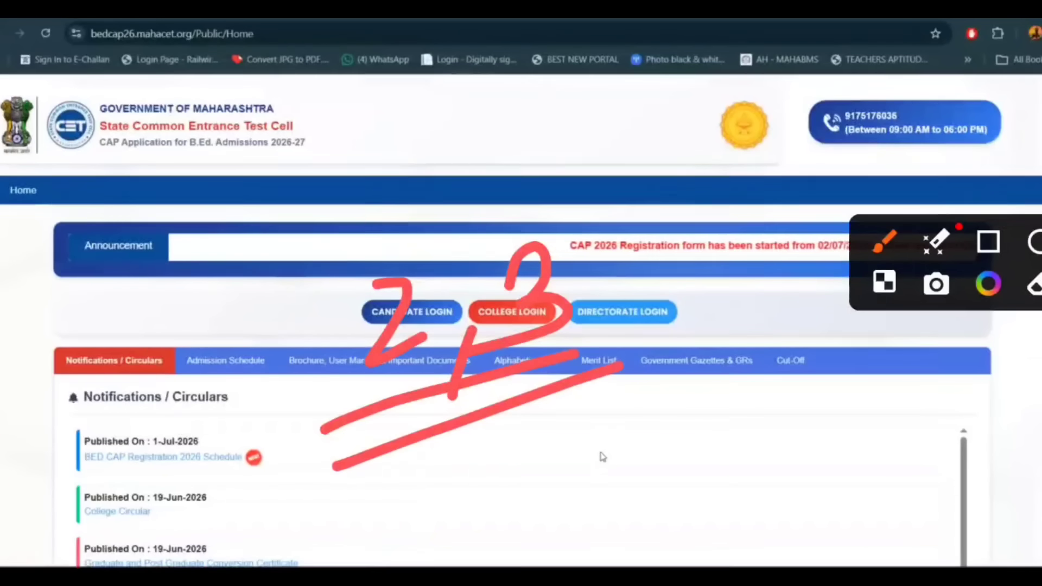